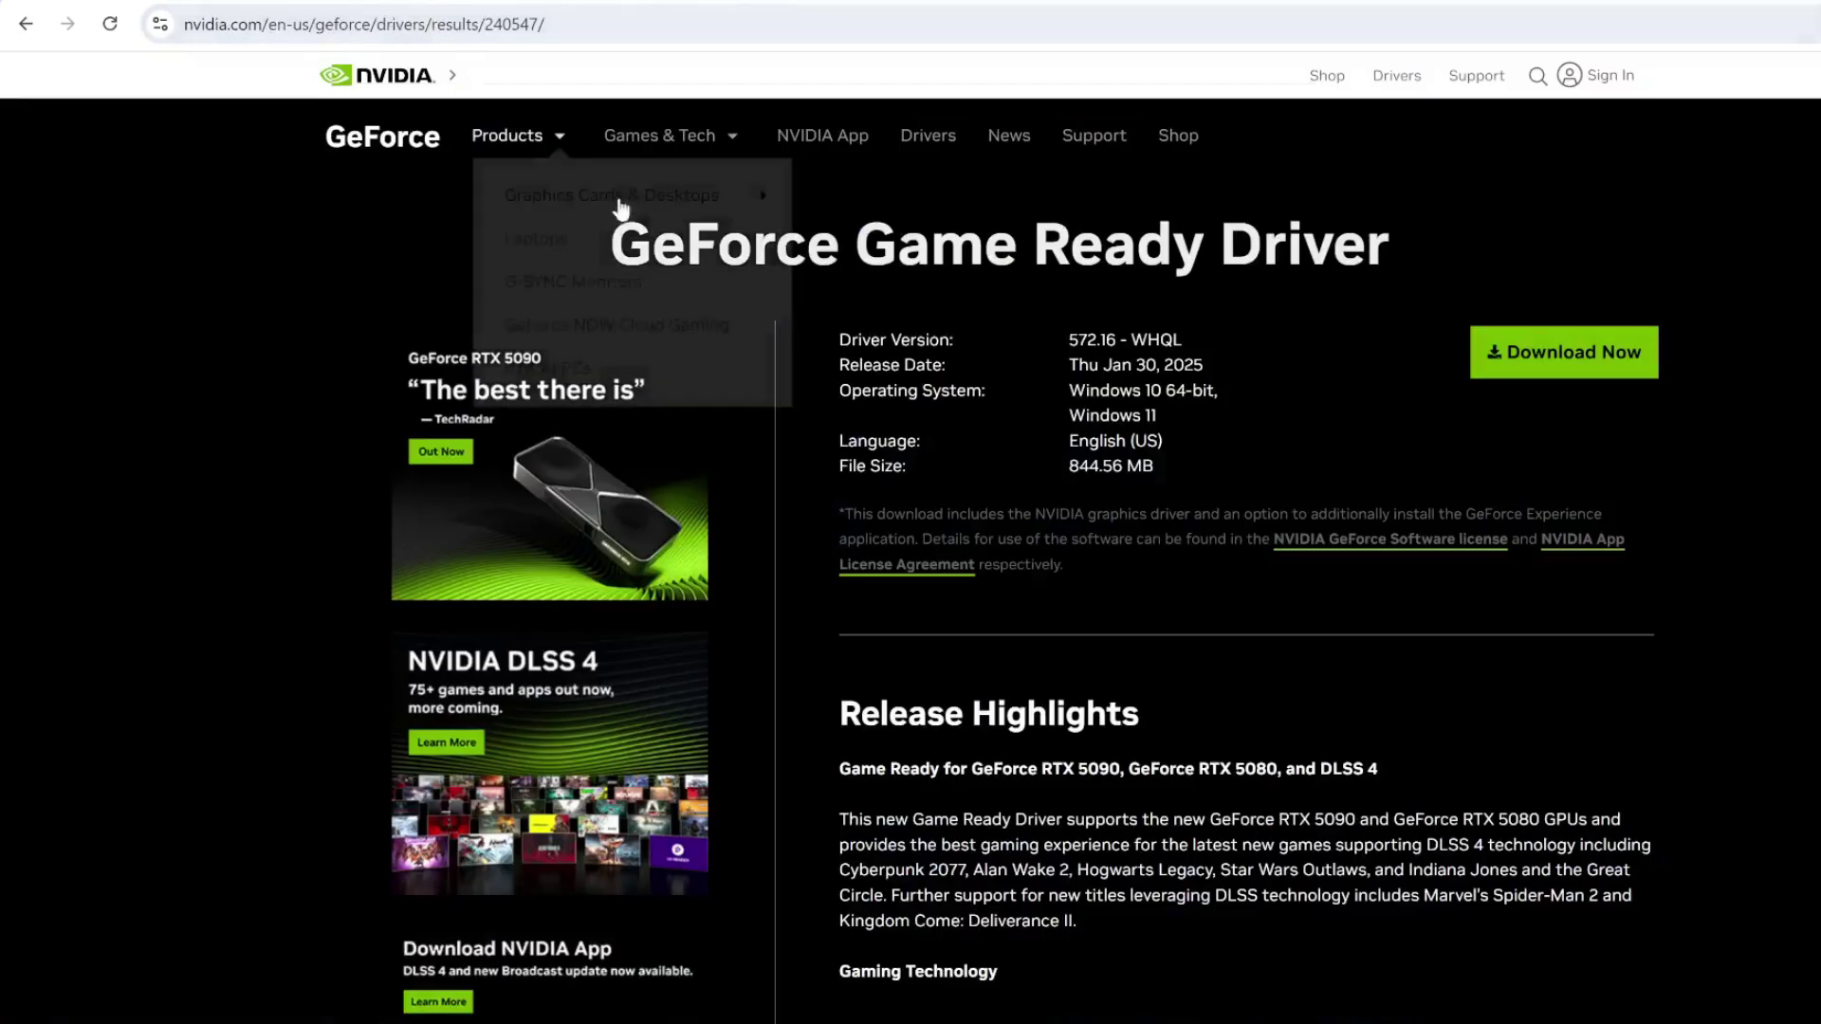
Return to GeForce Drivers and run a manual driver search for the GeForce RTX 5090.
{"action": "mouse_move", "coordinate": [535, 238]}
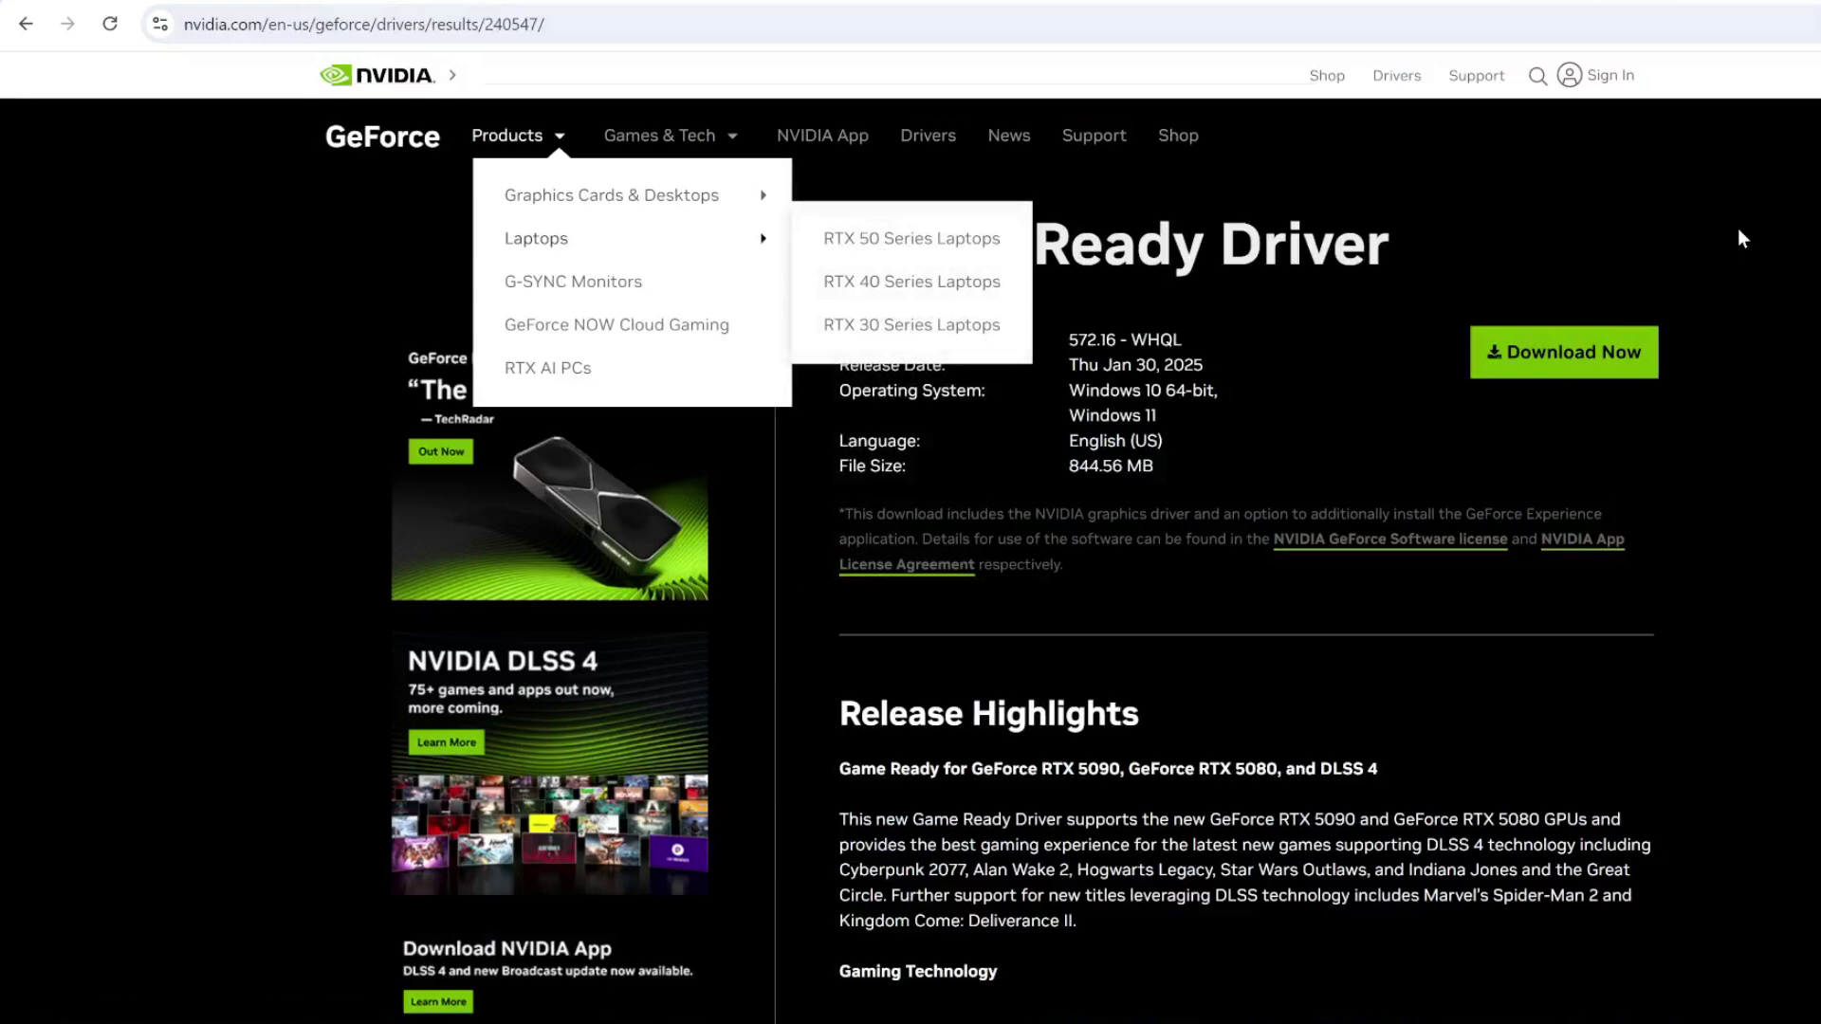
{"action": "left_click", "coordinate": [25, 26]}
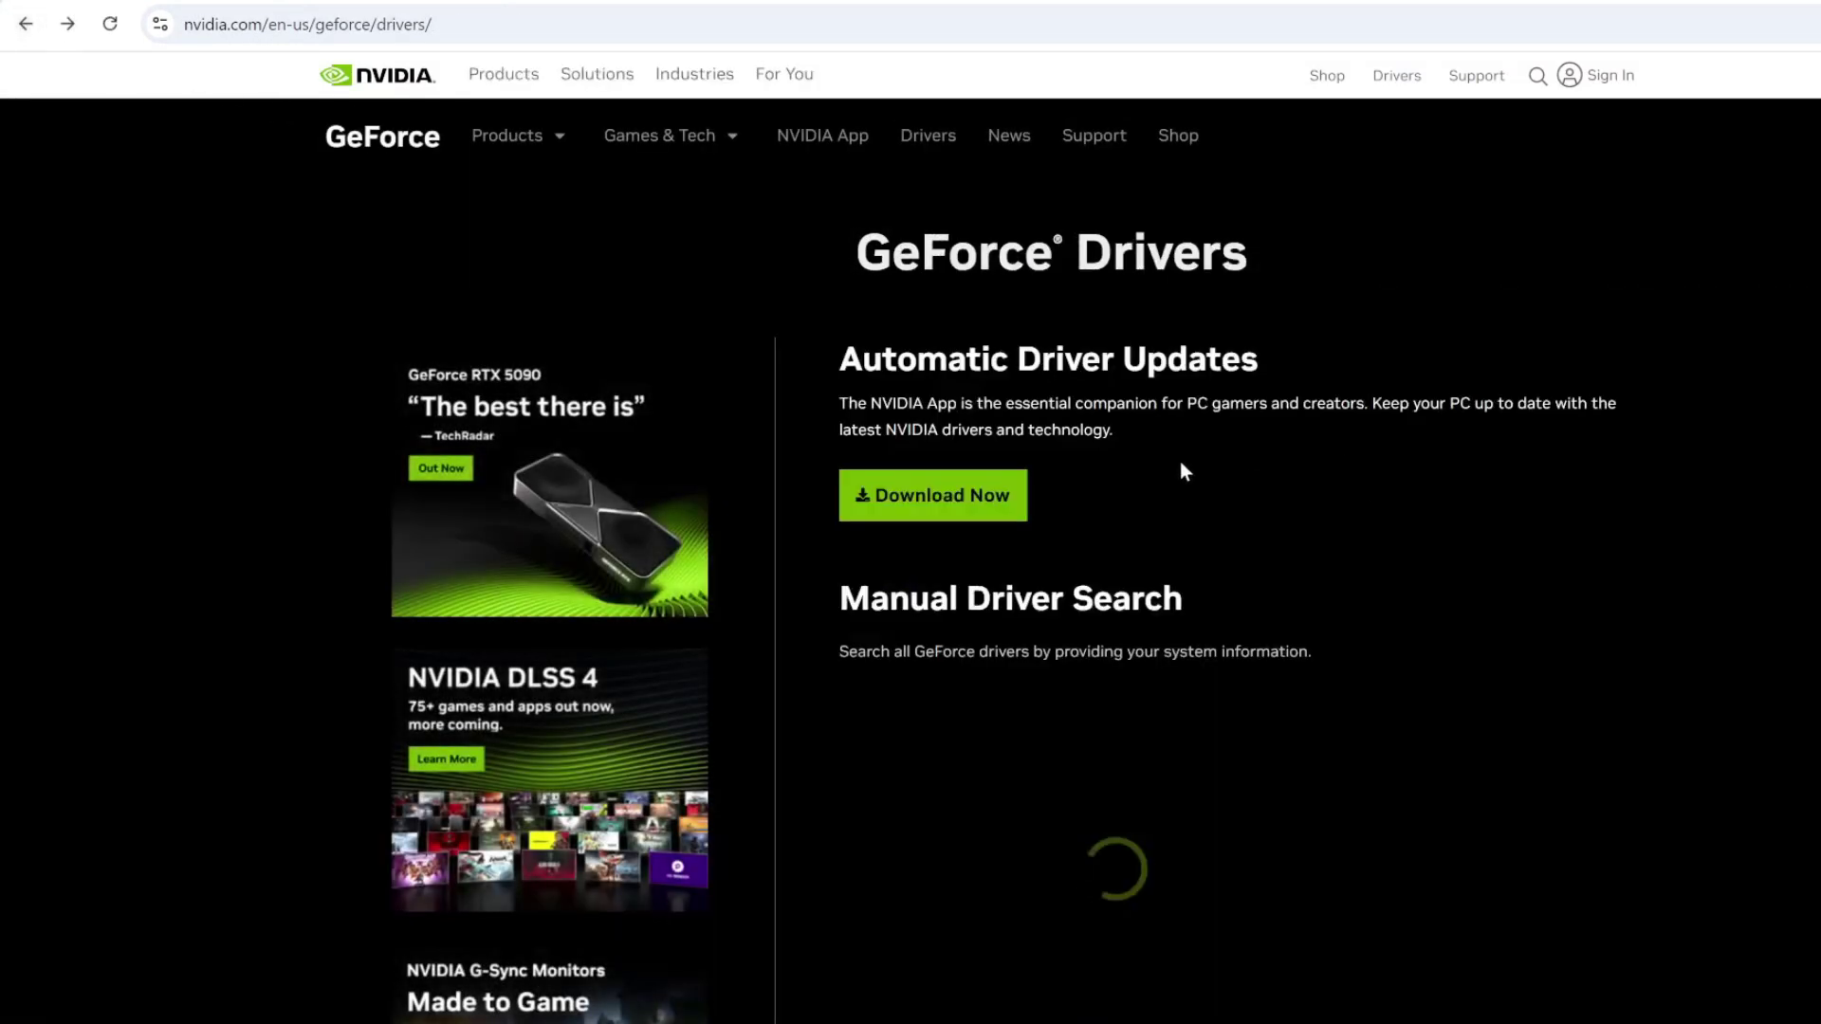
{"action": "scroll", "coordinate": [1129, 461], "scroll_direction": "down", "scroll_amount": 2}
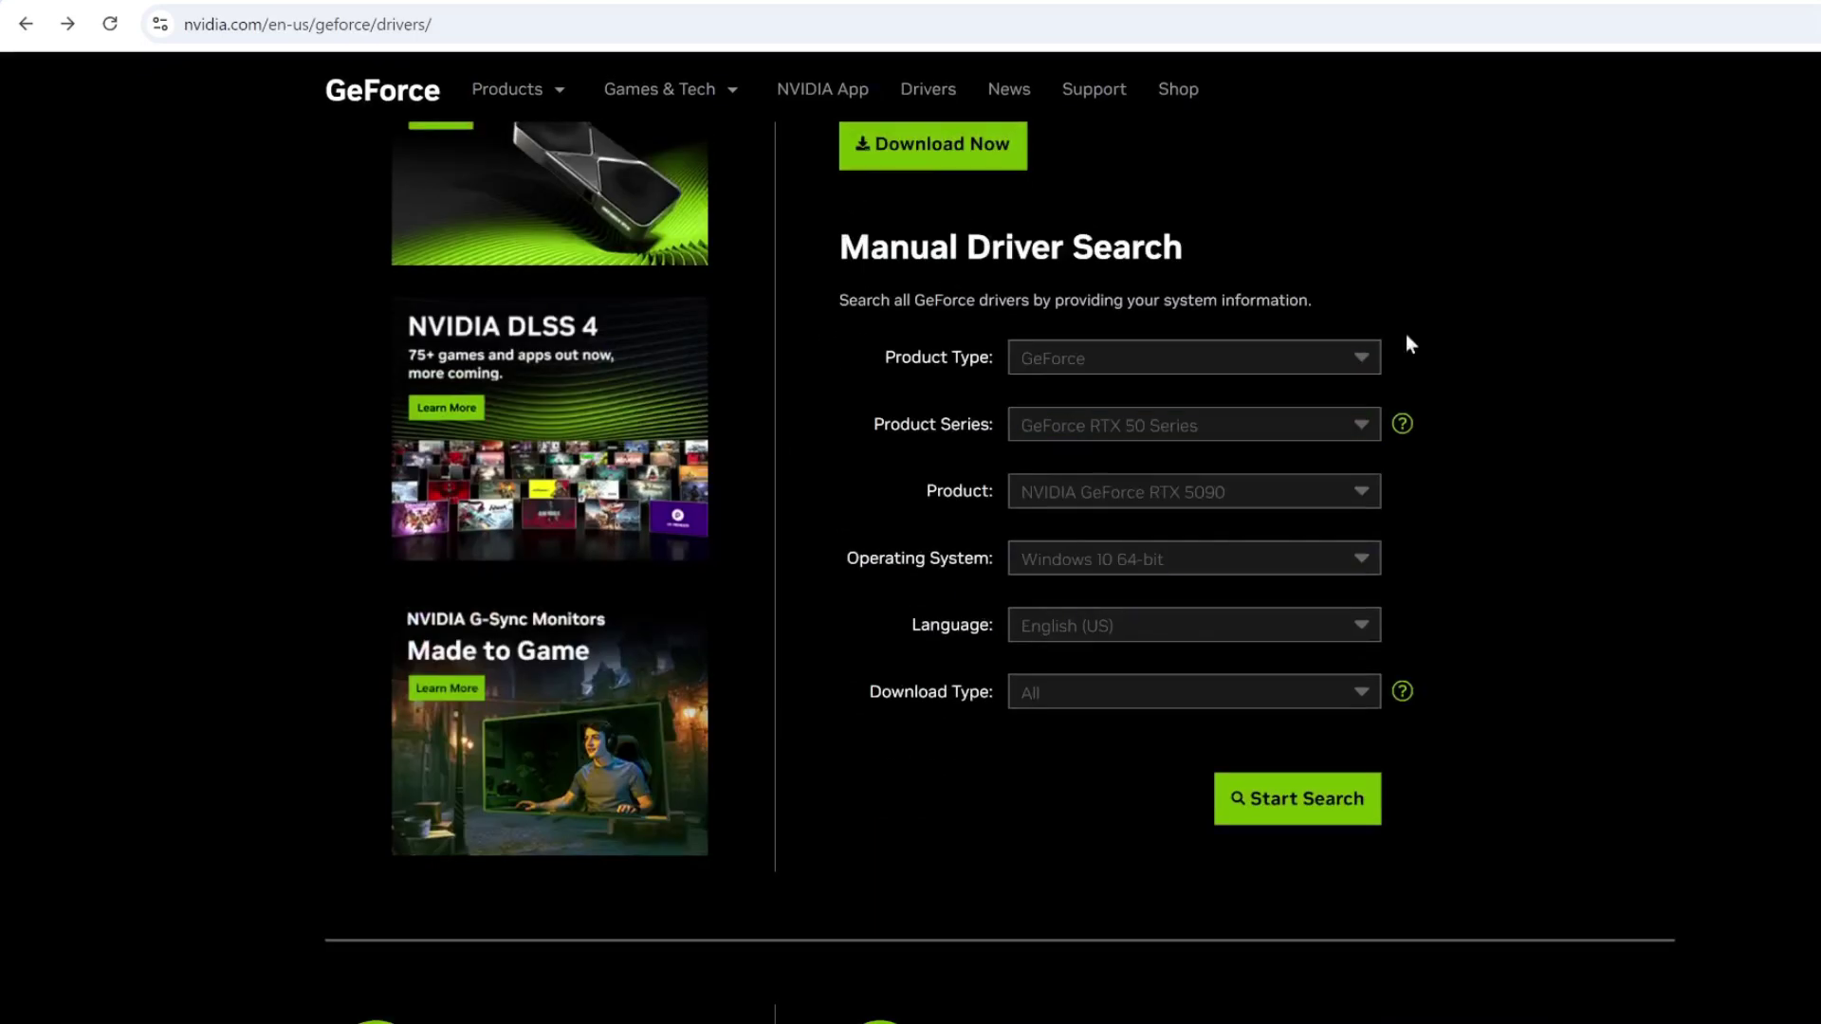
{"action": "scroll", "coordinate": [1326, 480], "scroll_direction": "down", "scroll_amount": 4}
{"action": "scroll", "coordinate": [1157, 417], "scroll_direction": "up", "scroll_amount": 4}
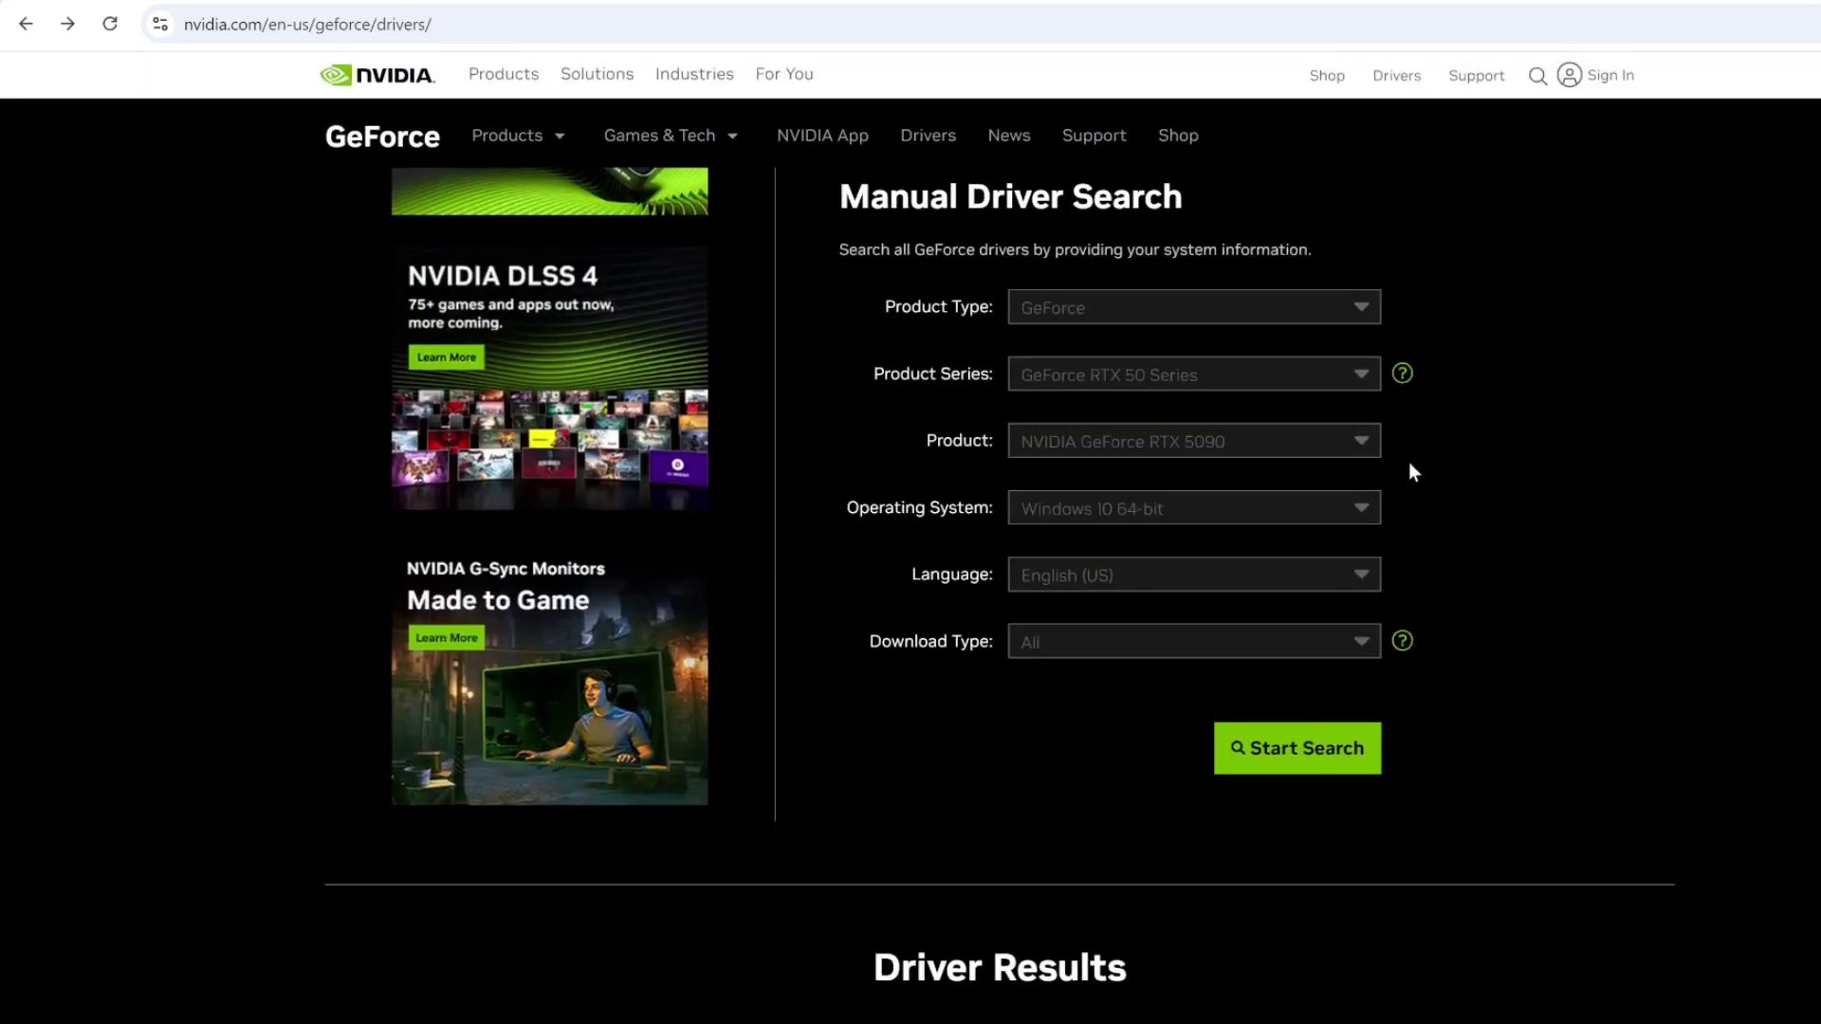
{"action": "left_click", "coordinate": [1283, 453]}
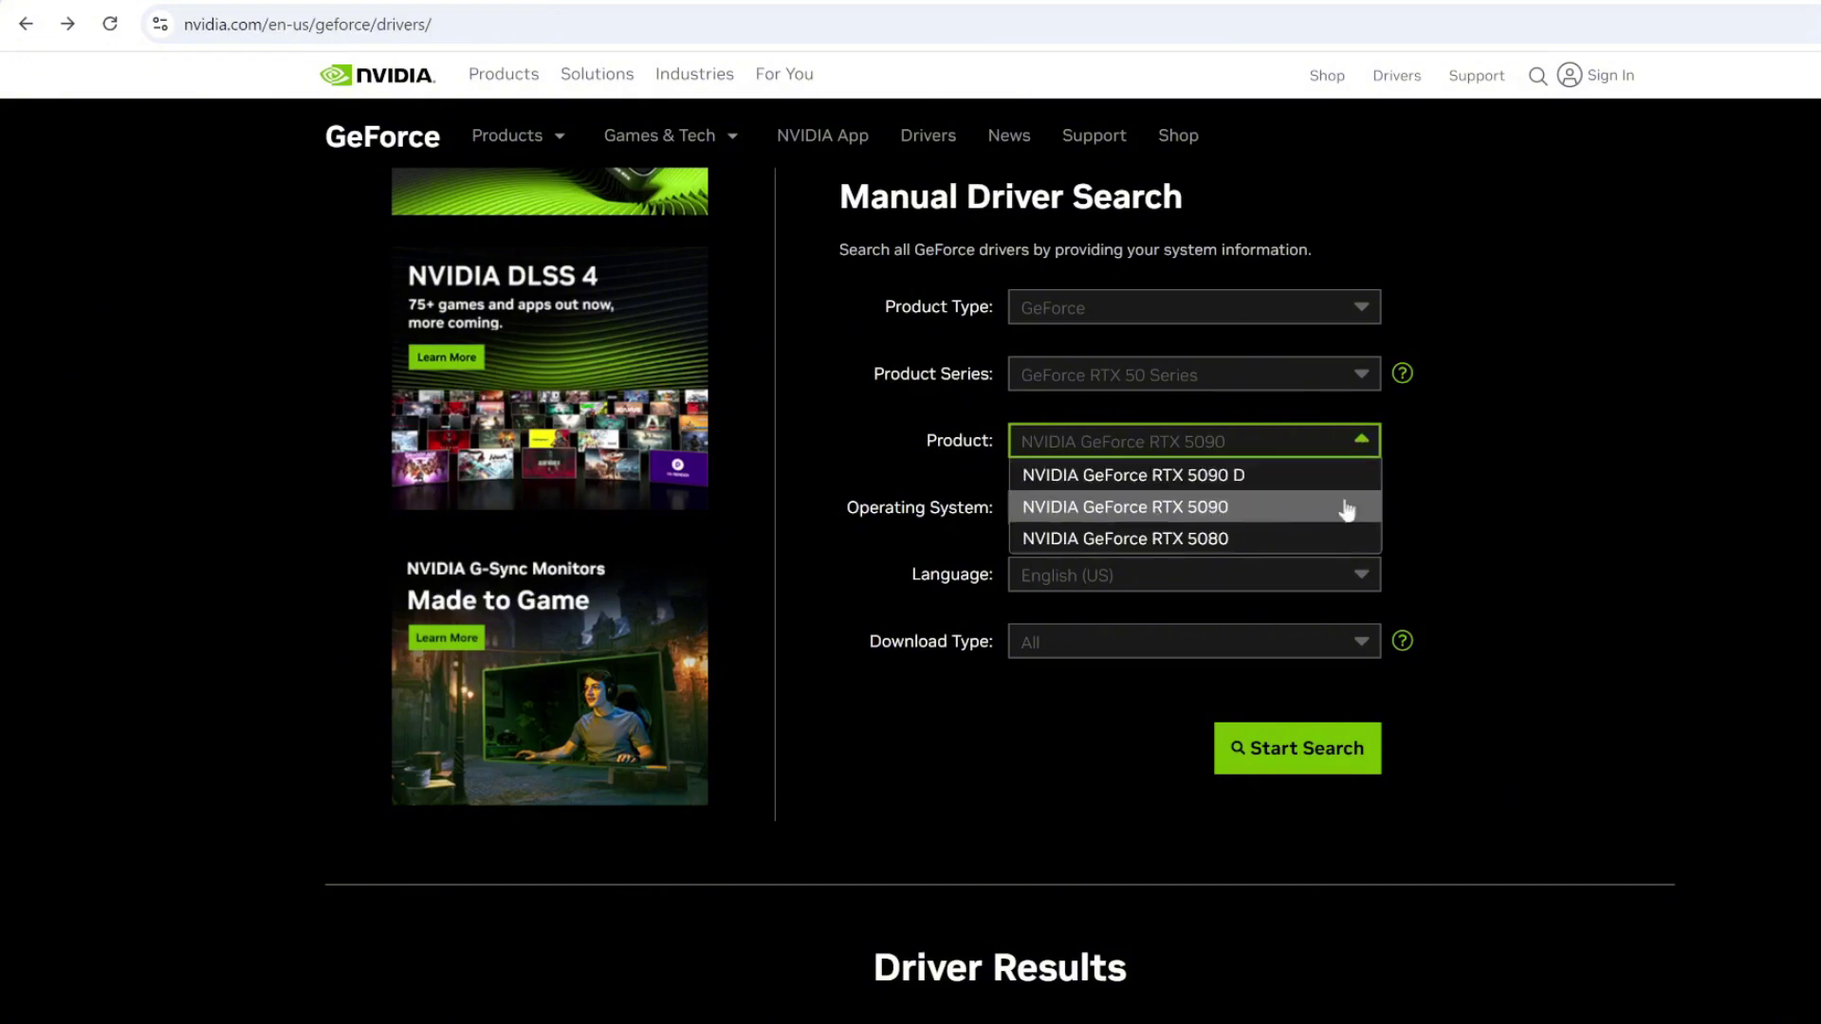
{"action": "left_click", "coordinate": [1461, 462]}
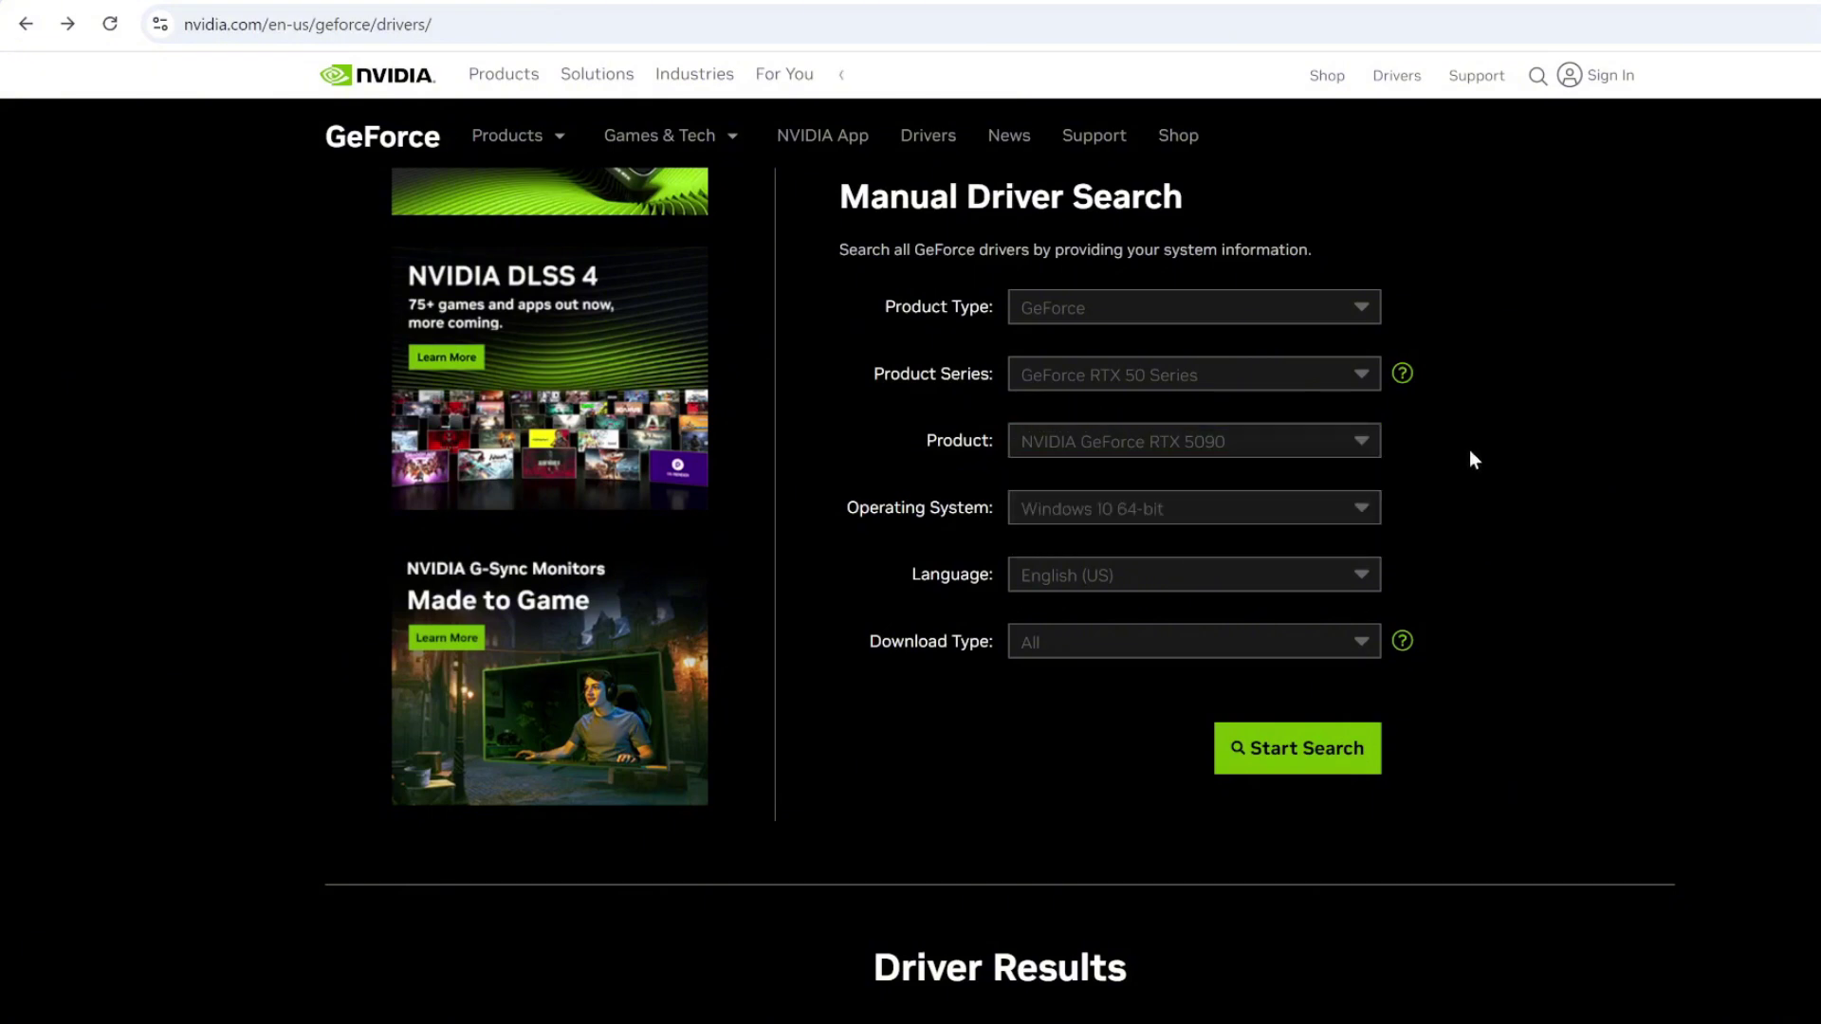
{"action": "left_click", "coordinate": [1281, 754]}
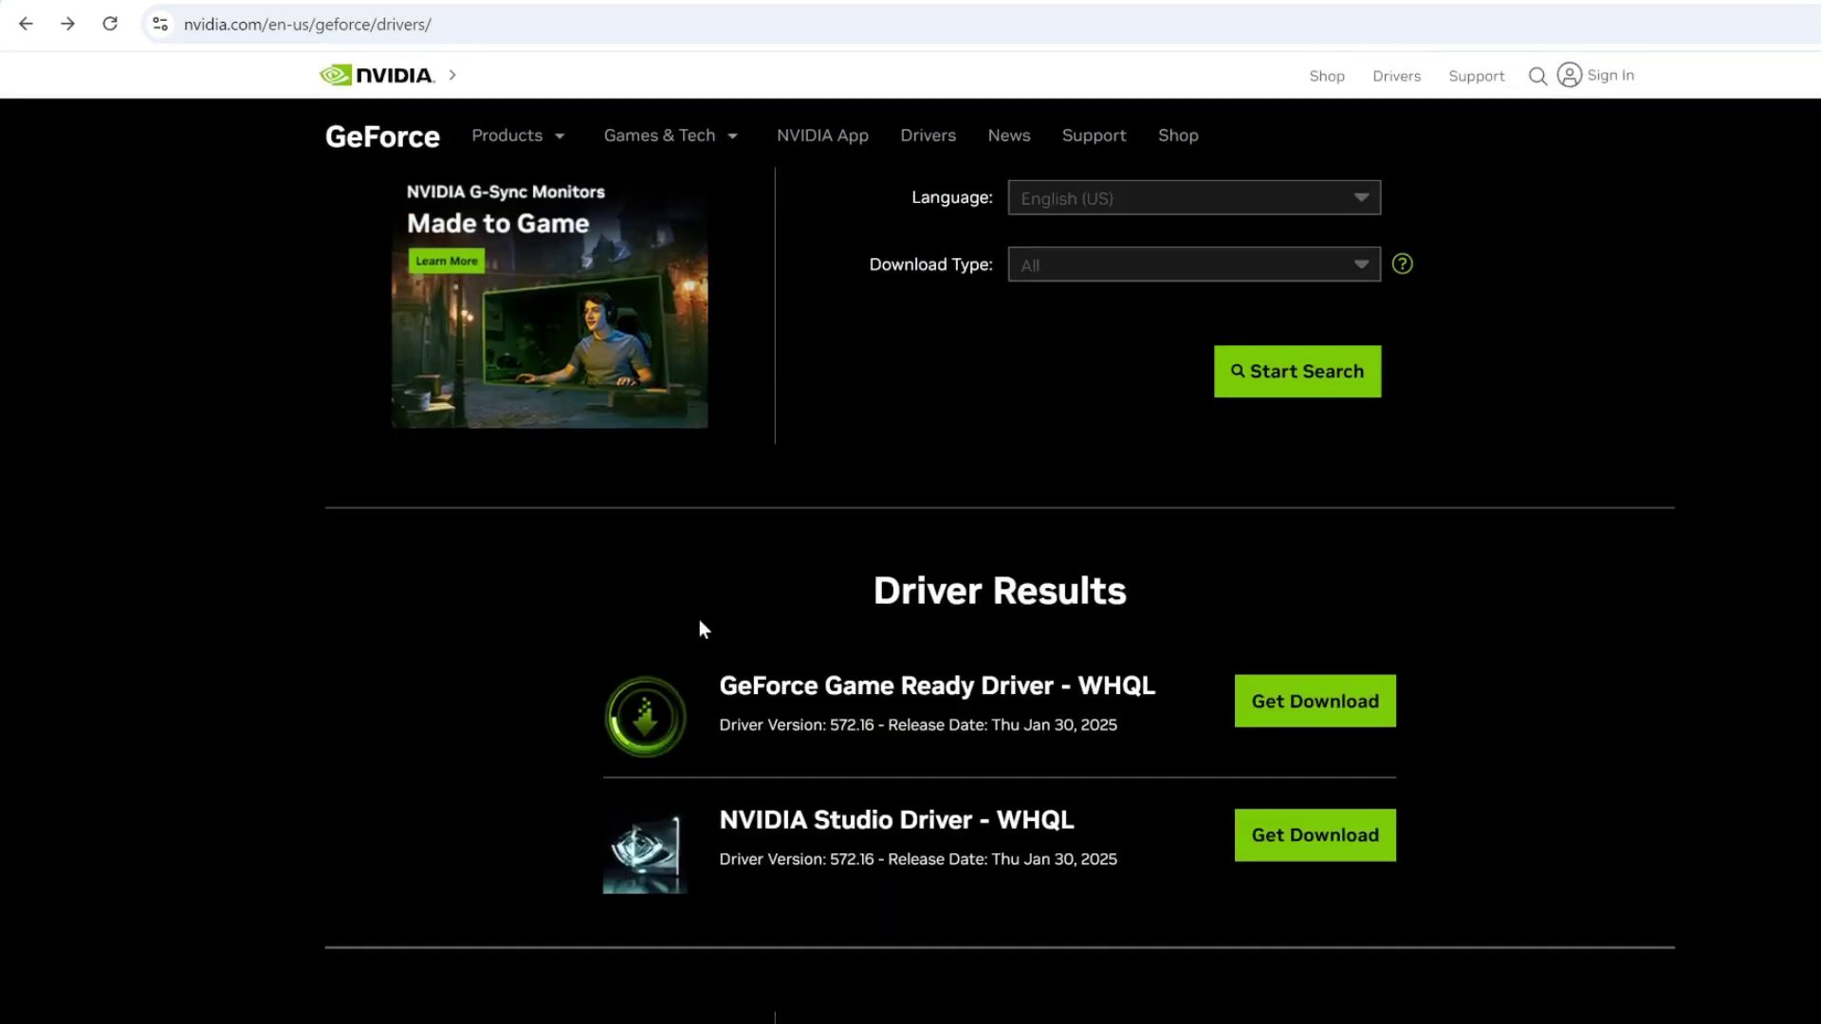
Open the GeForce Game Ready Driver 572.16 page with its 844.56 MB download.
{"action": "left_click_drag", "start_coordinate": [878, 590], "coordinate": [1151, 599]}
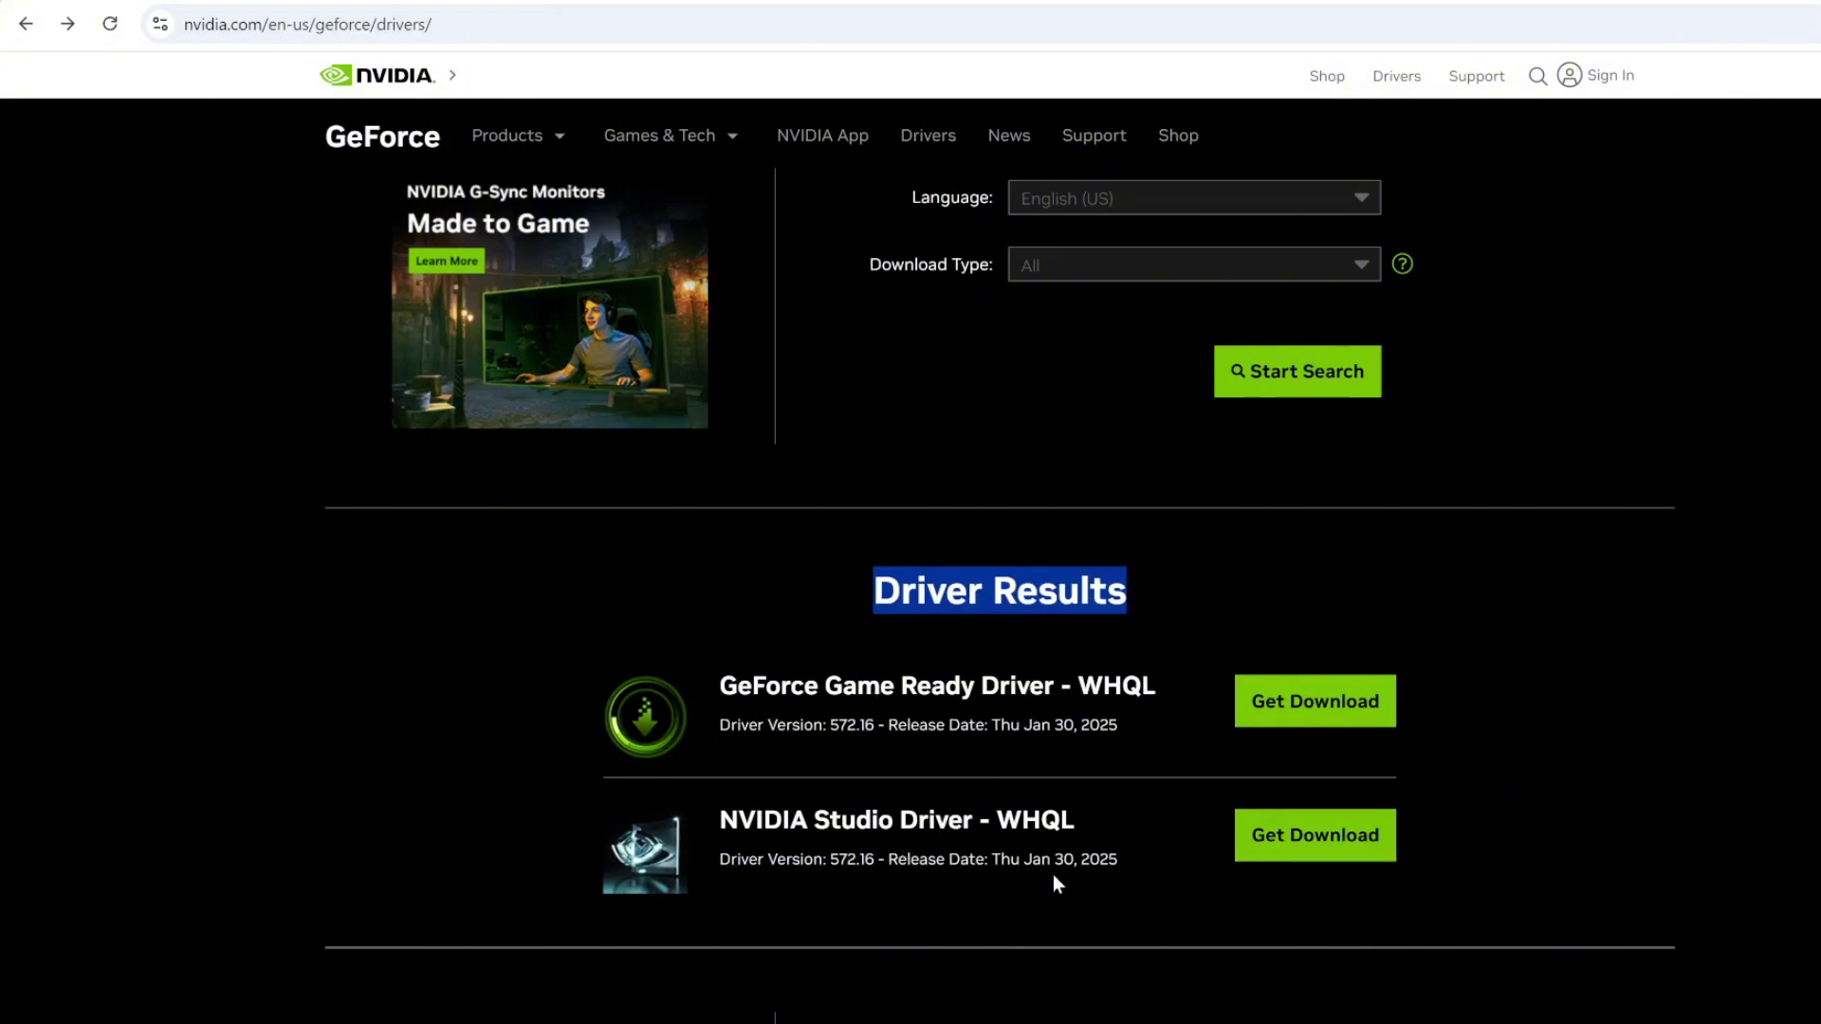
{"action": "left_click", "coordinate": [1326, 703]}
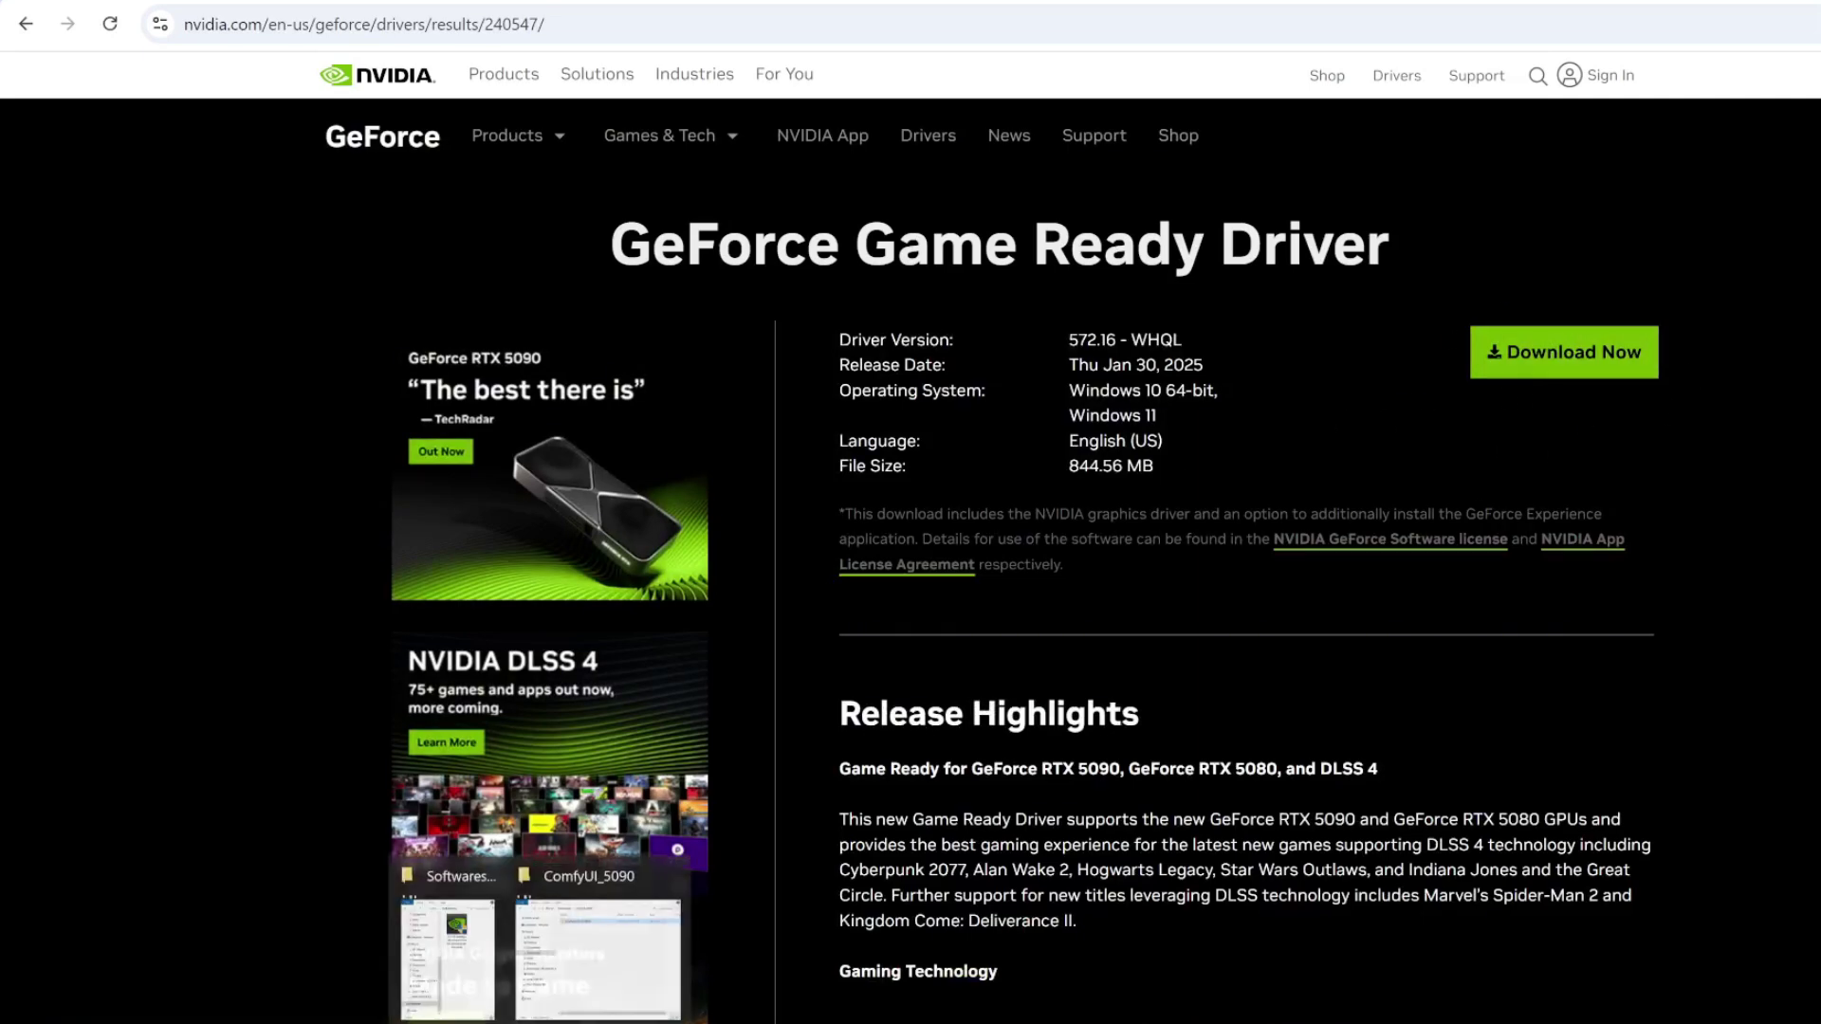
Run the 572.16 driver installer from the Softwares_drivers folder.
{"action": "left_click", "coordinate": [447, 991]}
{"action": "left_click_drag", "start_coordinate": [261, 358], "coordinate": [280, 220]}
{"action": "left_click", "coordinate": [344, 375]}
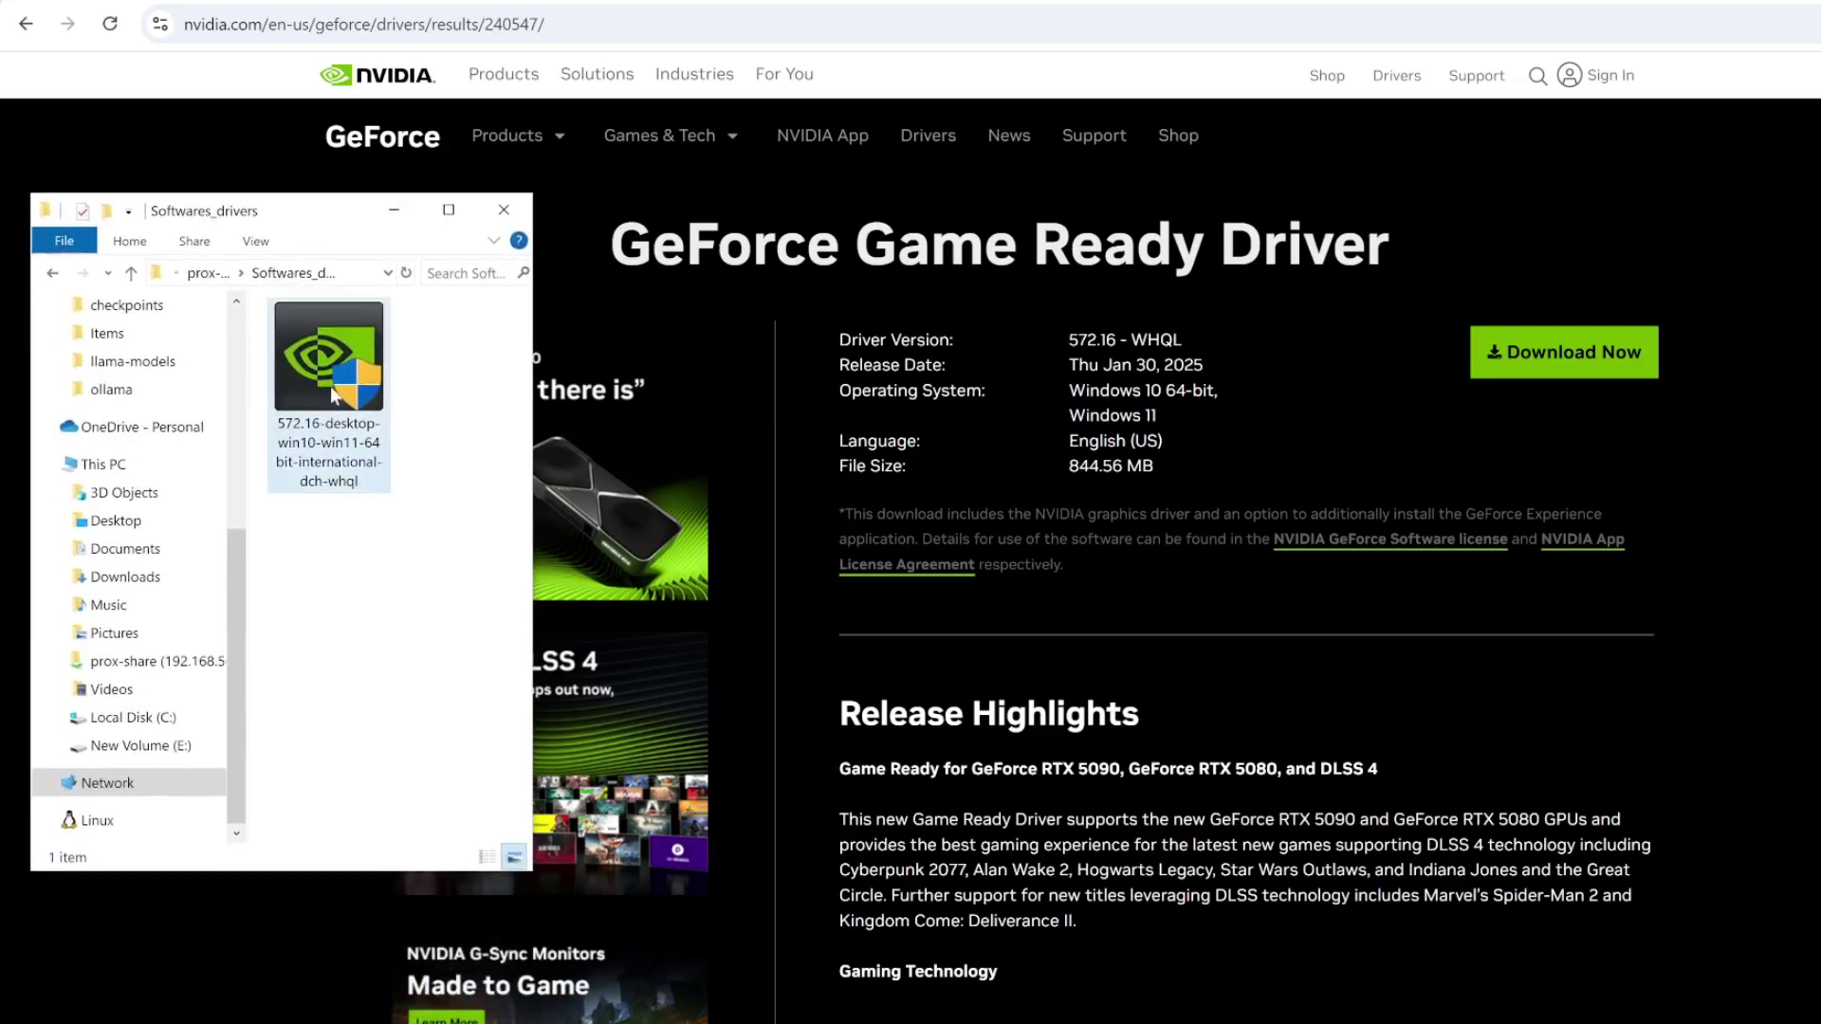
{"action": "double_click", "coordinate": [320, 372]}
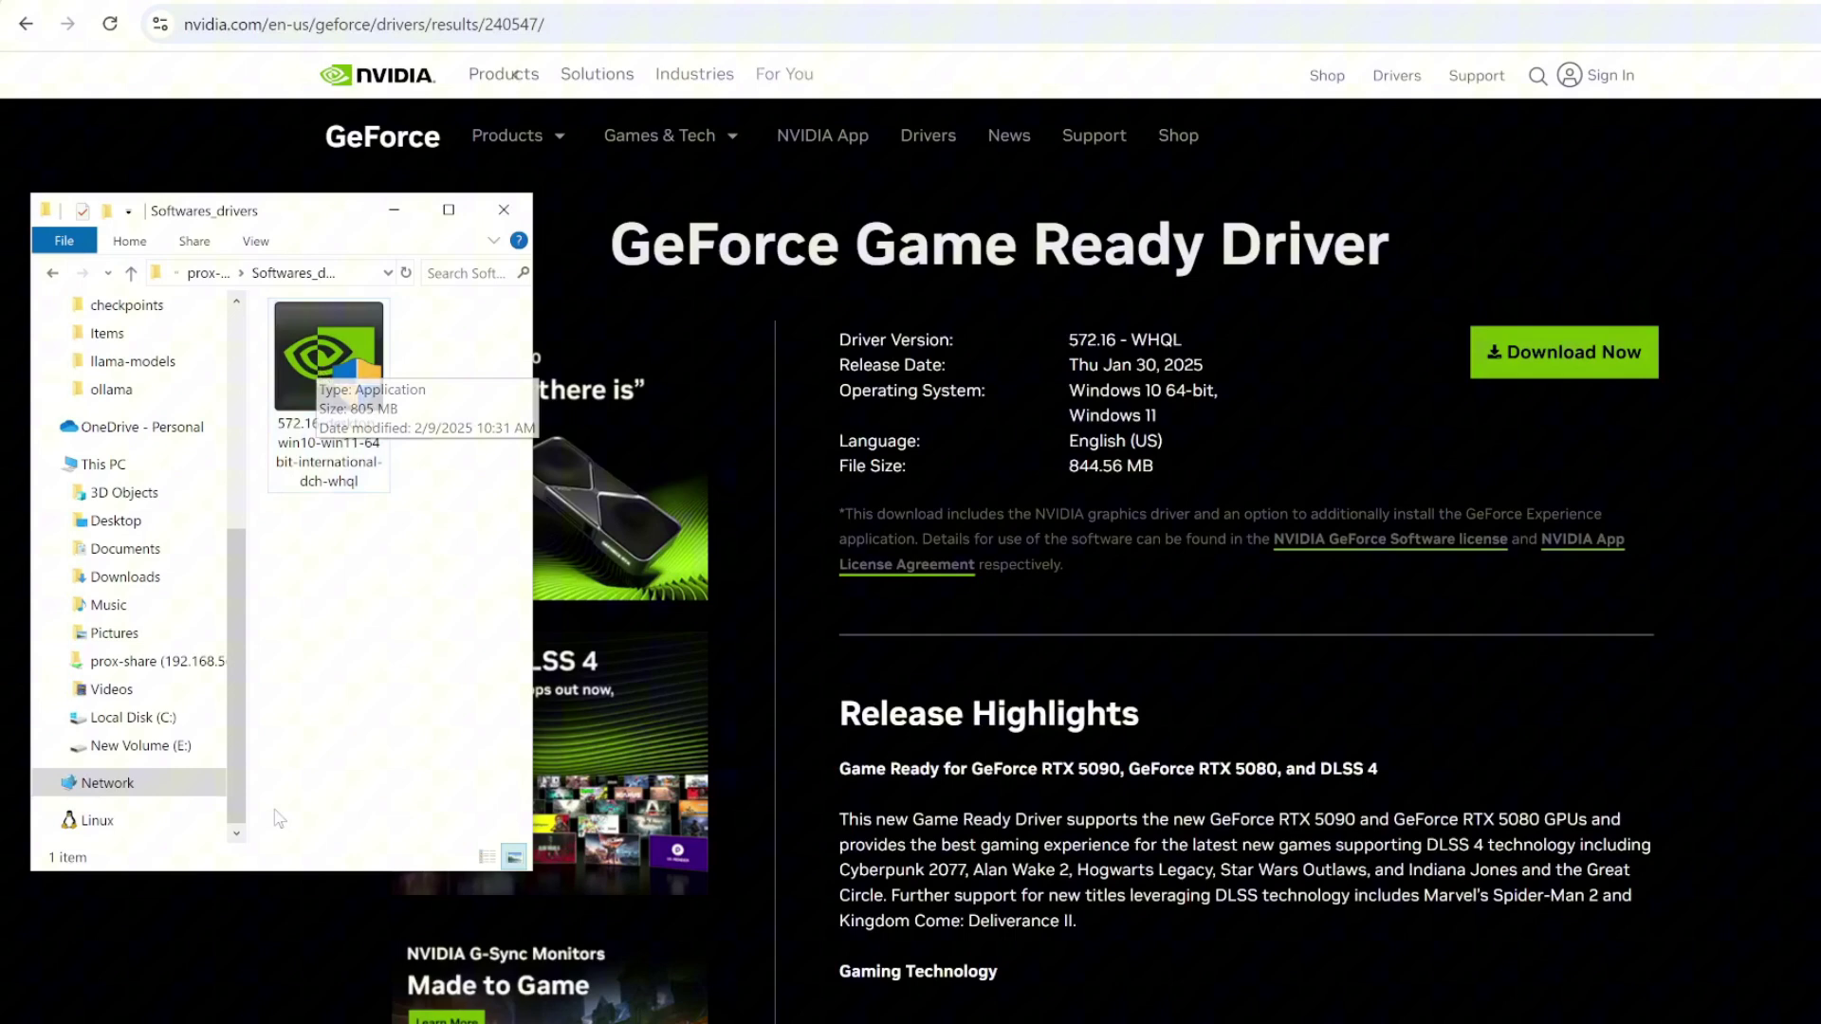
{"action": "key", "text": "super+s"}
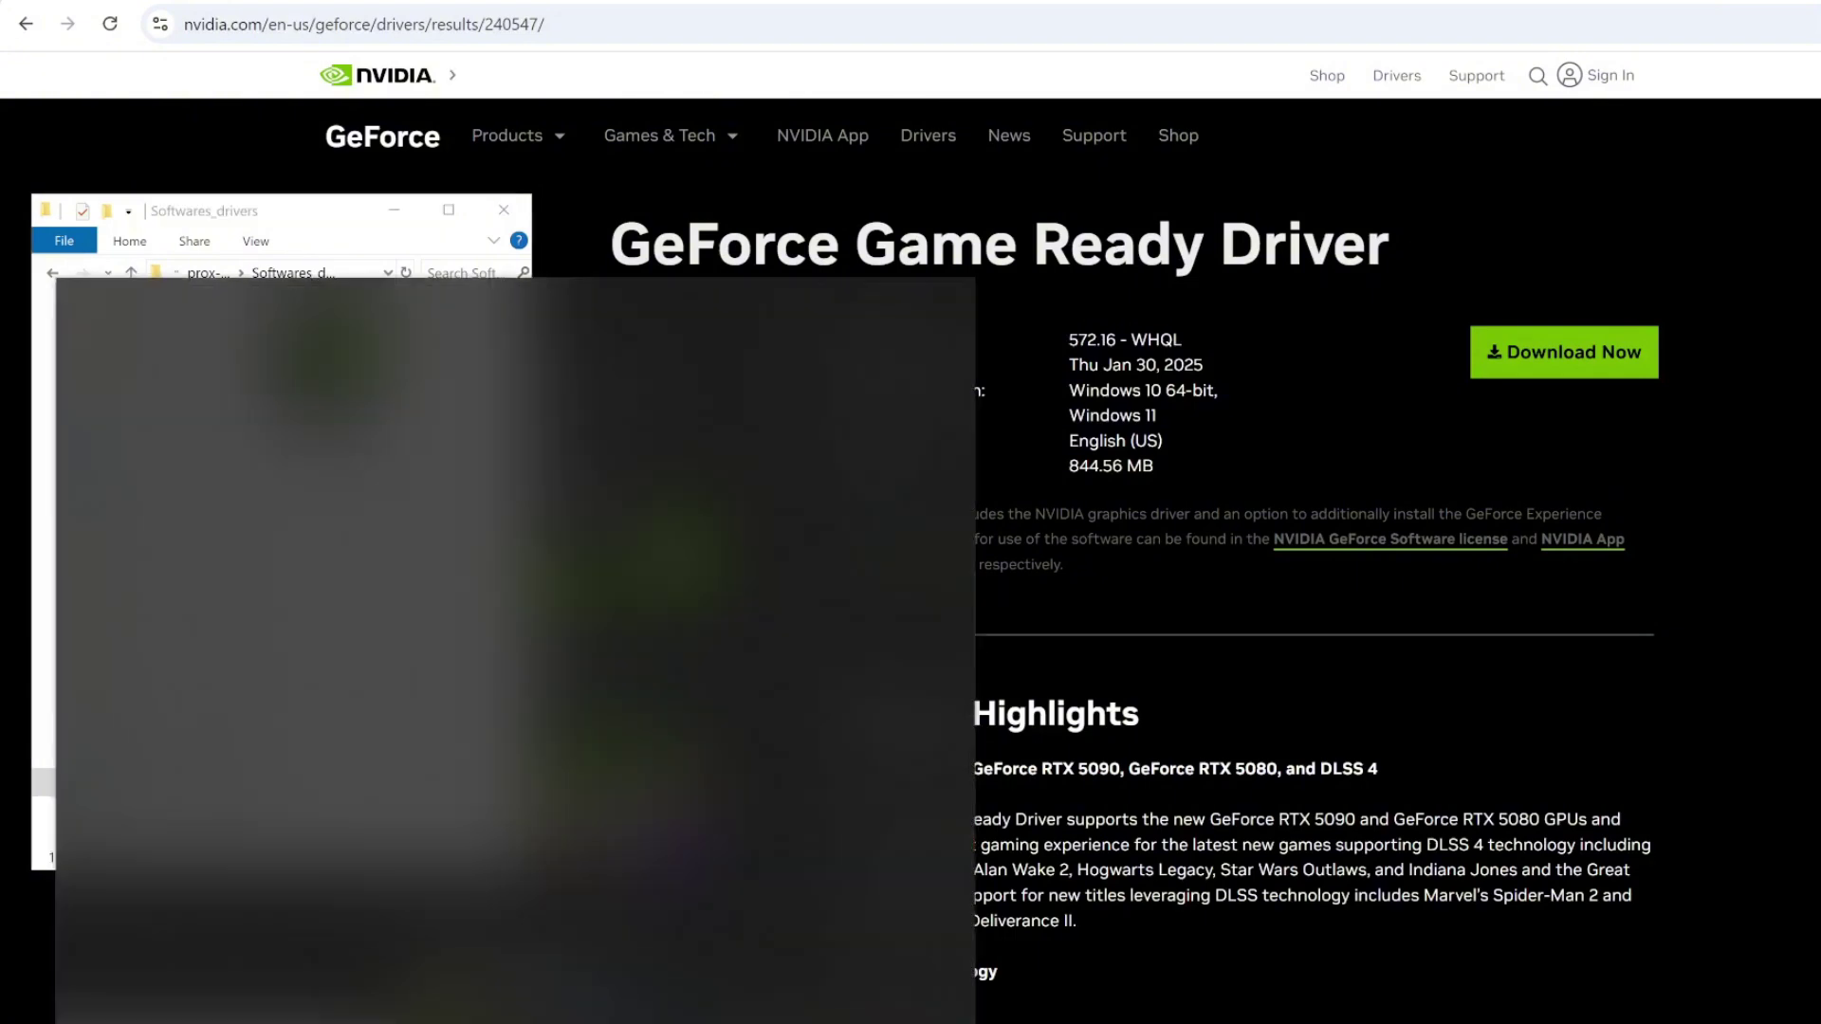
Open Device Manager via 'devi' and show the RTX 5090's properties under Display adapters.
{"action": "type", "text": "devi"}
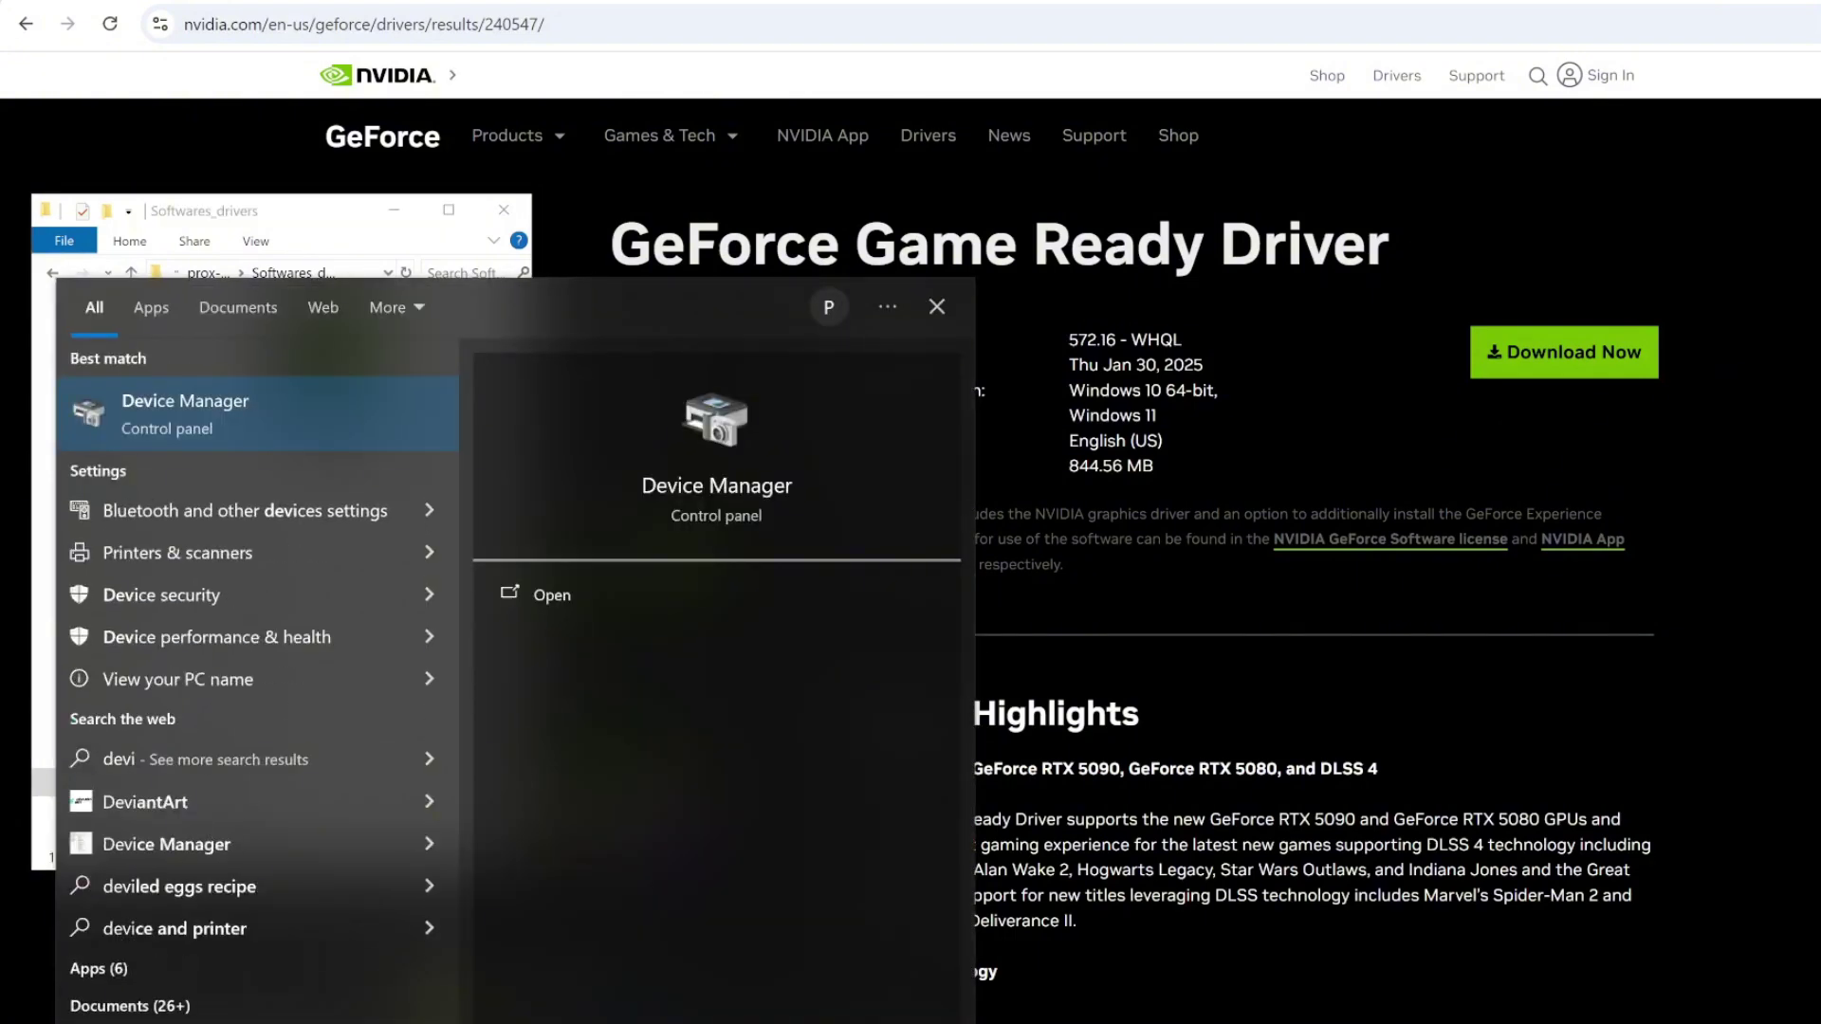
{"action": "left_click", "coordinate": [210, 431]}
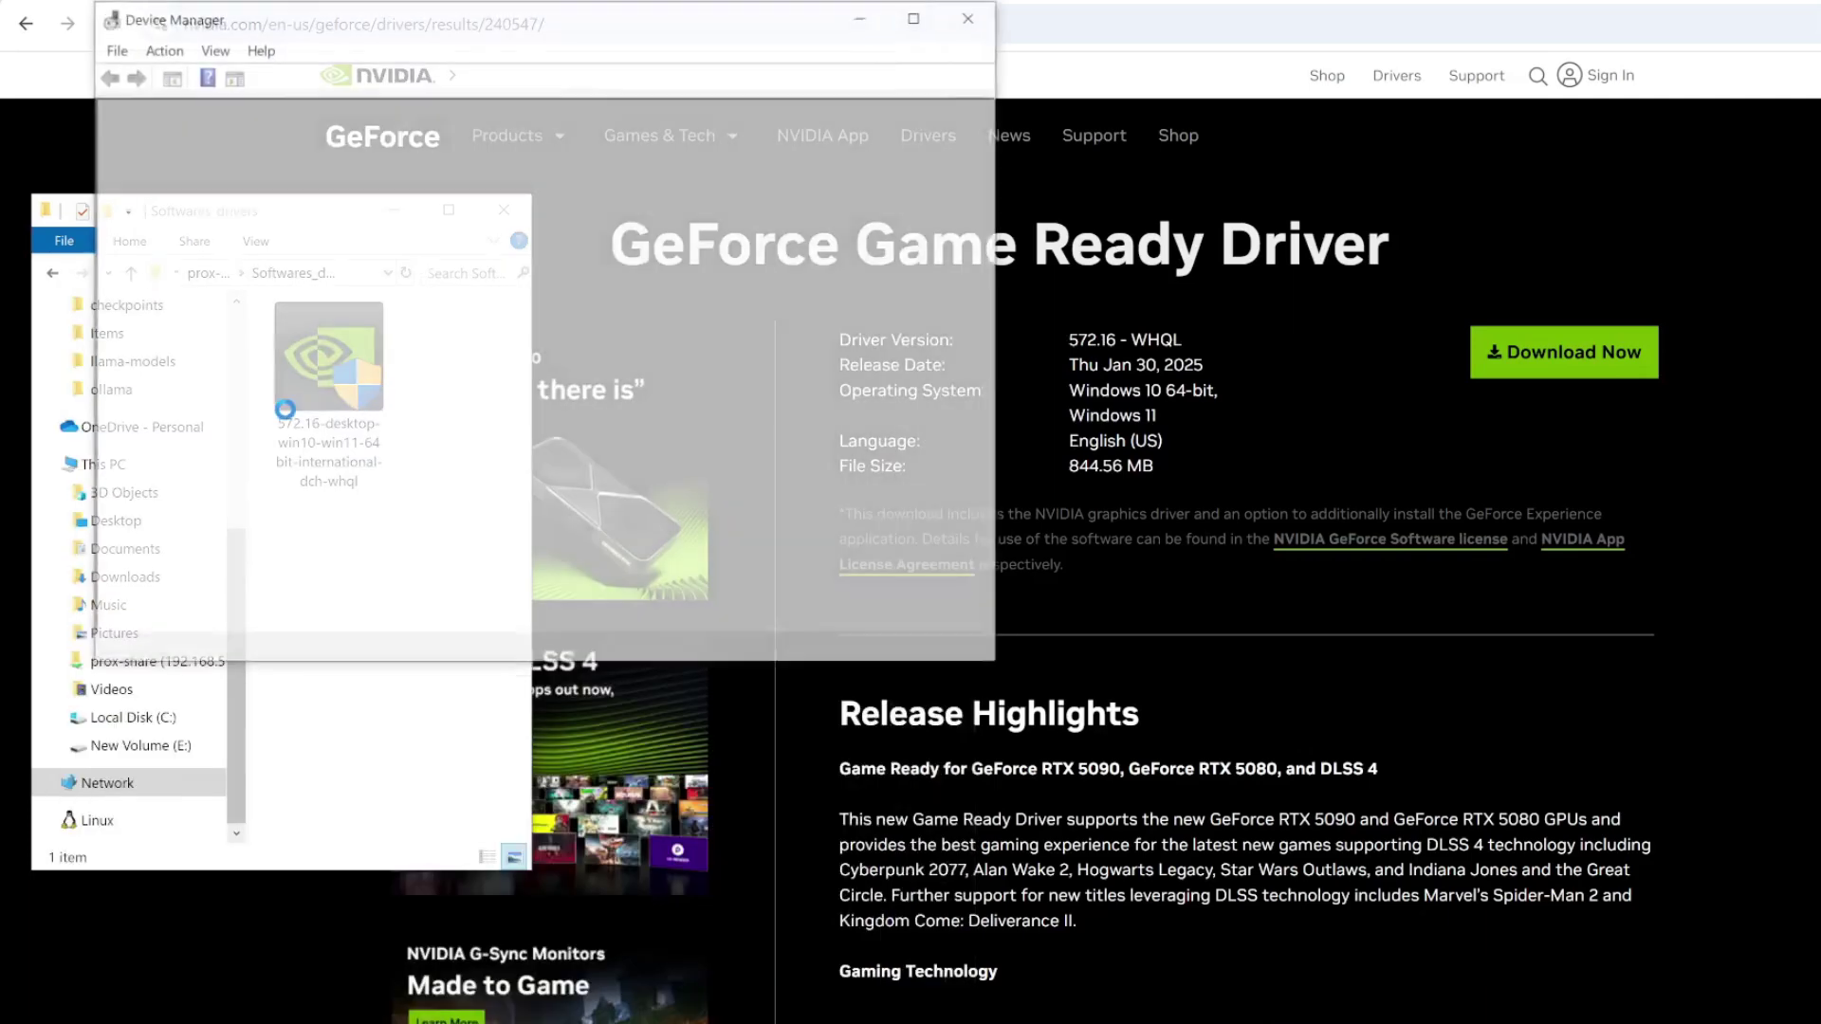
{"action": "left_click_drag", "start_coordinate": [509, 22], "coordinate": [464, 204]}
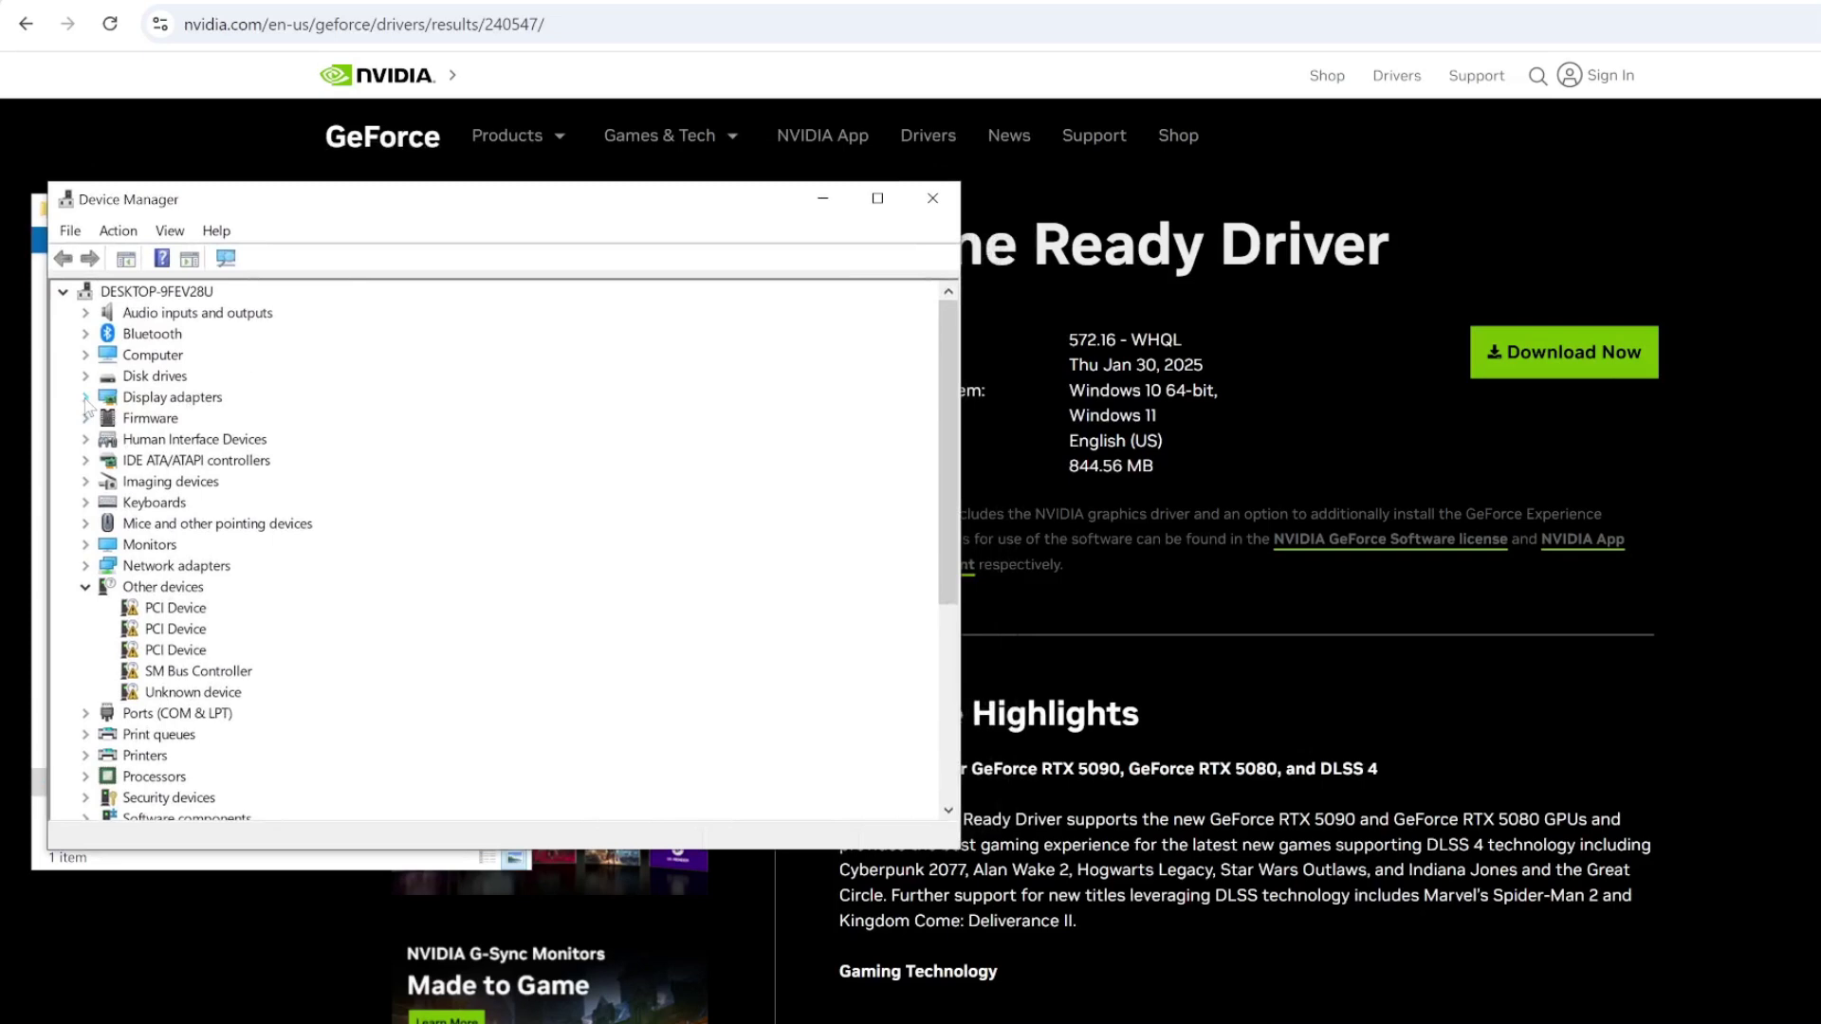
{"action": "left_click", "coordinate": [178, 402]}
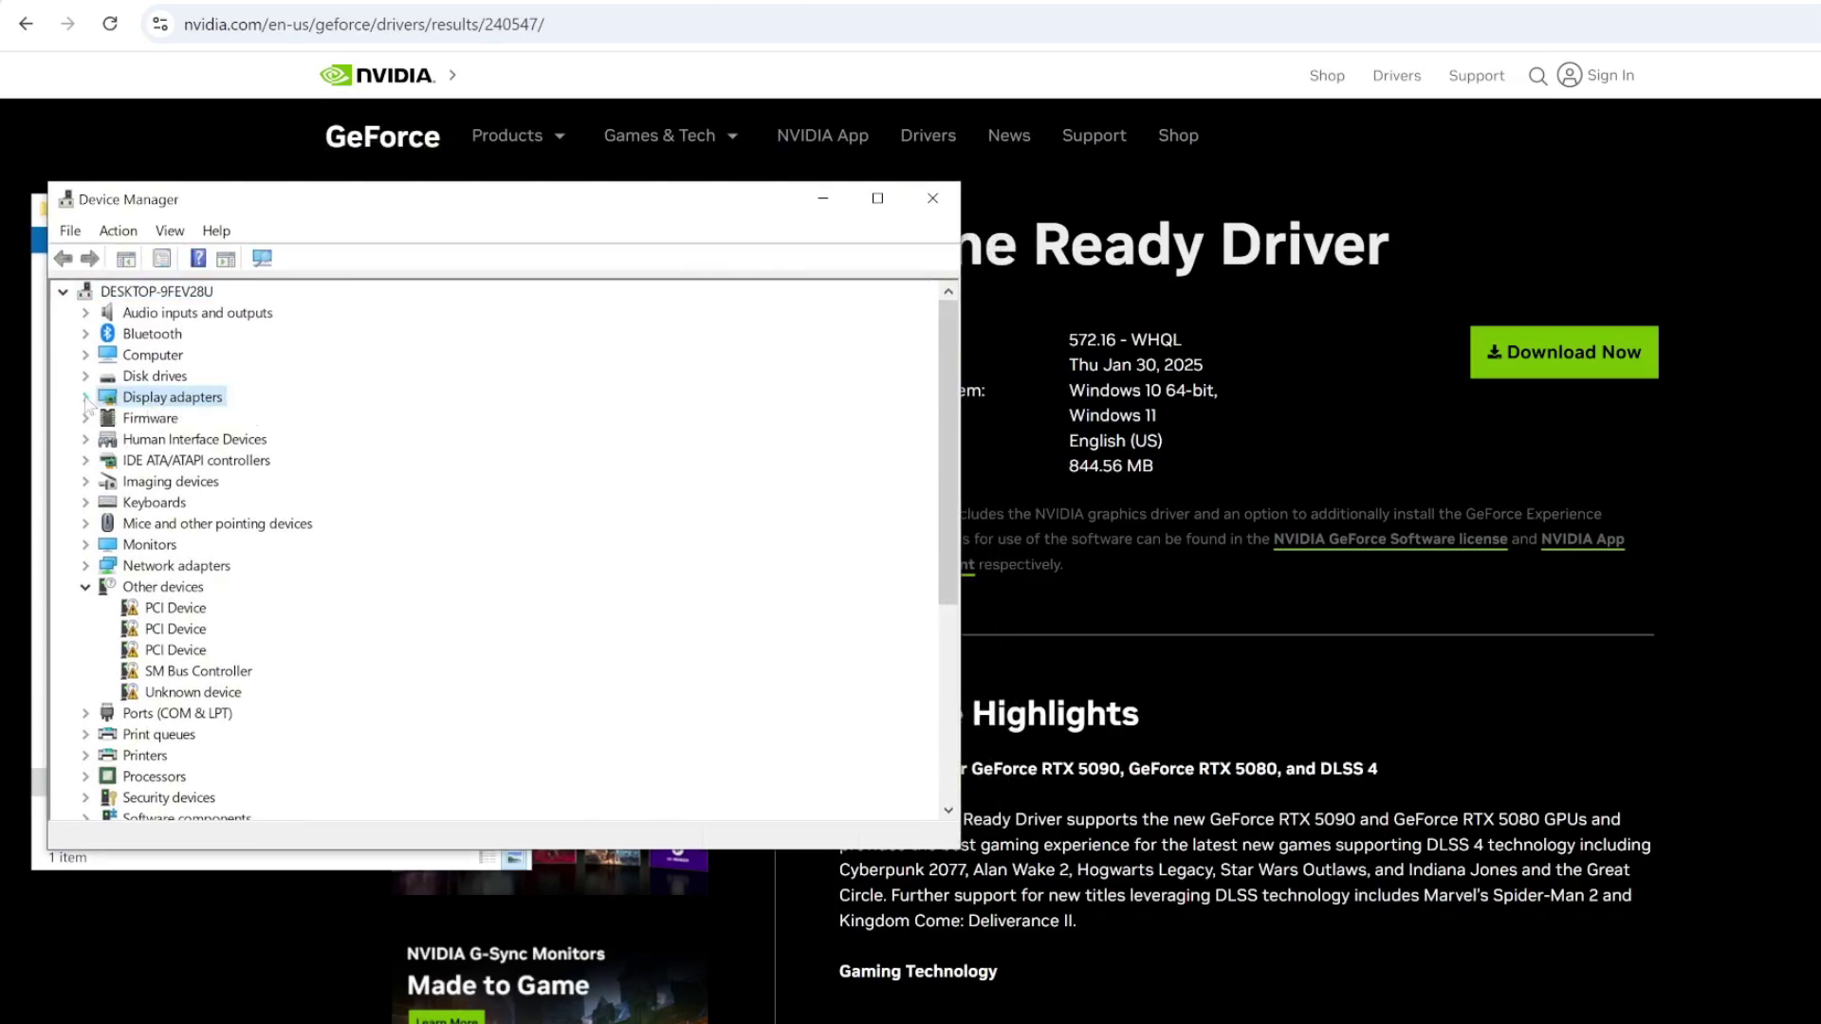
{"action": "left_click", "coordinate": [86, 399]}
{"action": "left_click", "coordinate": [233, 422]}
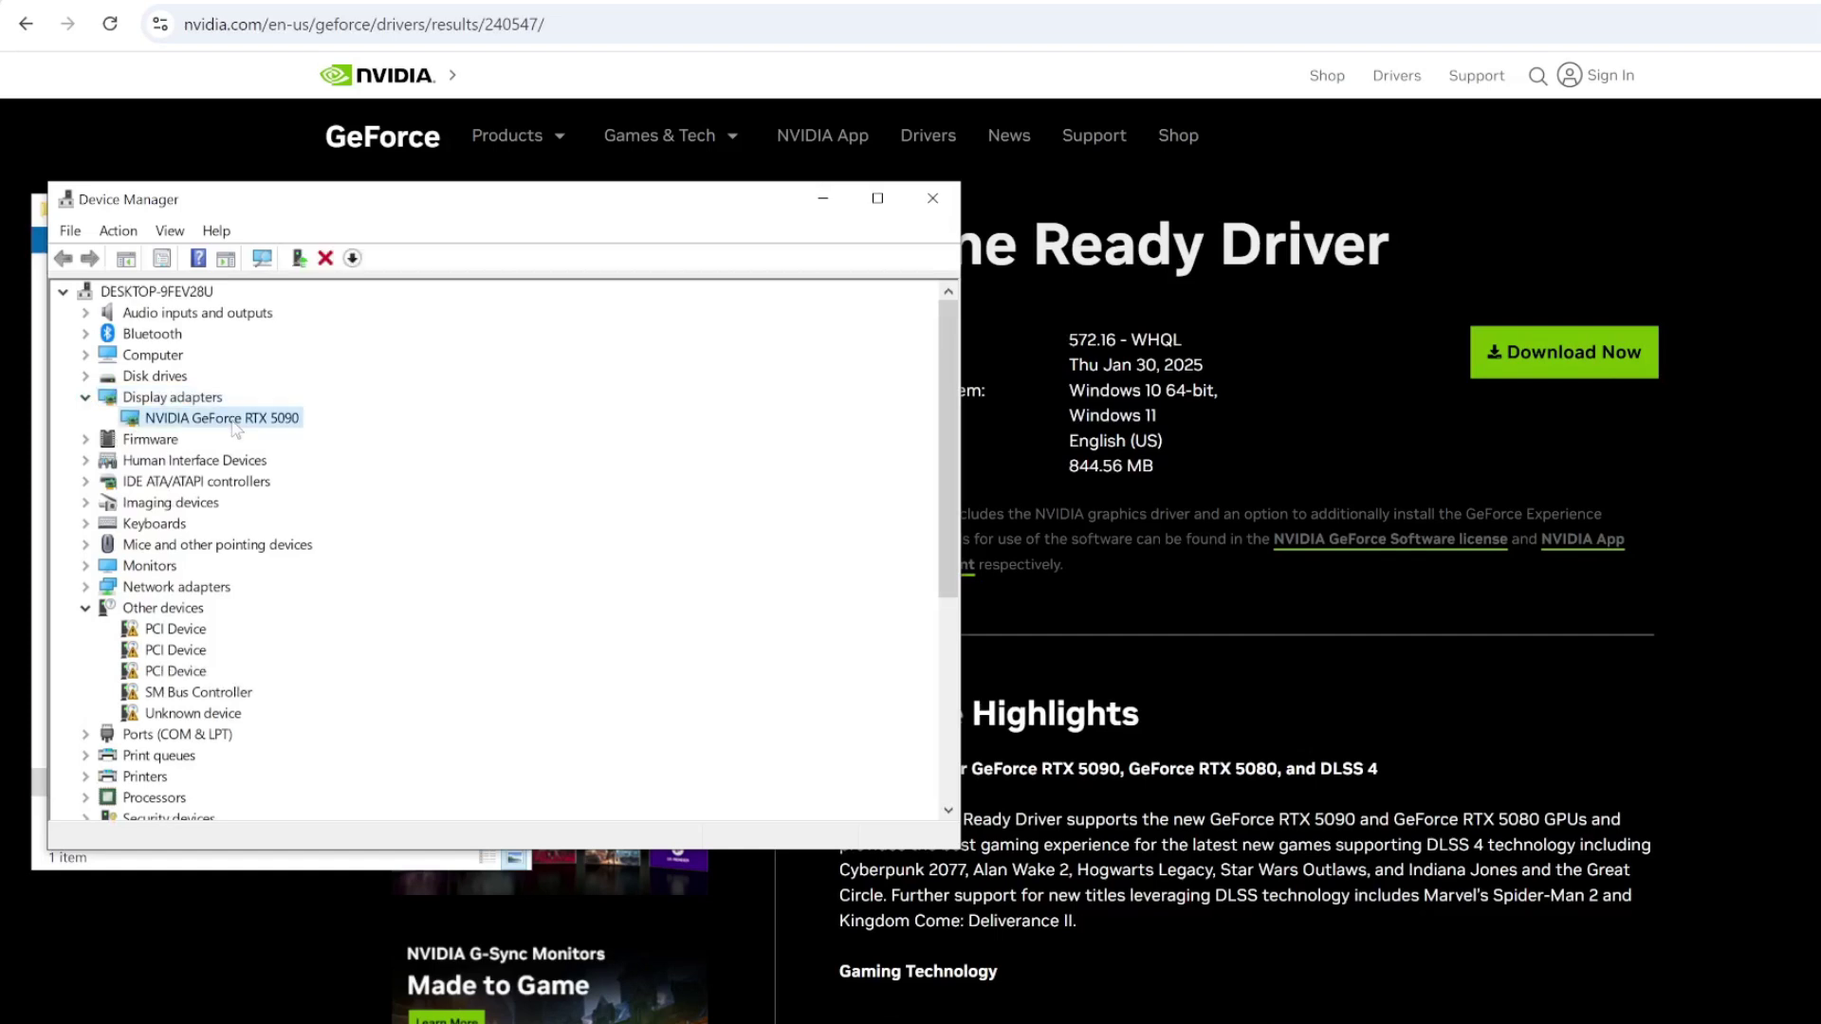
{"action": "double_click", "coordinate": [235, 425]}
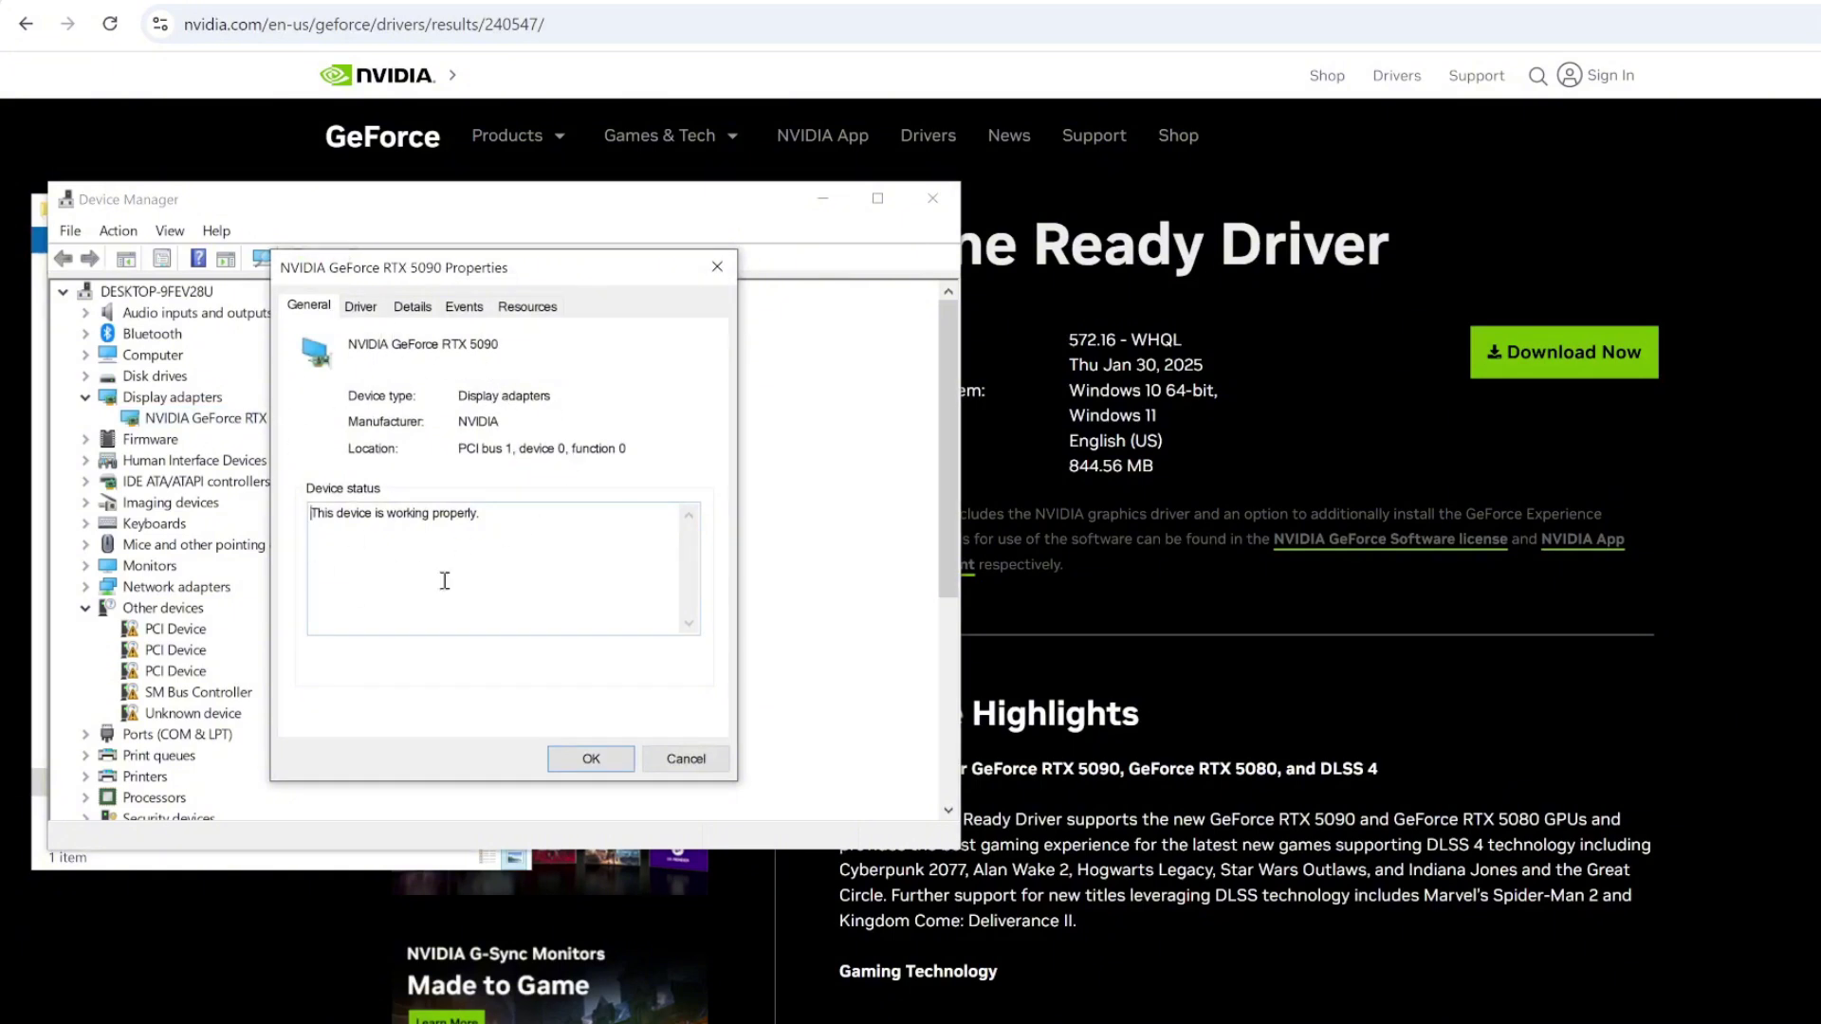
Check the RTX 5090's installed driver version 32.0.15.7216 on the Driver tab.
{"action": "left_click", "coordinate": [360, 306]}
{"action": "left_click_drag", "start_coordinate": [416, 269], "coordinate": [833, 259]}
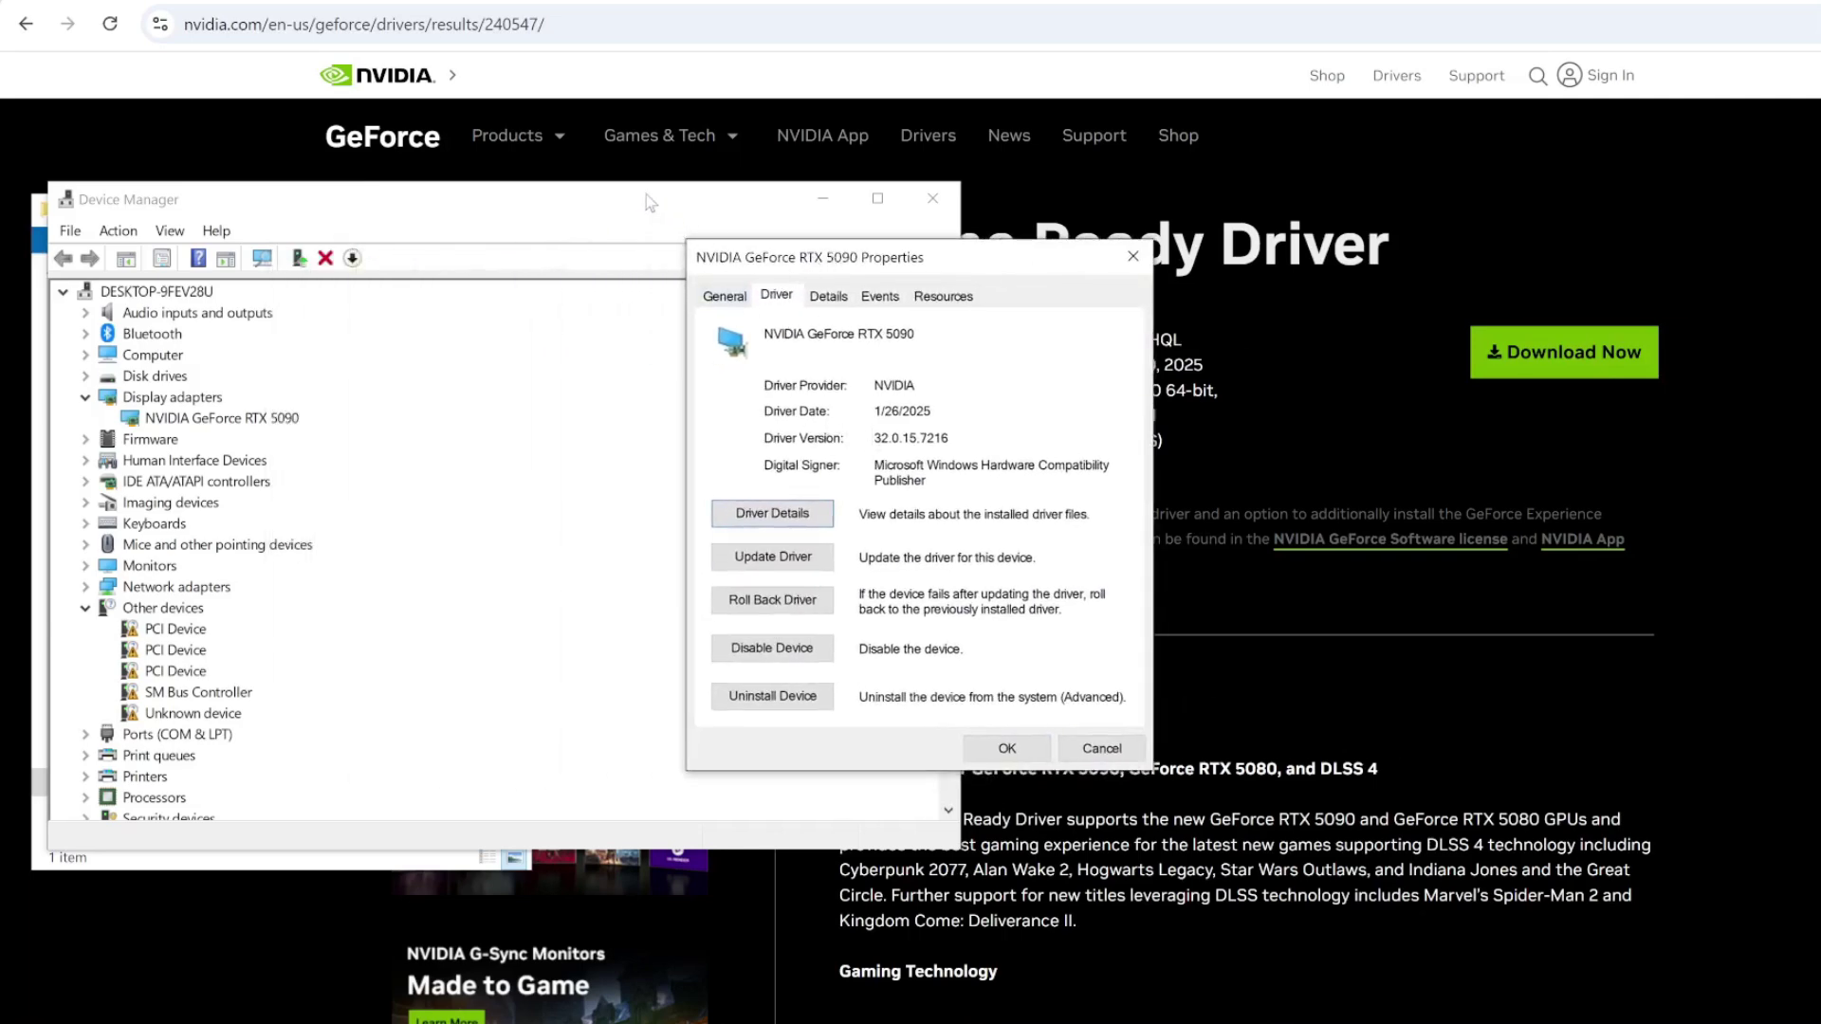
{"action": "left_click_drag", "start_coordinate": [646, 195], "coordinate": [619, 859]}
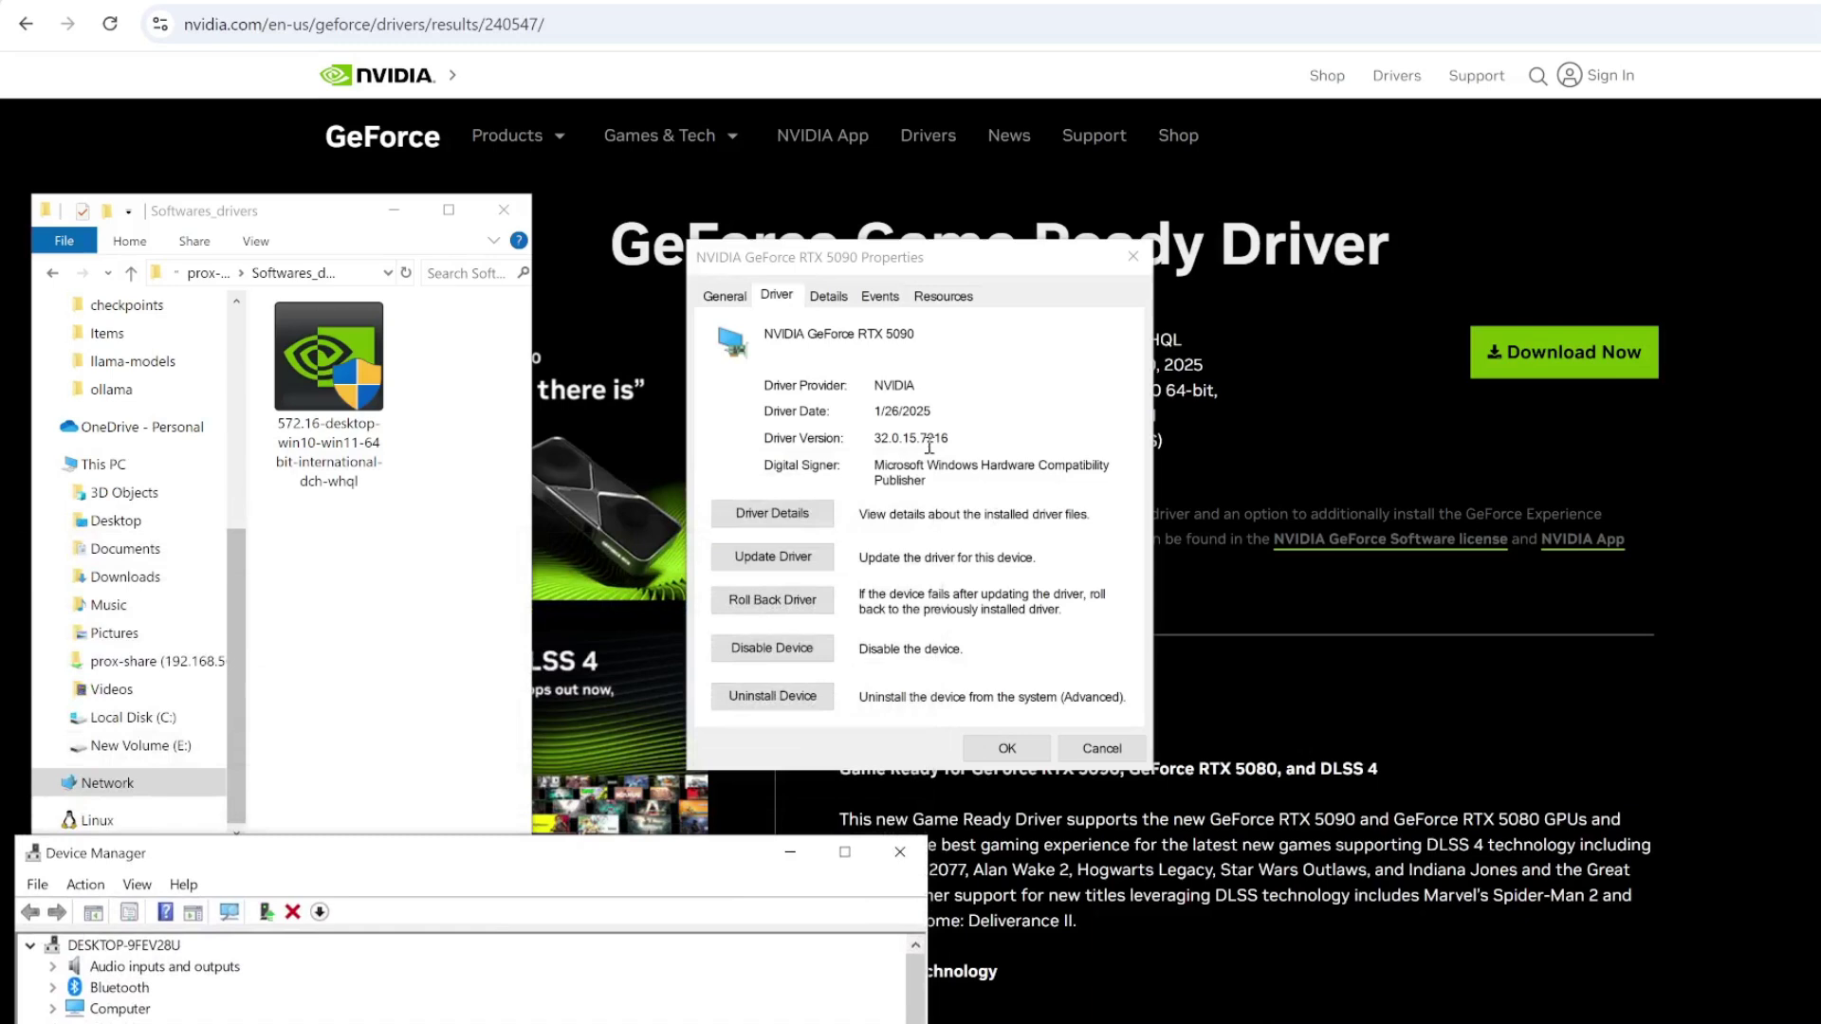
{"action": "left_click_drag", "start_coordinate": [876, 438], "coordinate": [900, 438]}
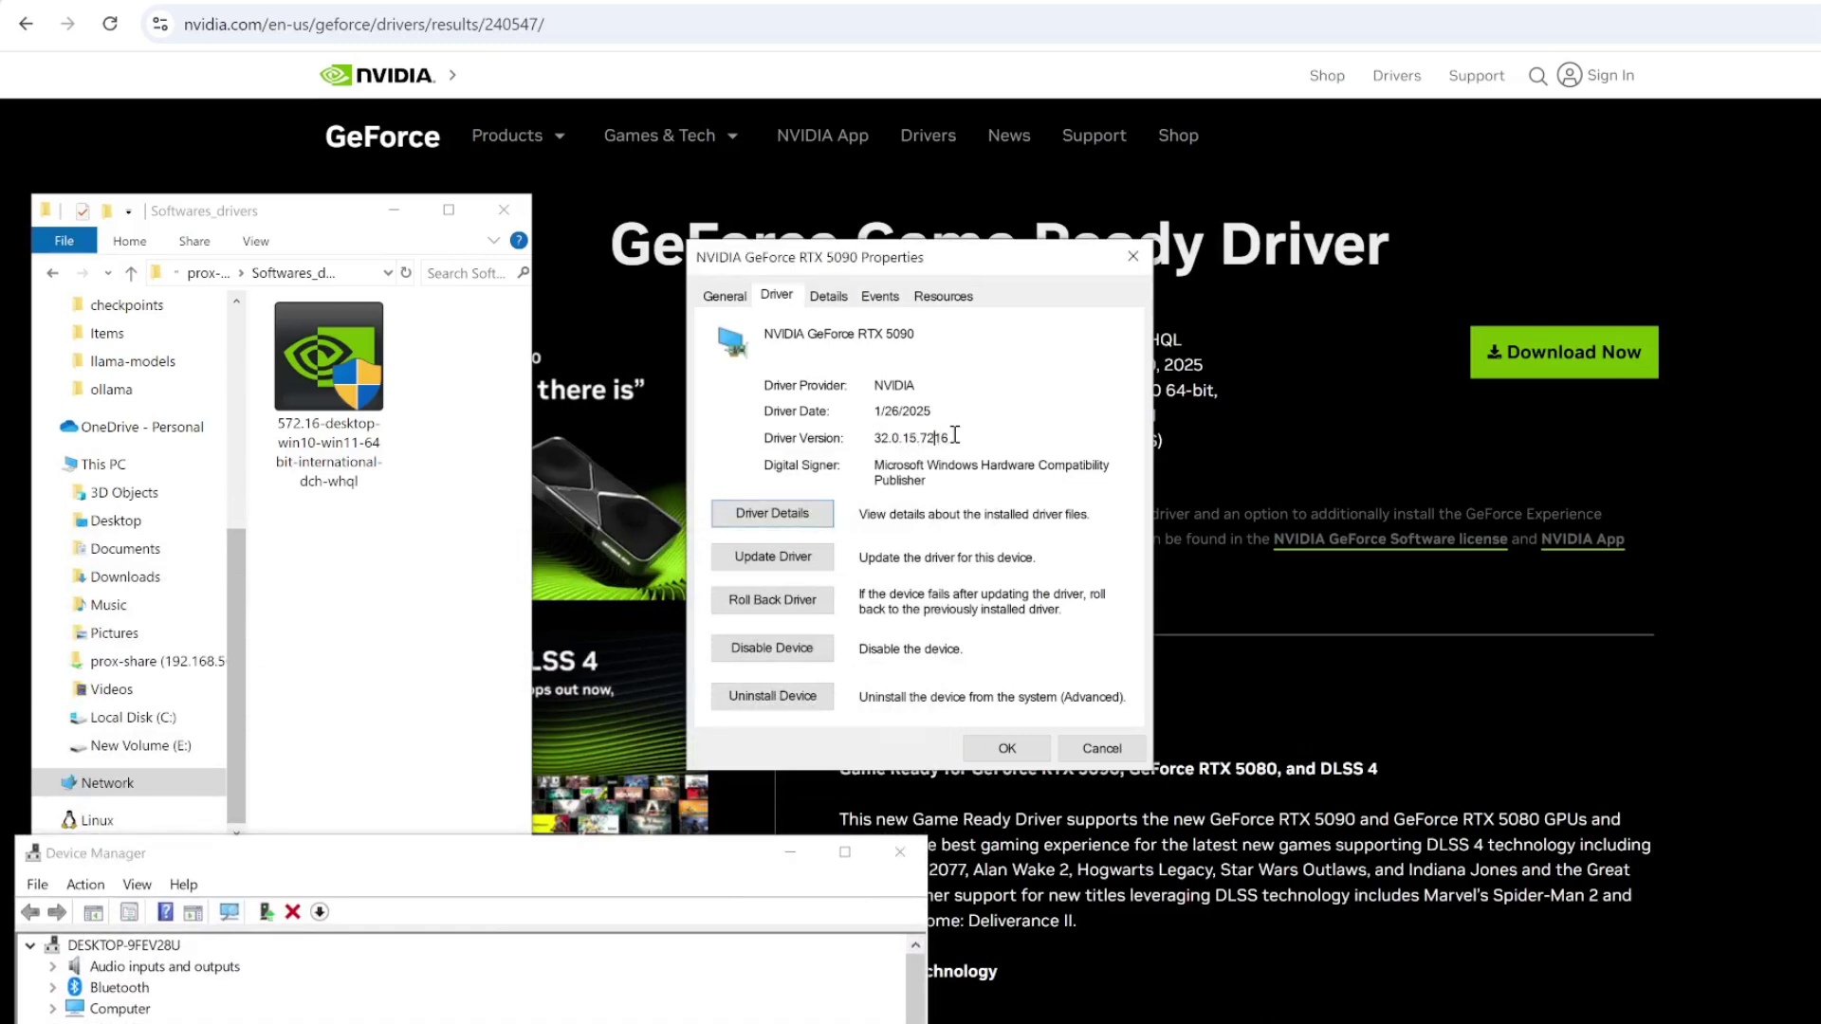
{"action": "left_click_drag", "start_coordinate": [910, 439], "coordinate": [955, 437]}
{"action": "left_click", "coordinate": [949, 444]}
{"action": "left_click_drag", "start_coordinate": [975, 437], "coordinate": [918, 439]}
Close the properties dialog and minimize Device Manager and the Softwares_drivers window.
{"action": "left_click", "coordinate": [1101, 749]}
{"action": "left_click", "coordinate": [790, 851]}
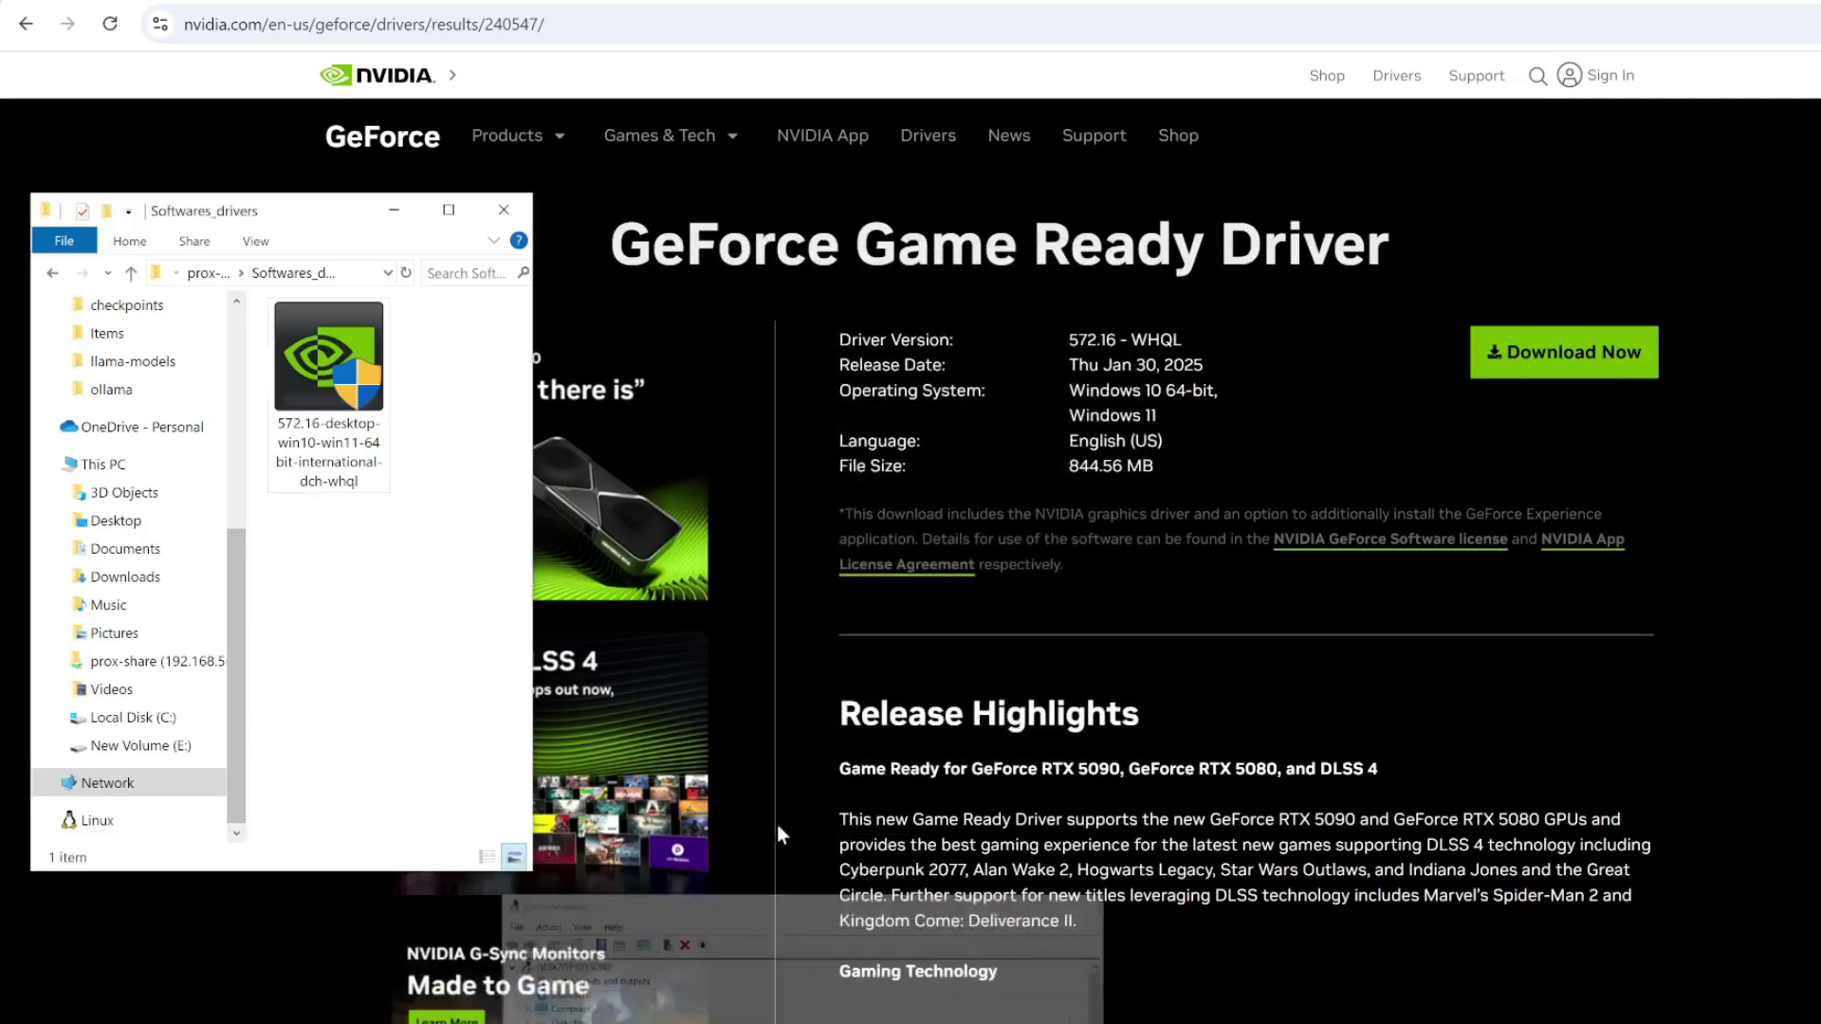
{"action": "left_click_drag", "start_coordinate": [307, 223], "coordinate": [315, 203]}
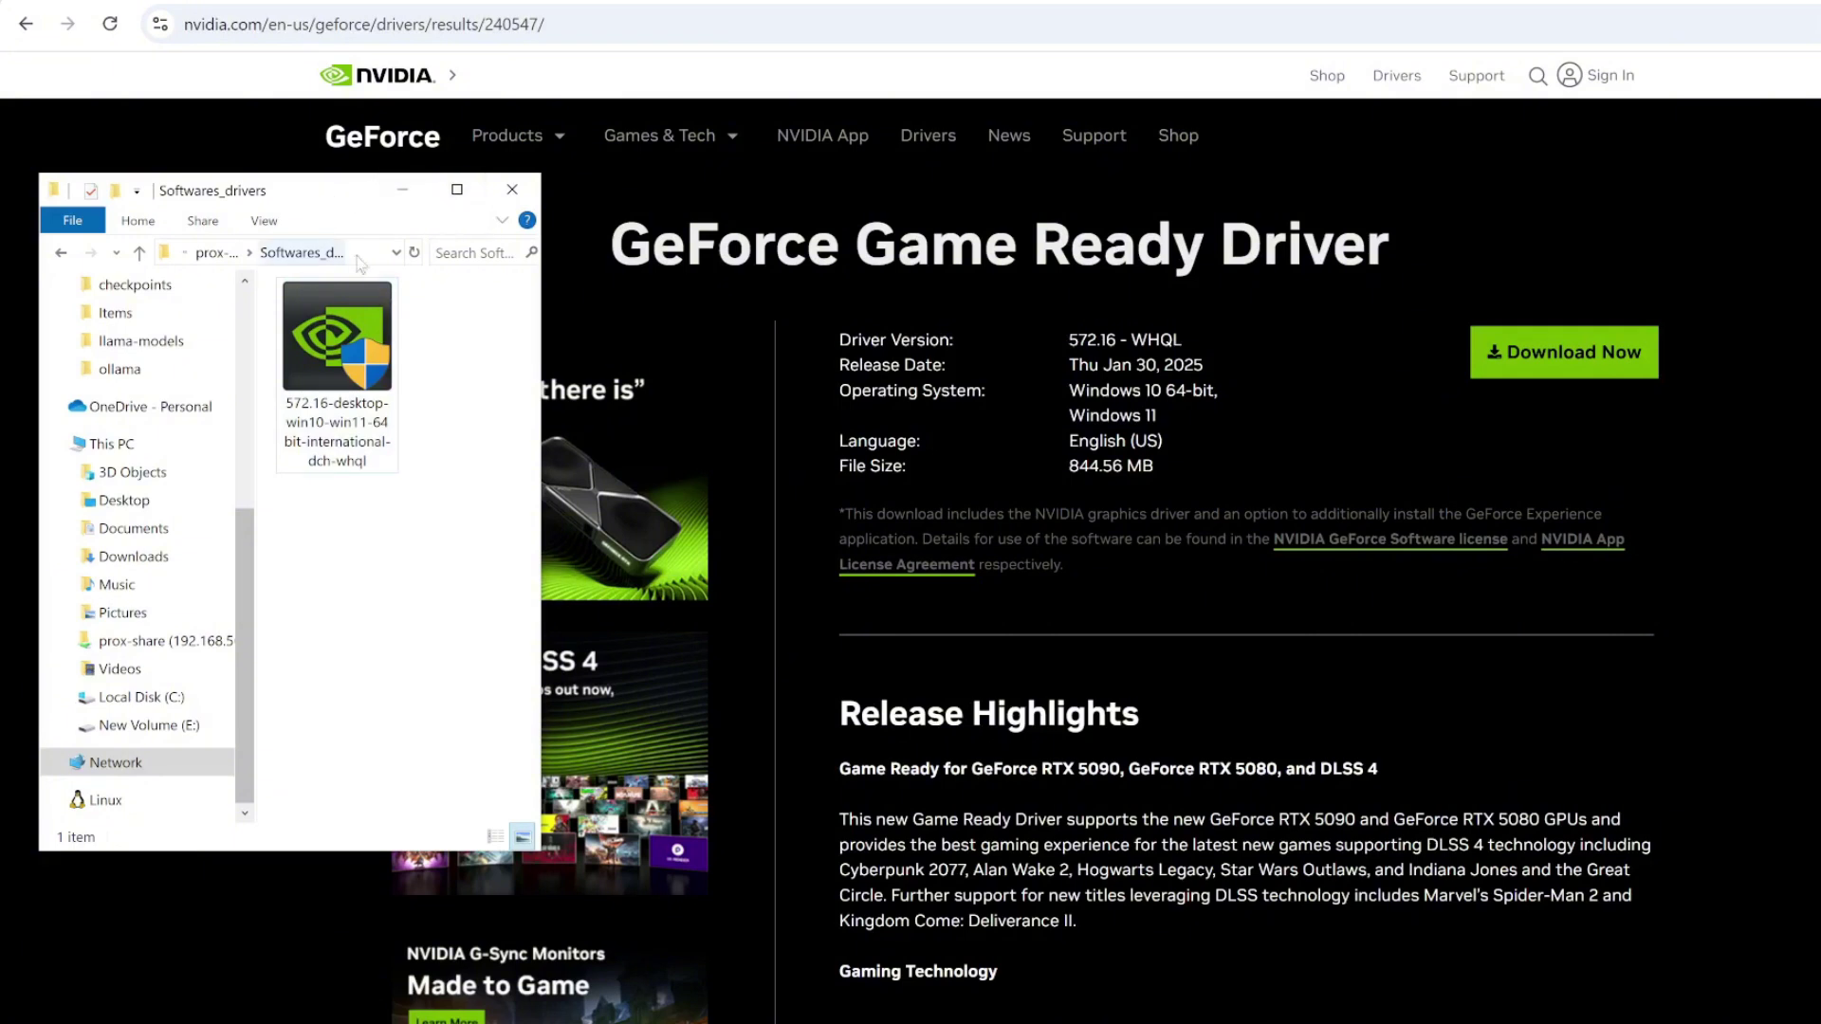
{"action": "left_click", "coordinate": [403, 196]}
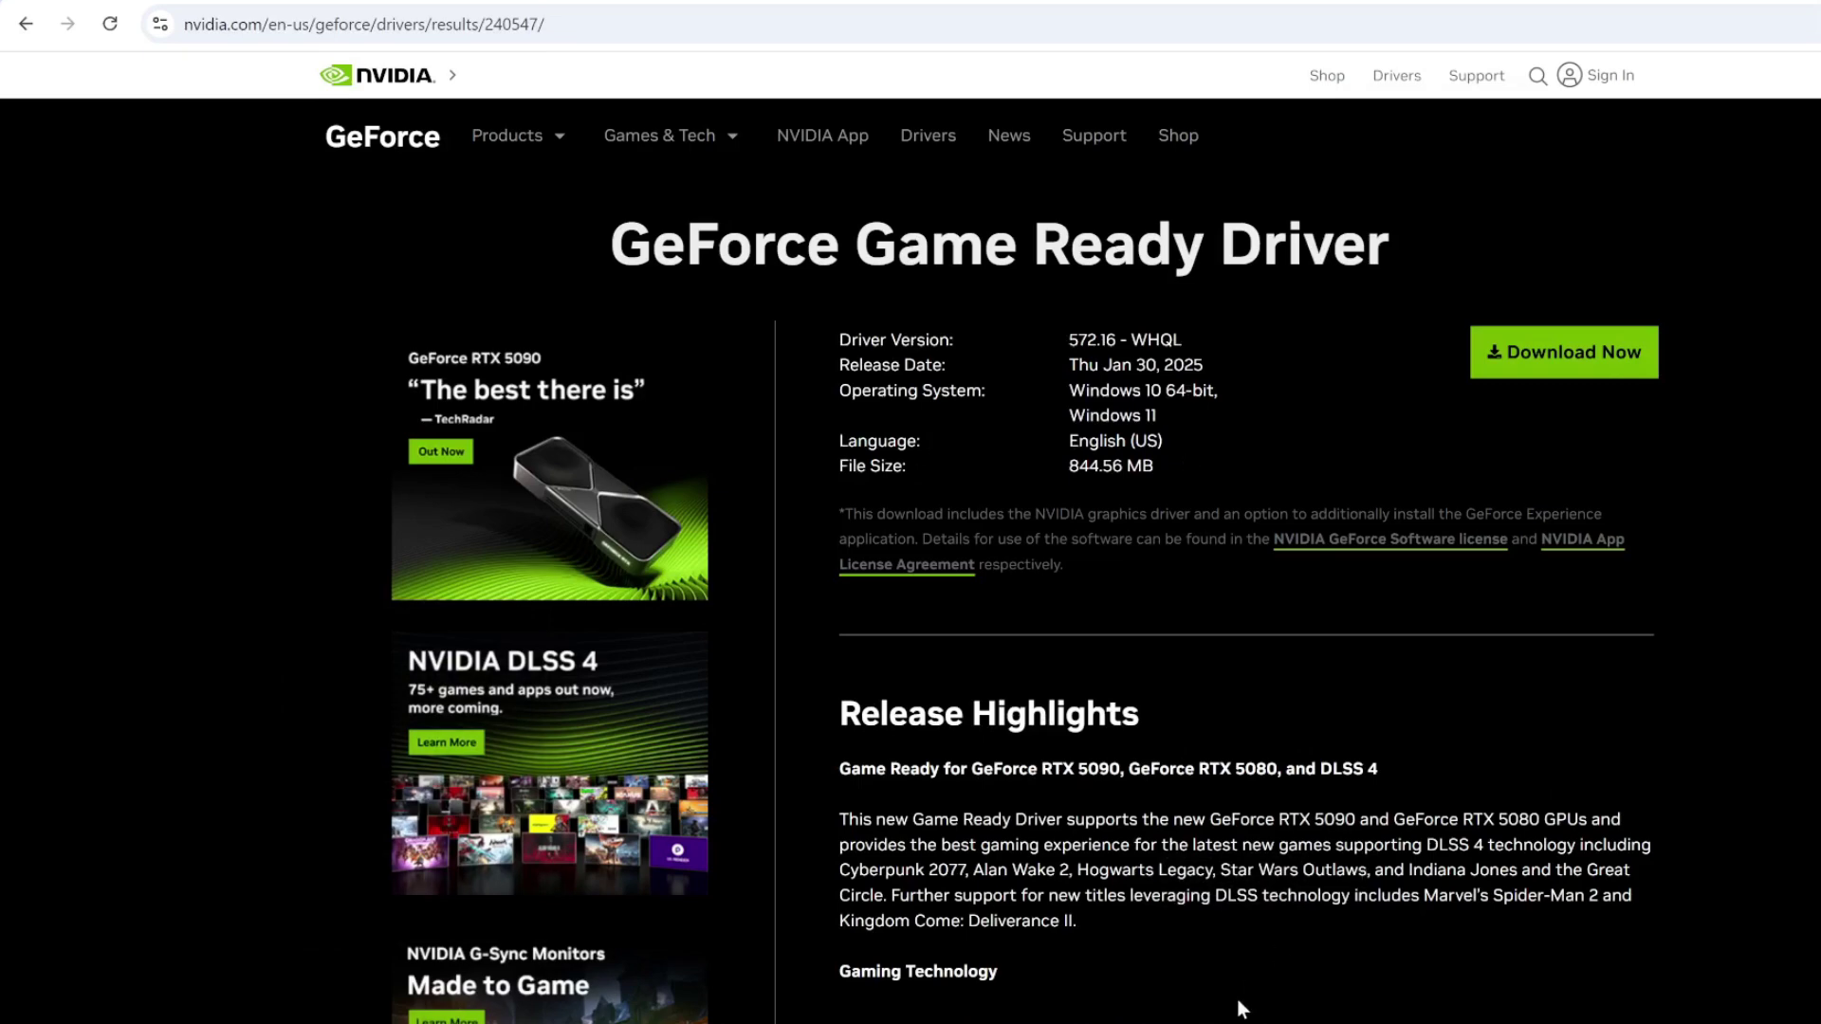
Check GPU driver 32.0.15.7216 (1/26/2025) in Task Manager's GPU view, then minimize Task Manager.
{"action": "left_click", "coordinate": [1232, 939]}
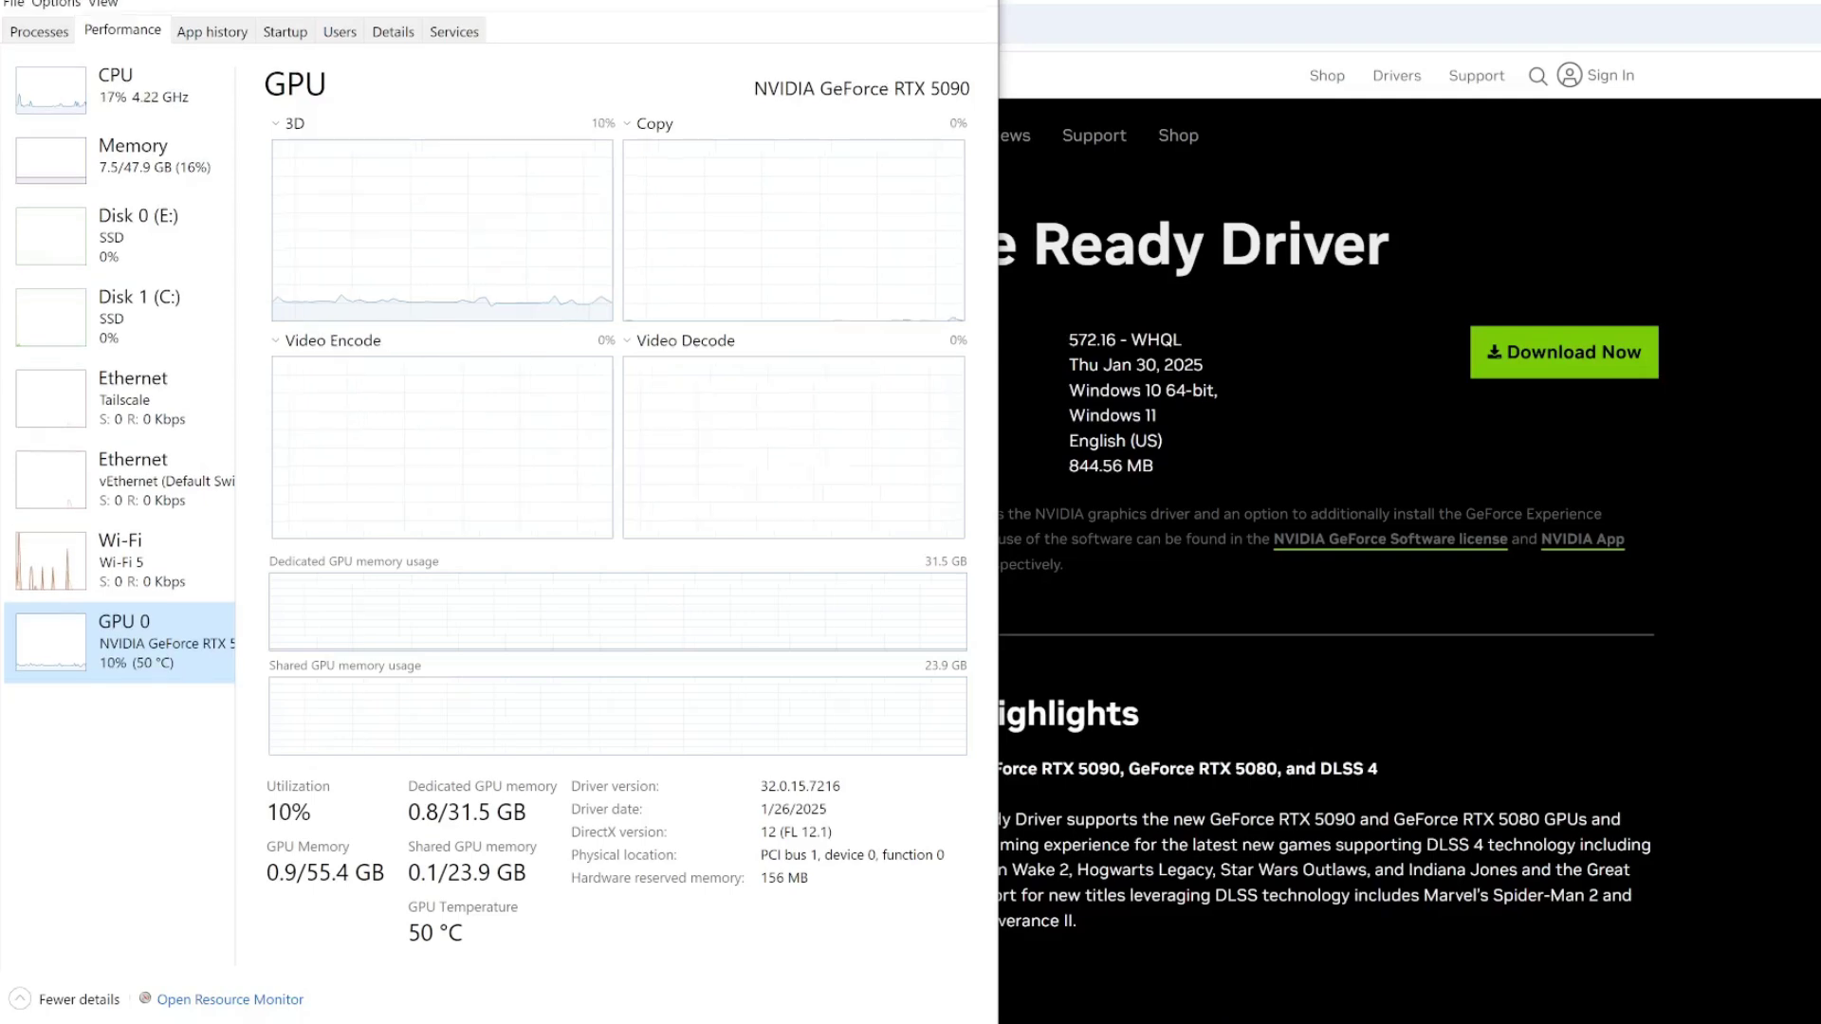
{"action": "left_click_drag", "start_coordinate": [436, 0], "coordinate": [464, 54]}
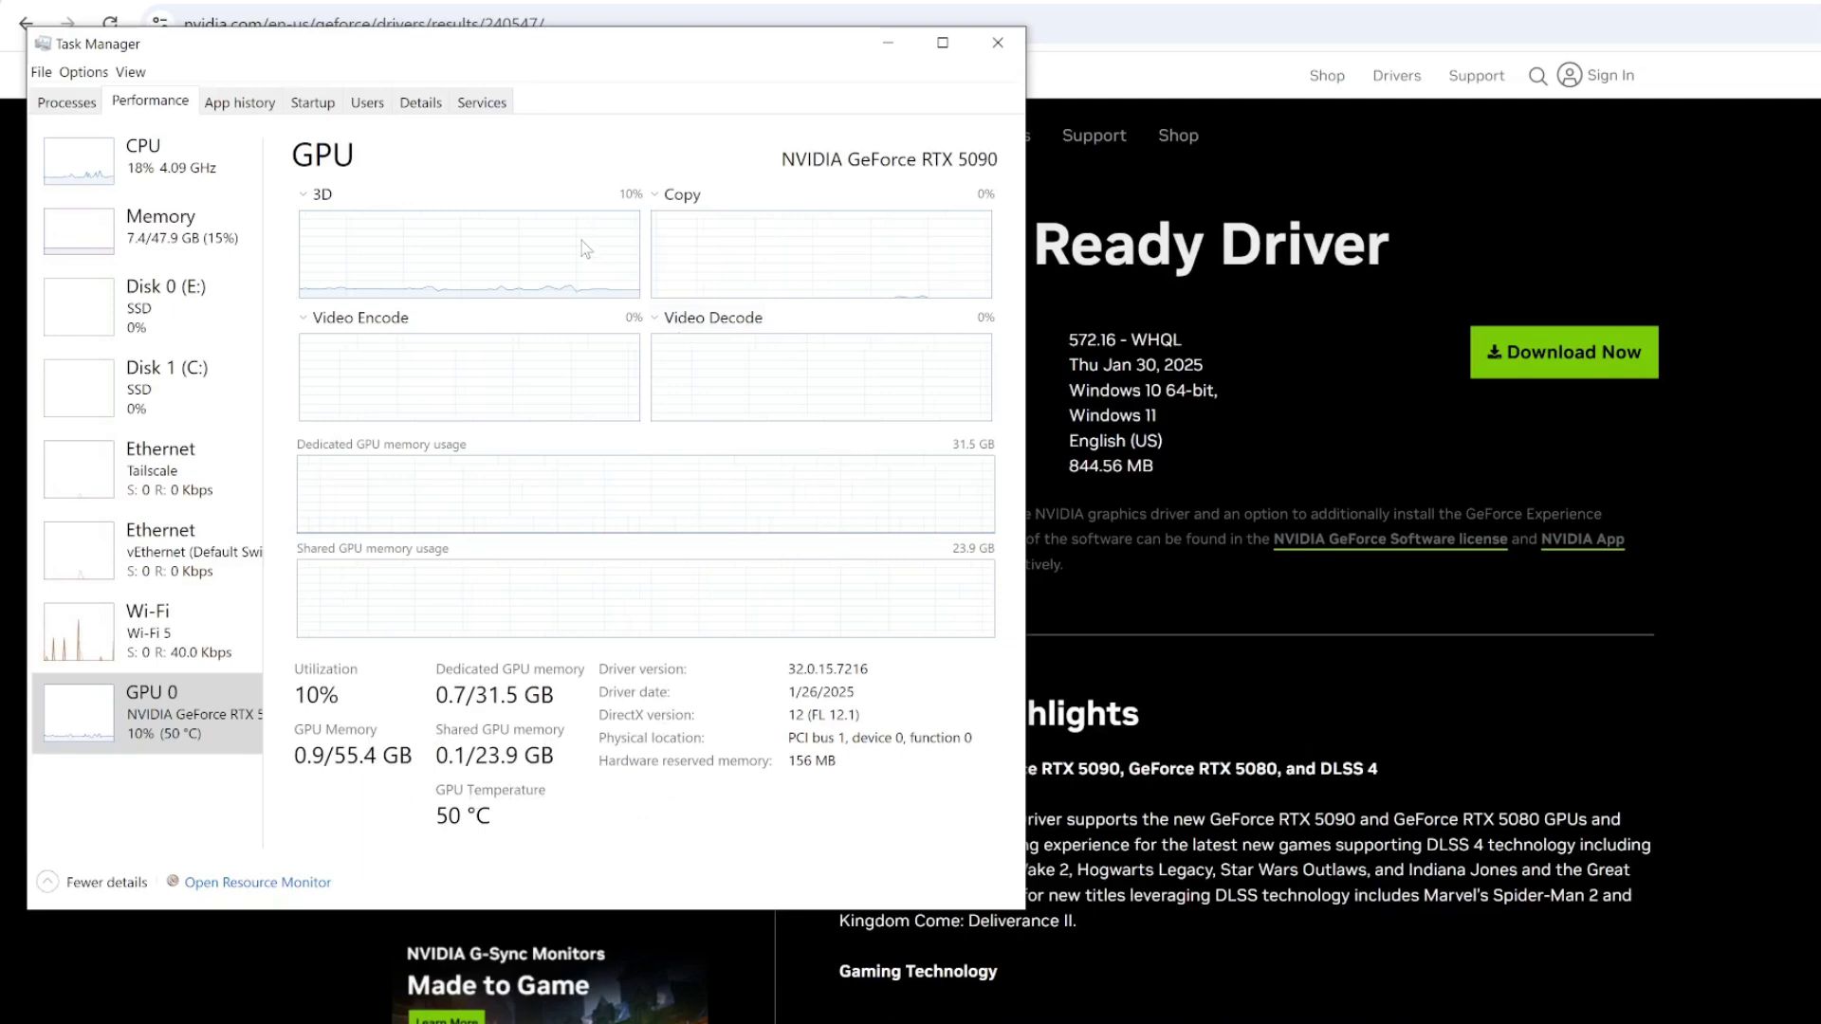
{"action": "left_click_drag", "start_coordinate": [668, 47], "coordinate": [662, 110]}
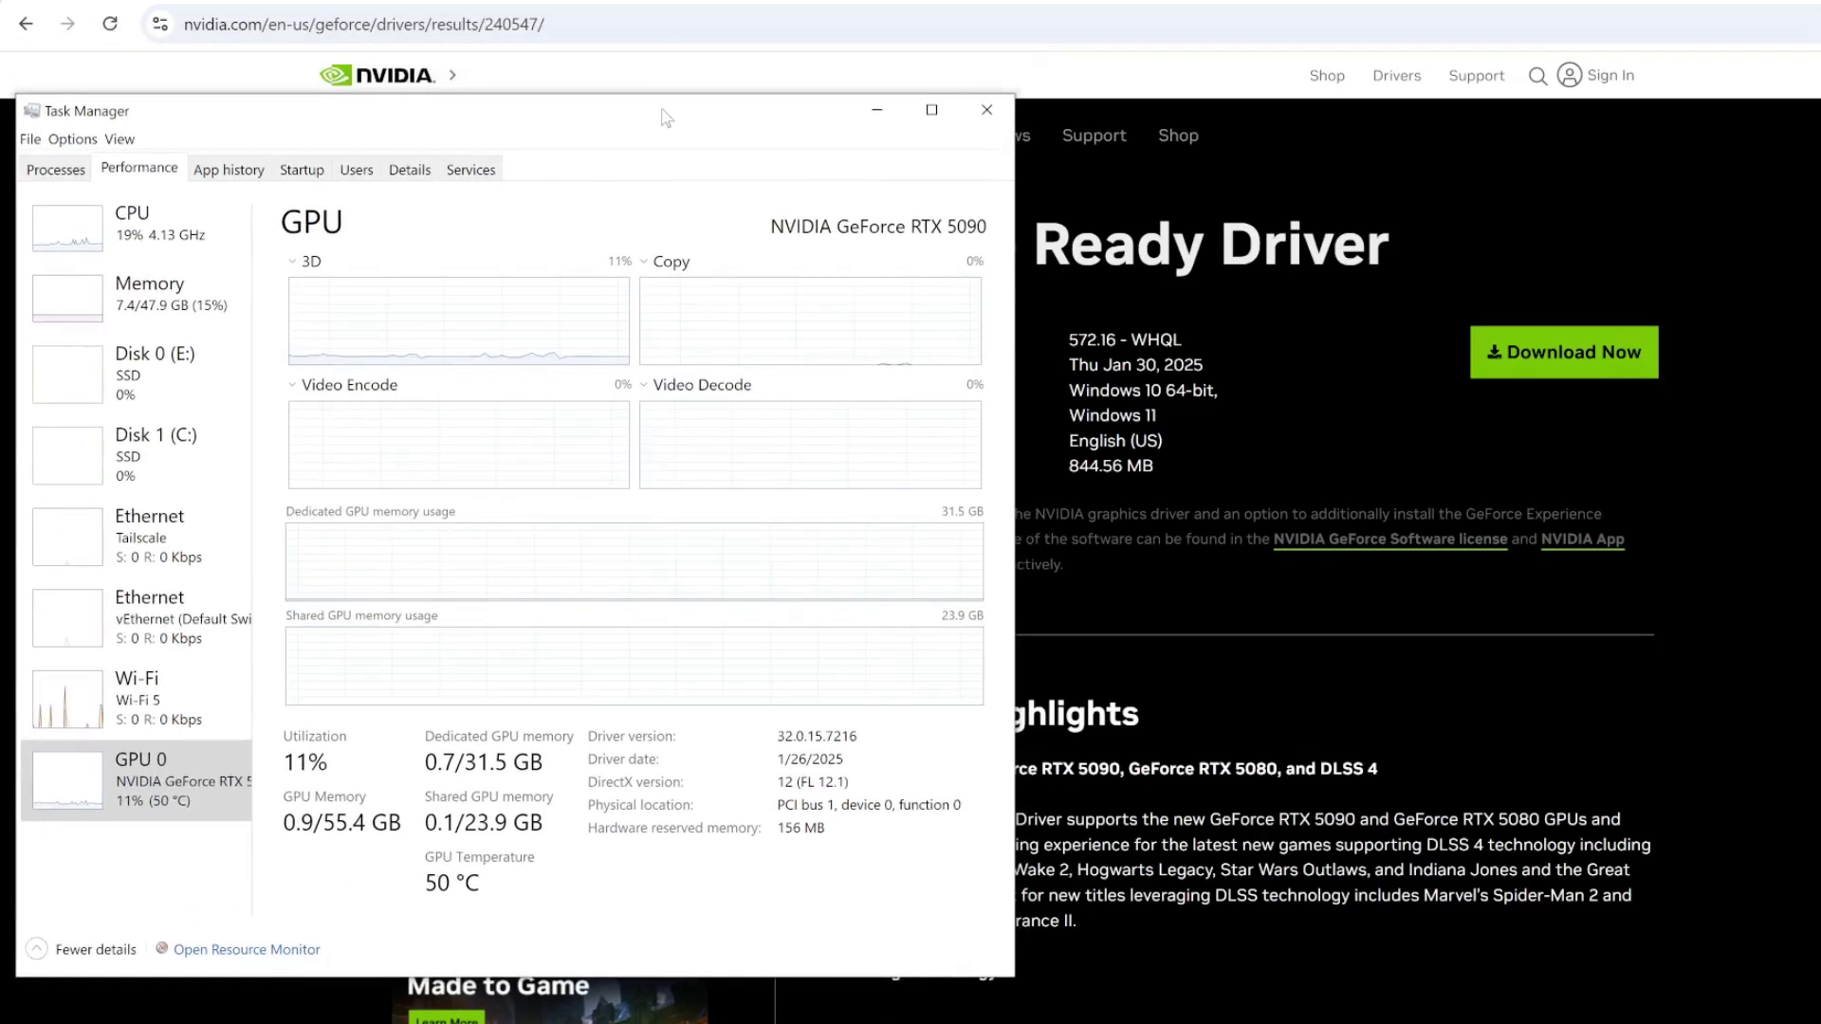
{"action": "left_click", "coordinate": [884, 112]}
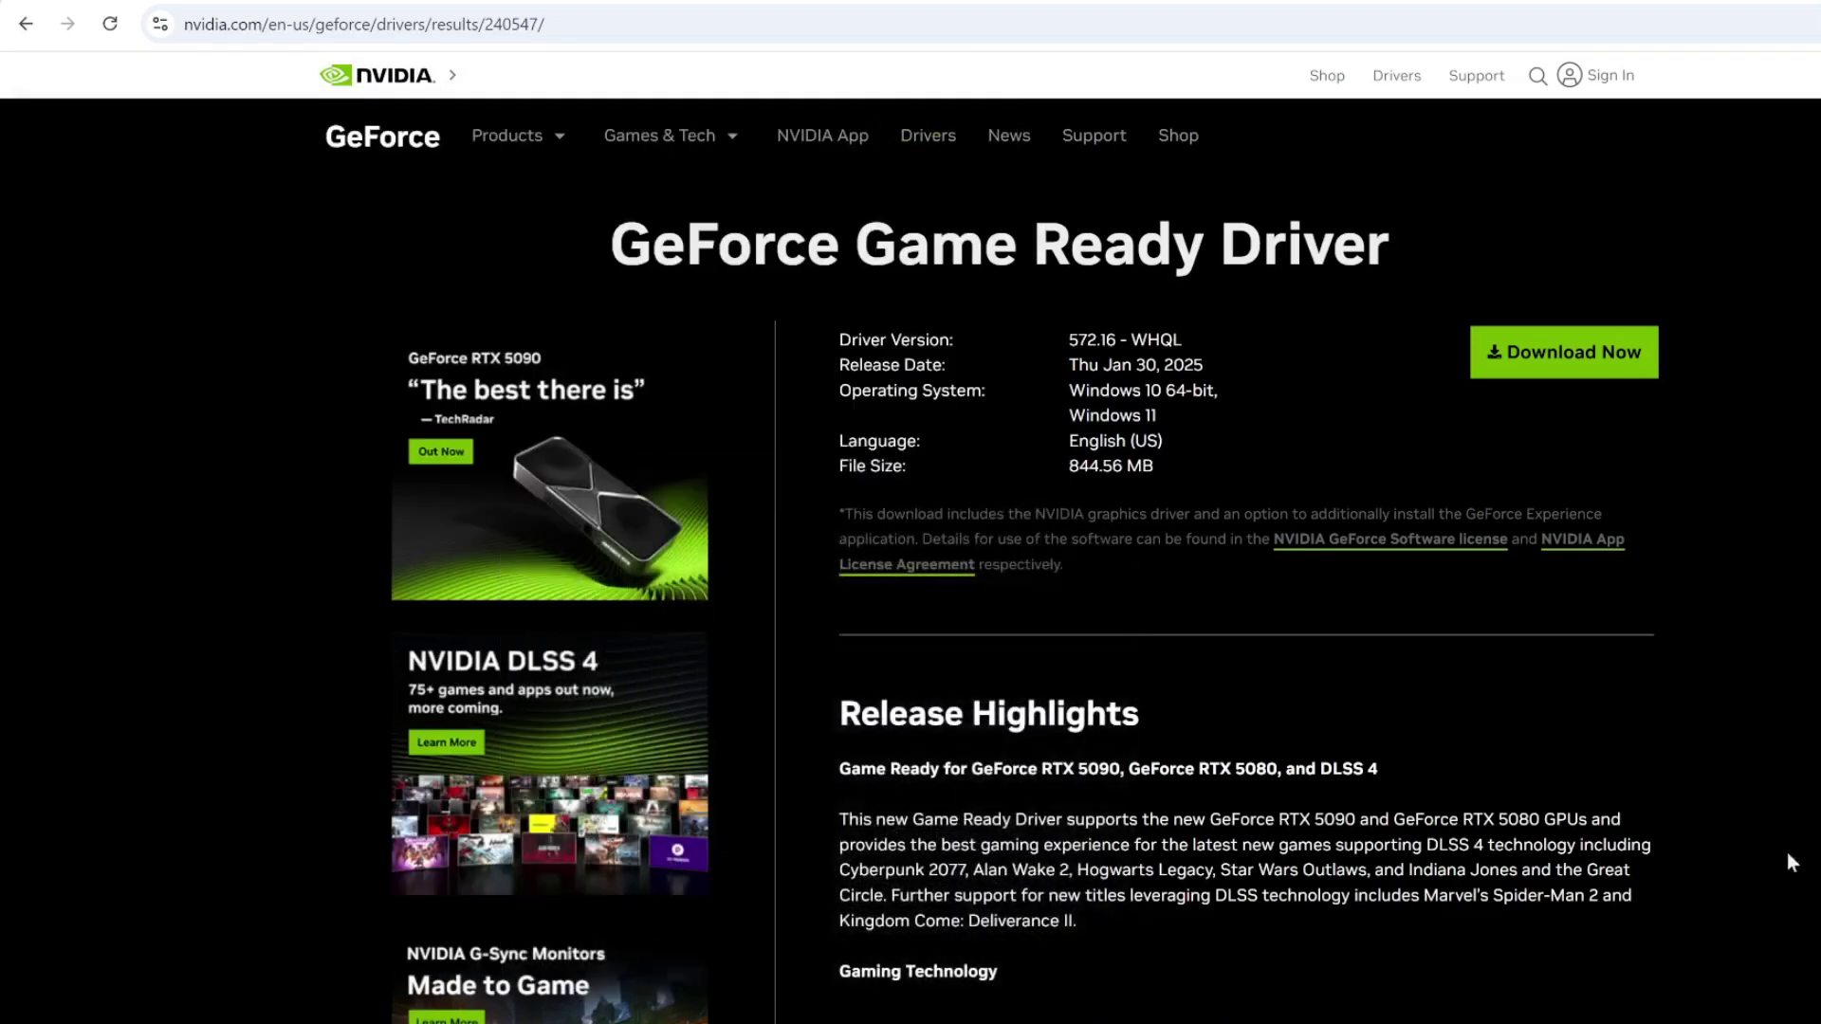
Switch to the ComfyUI post tab to reach discussion #6643 on Nvidia 50 Series support.
{"action": "key", "text": "ctrl+Tab"}
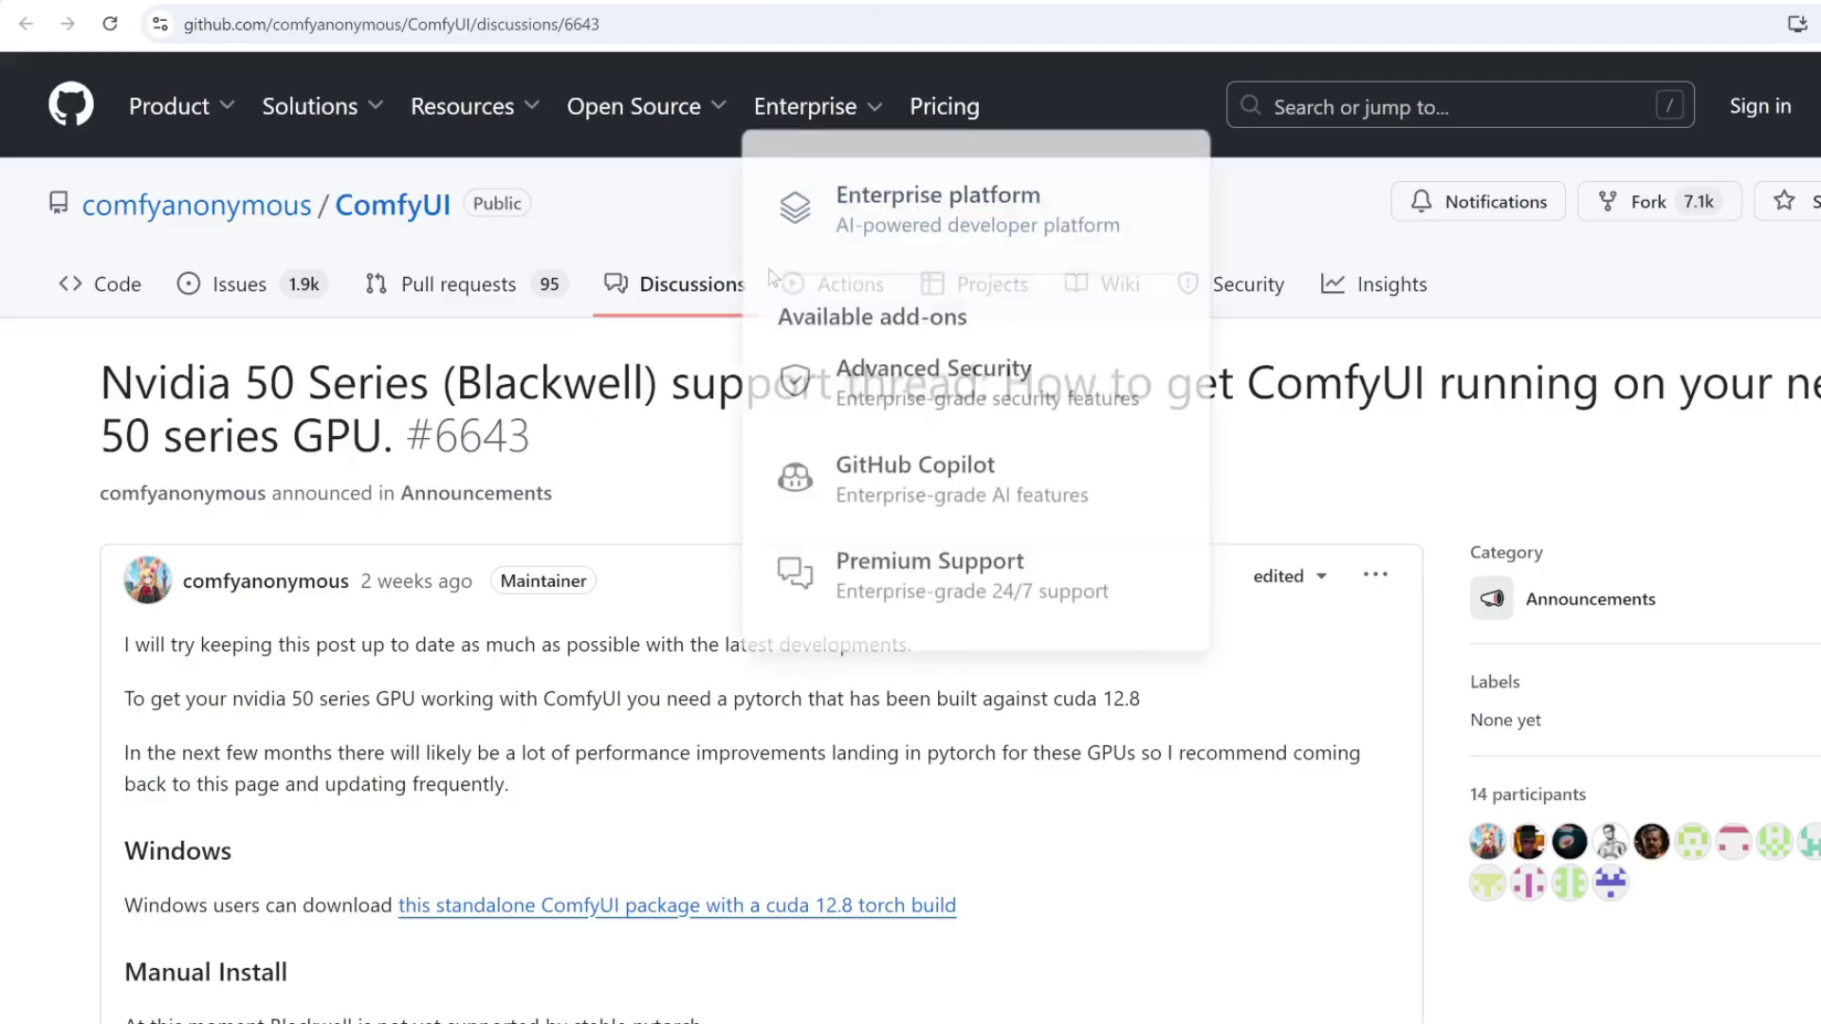
Scroll discussion #6643 down to the Windows cu128 standalone package and Manual Install sections.
{"action": "scroll", "coordinate": [541, 580], "scroll_direction": "down", "scroll_amount": 1}
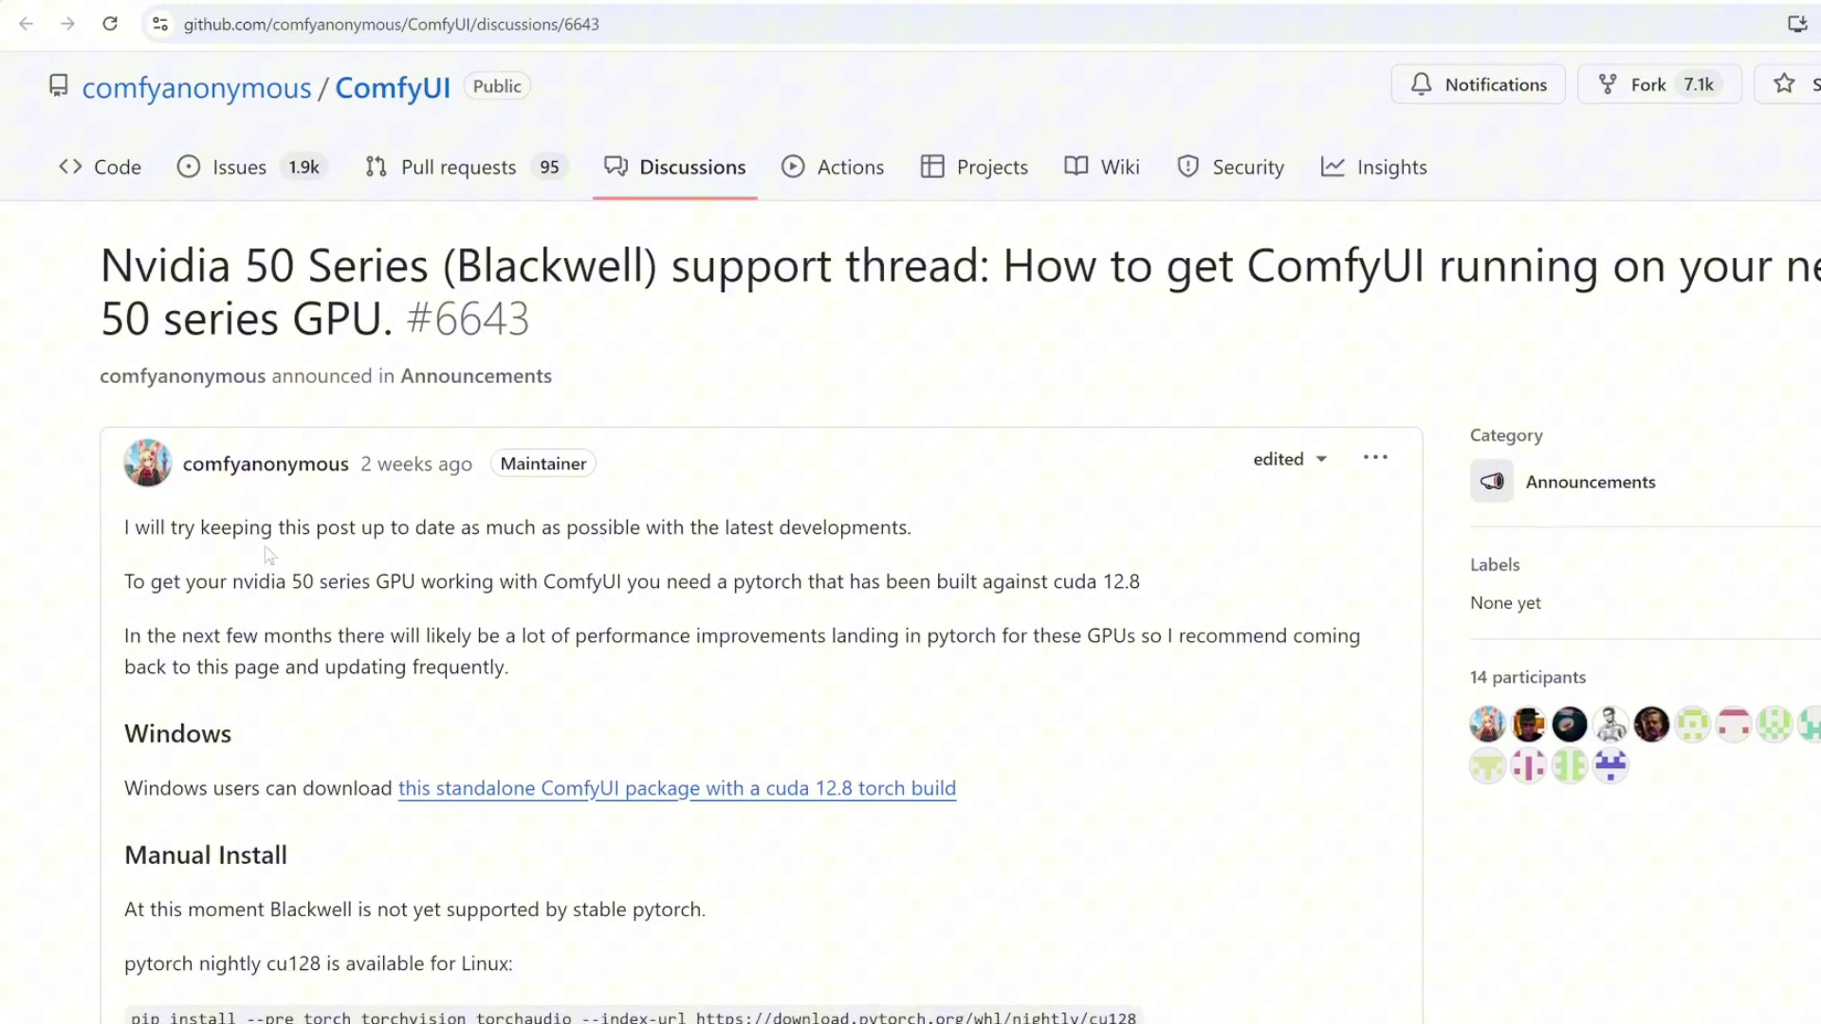
{"action": "scroll", "coordinate": [813, 709], "scroll_direction": "down", "scroll_amount": 1}
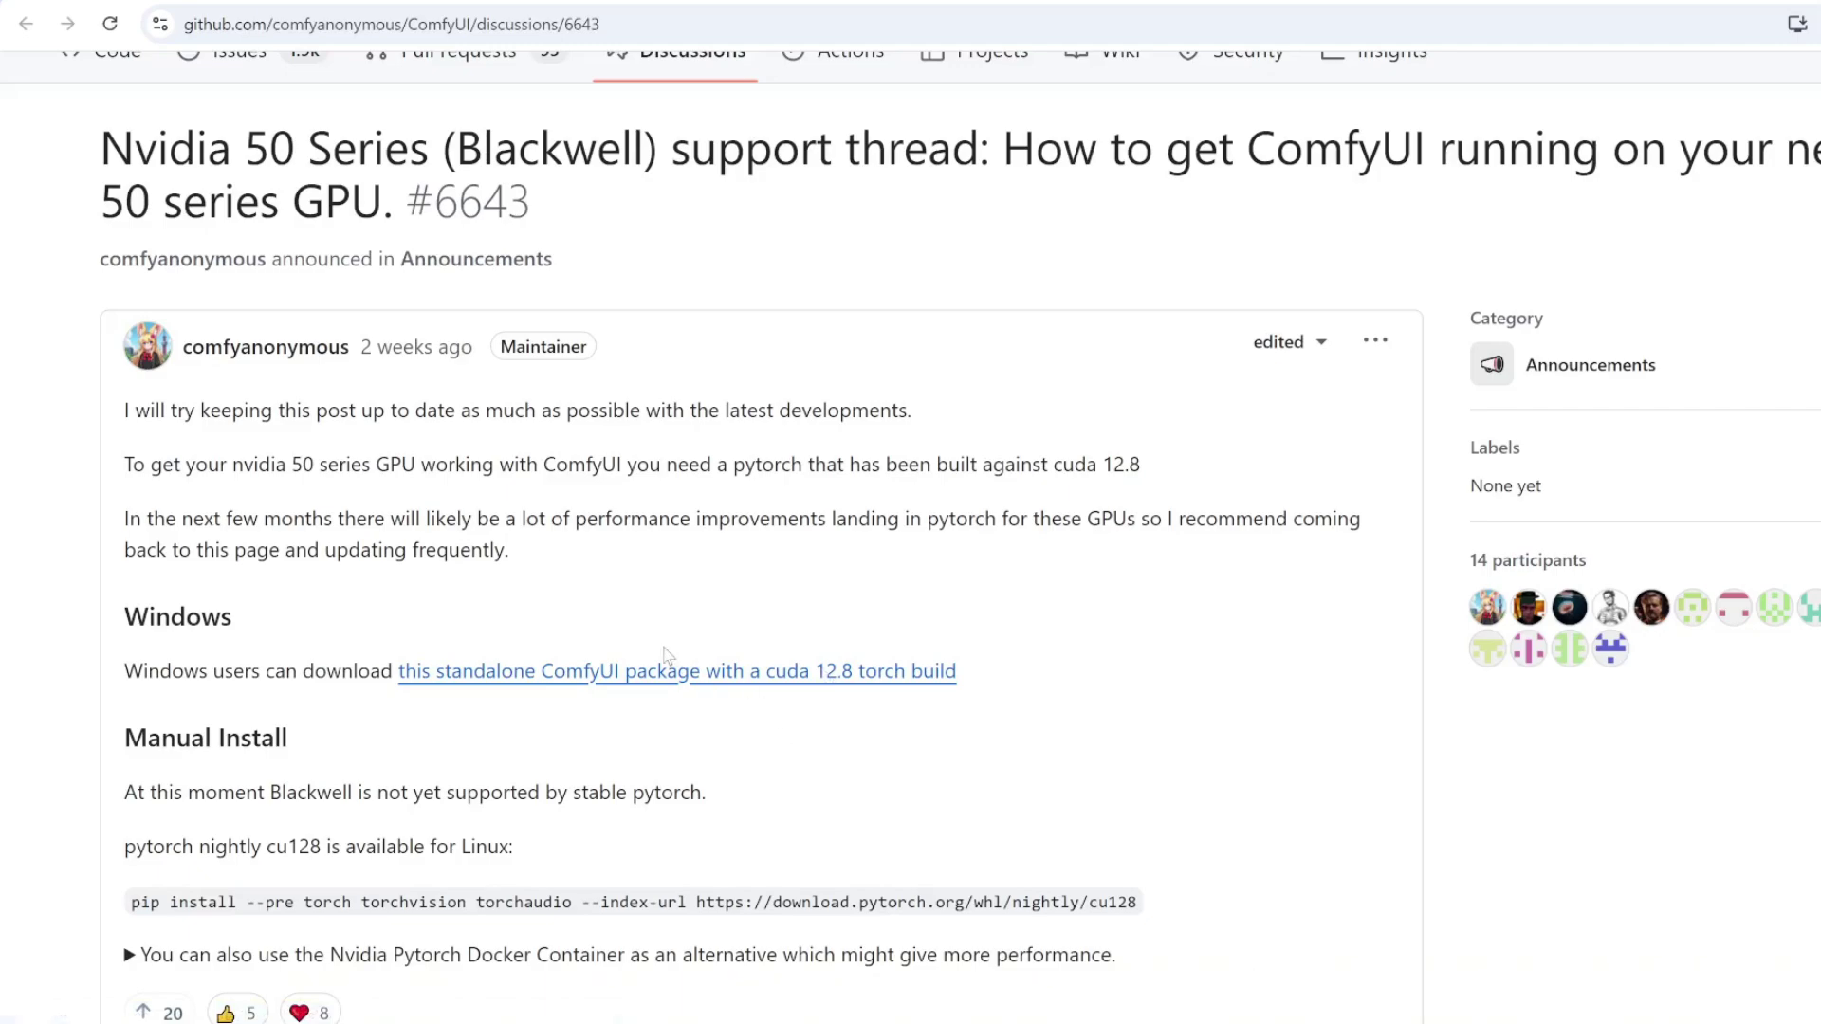
Close the extra Explorer window and bring the ComfyUI_5090 folder window forward.
{"action": "mouse_move", "coordinate": [539, 1022]}
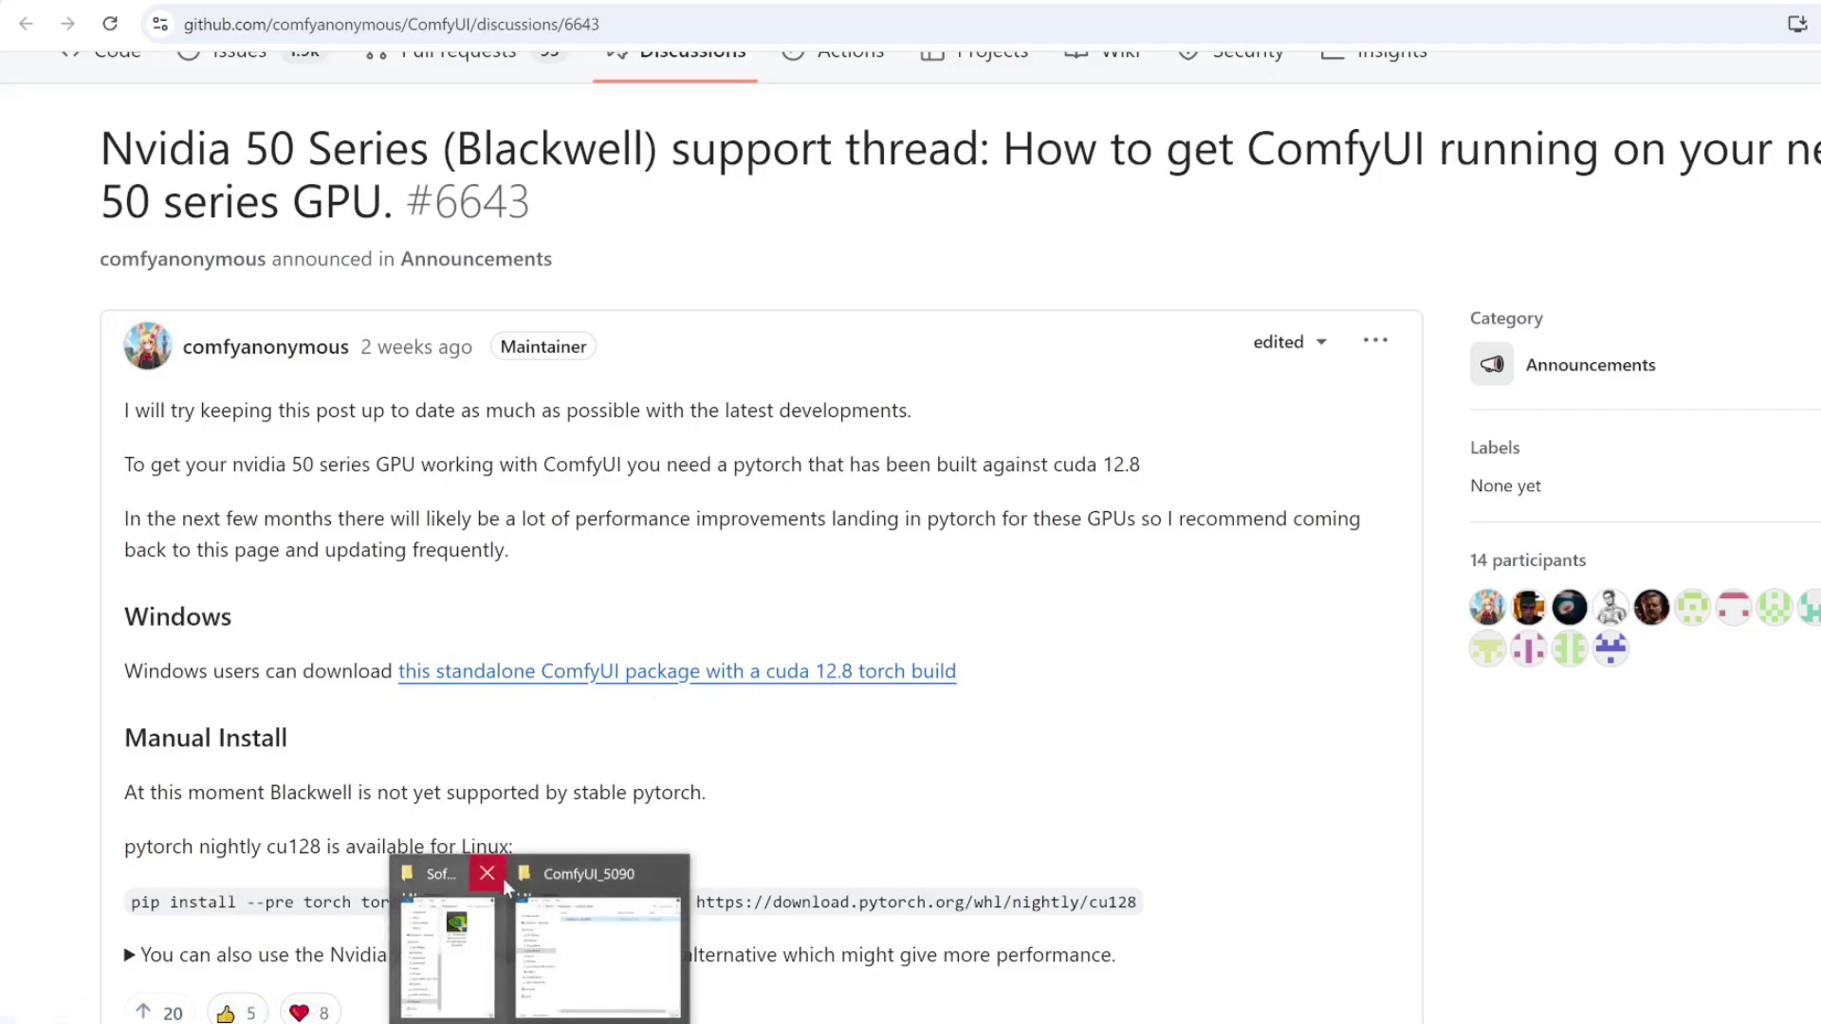
{"action": "left_click", "coordinate": [487, 874]}
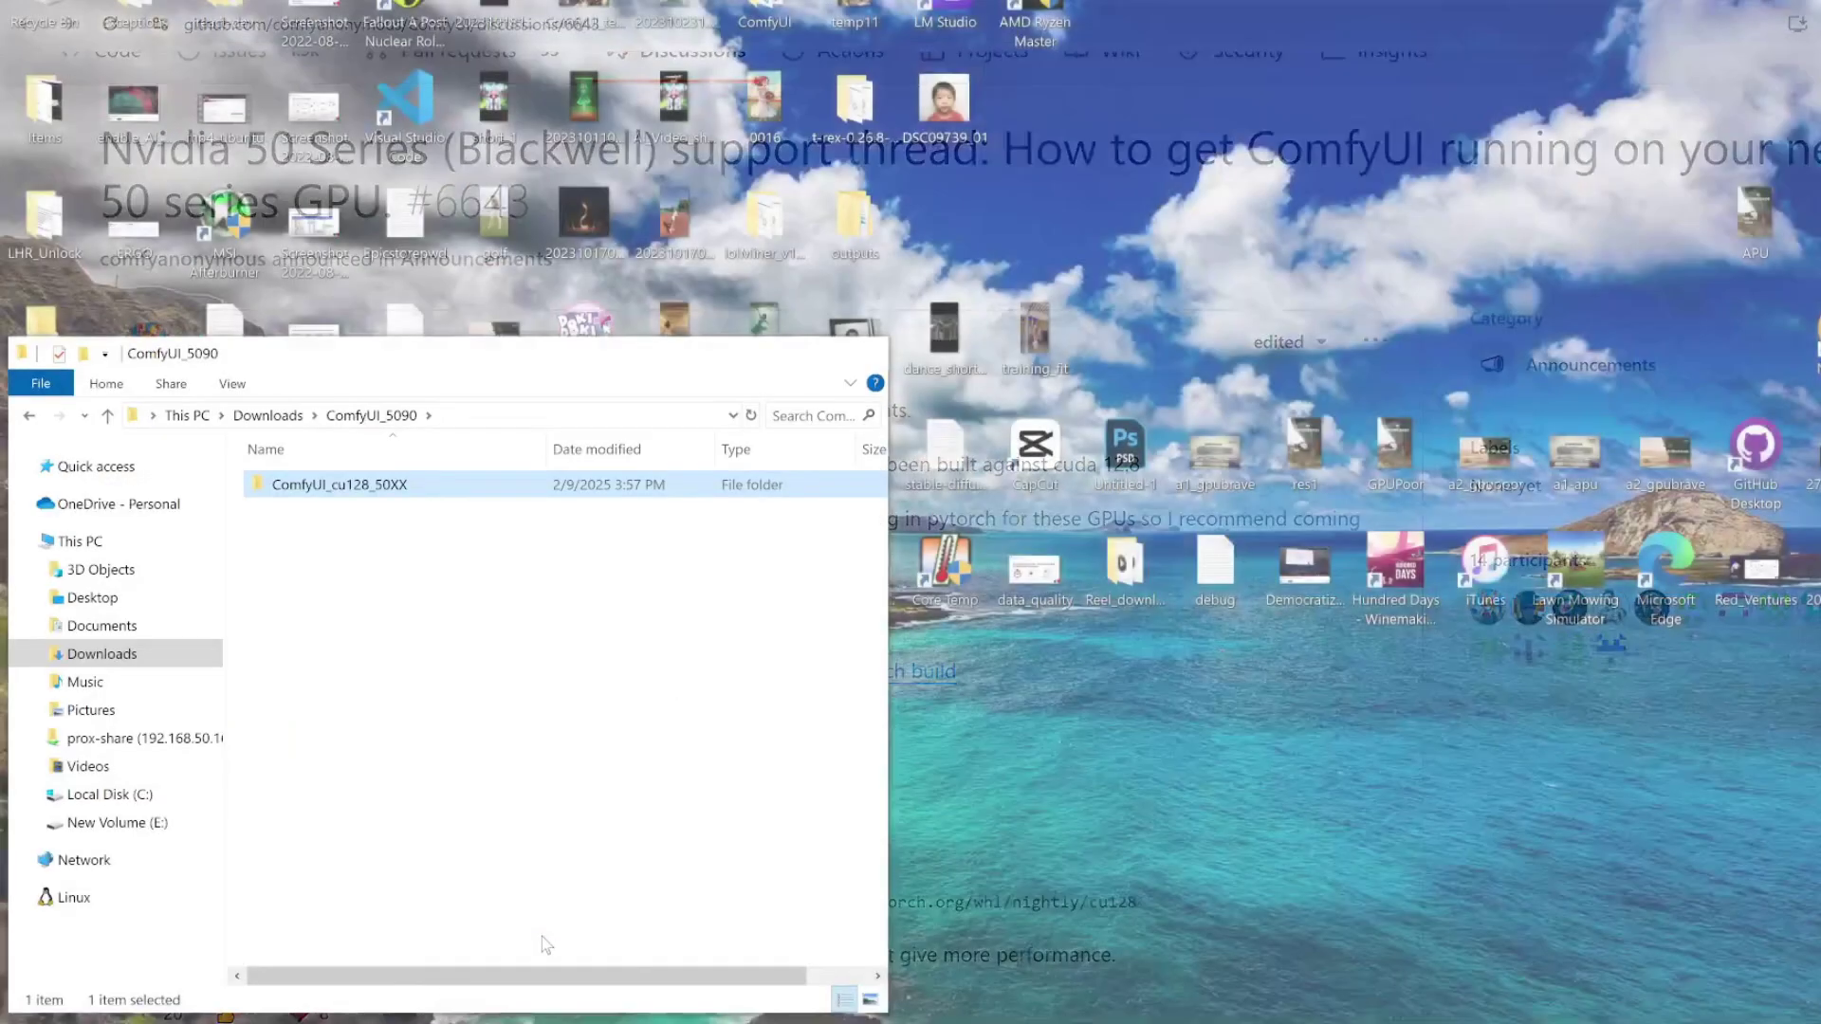
{"action": "left_click", "coordinate": [543, 939]}
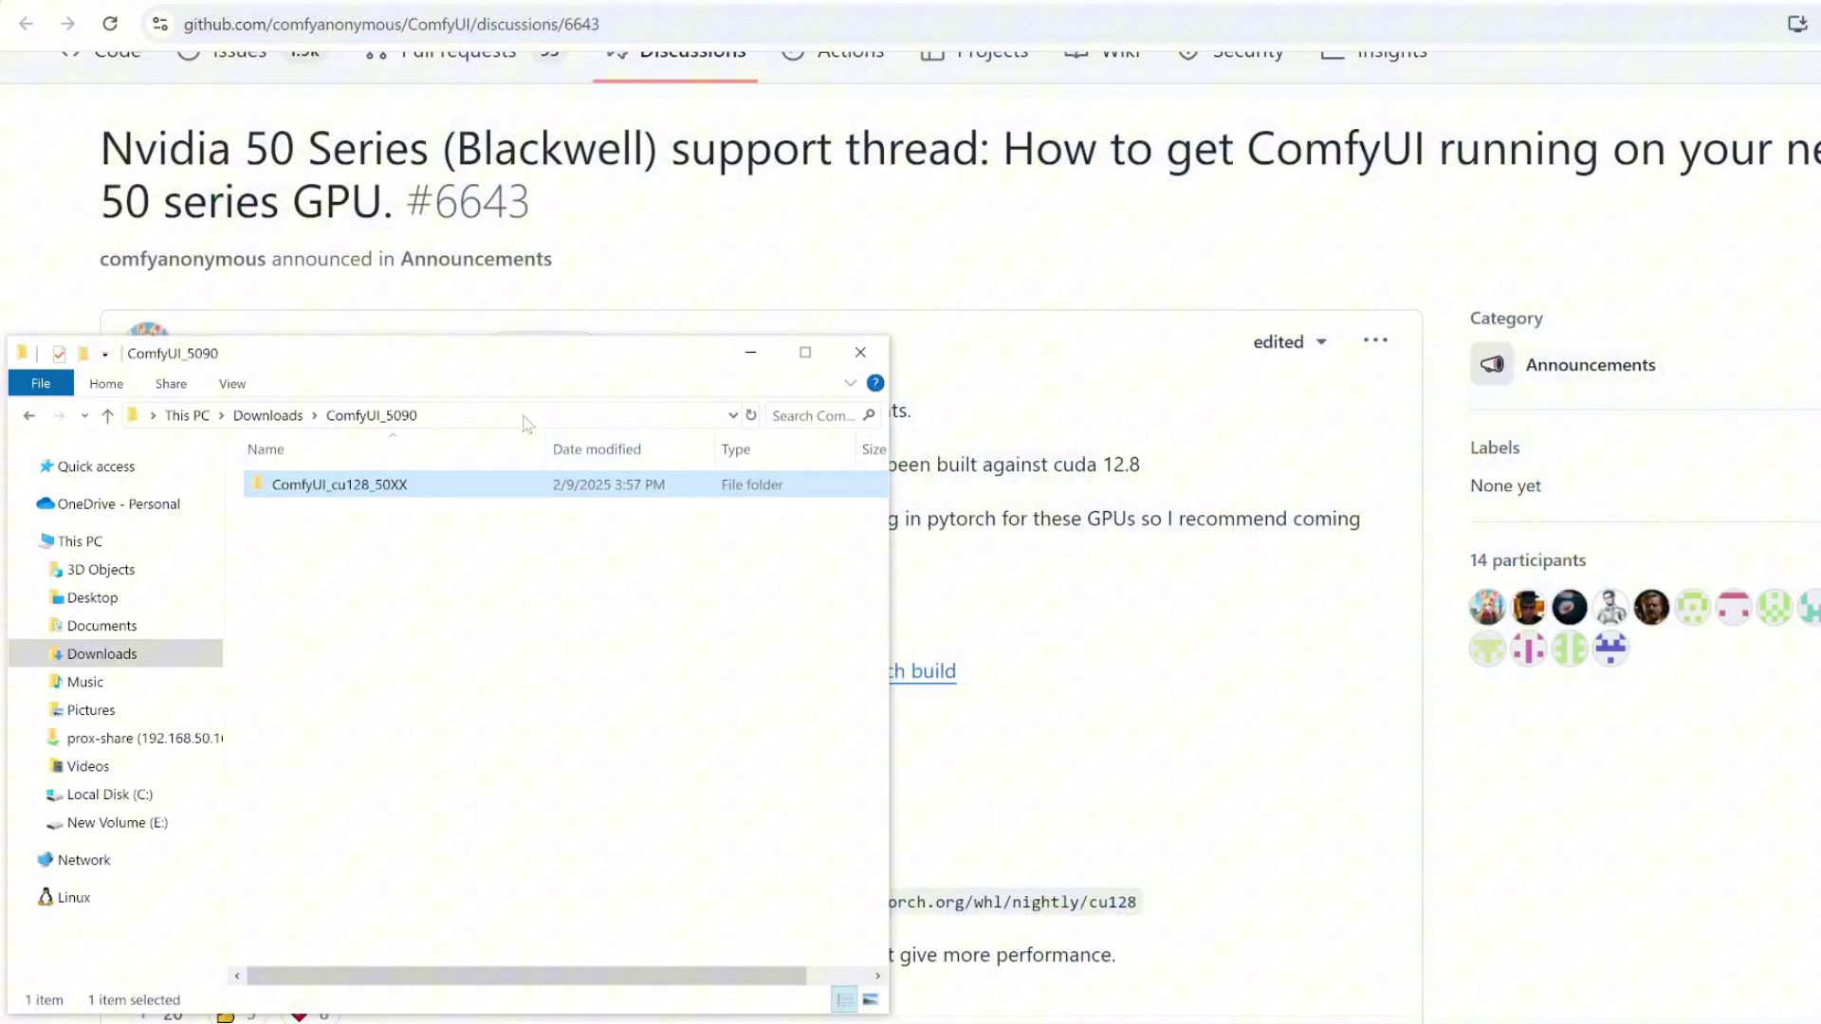
{"action": "left_click_drag", "start_coordinate": [510, 357], "coordinate": [519, 187]}
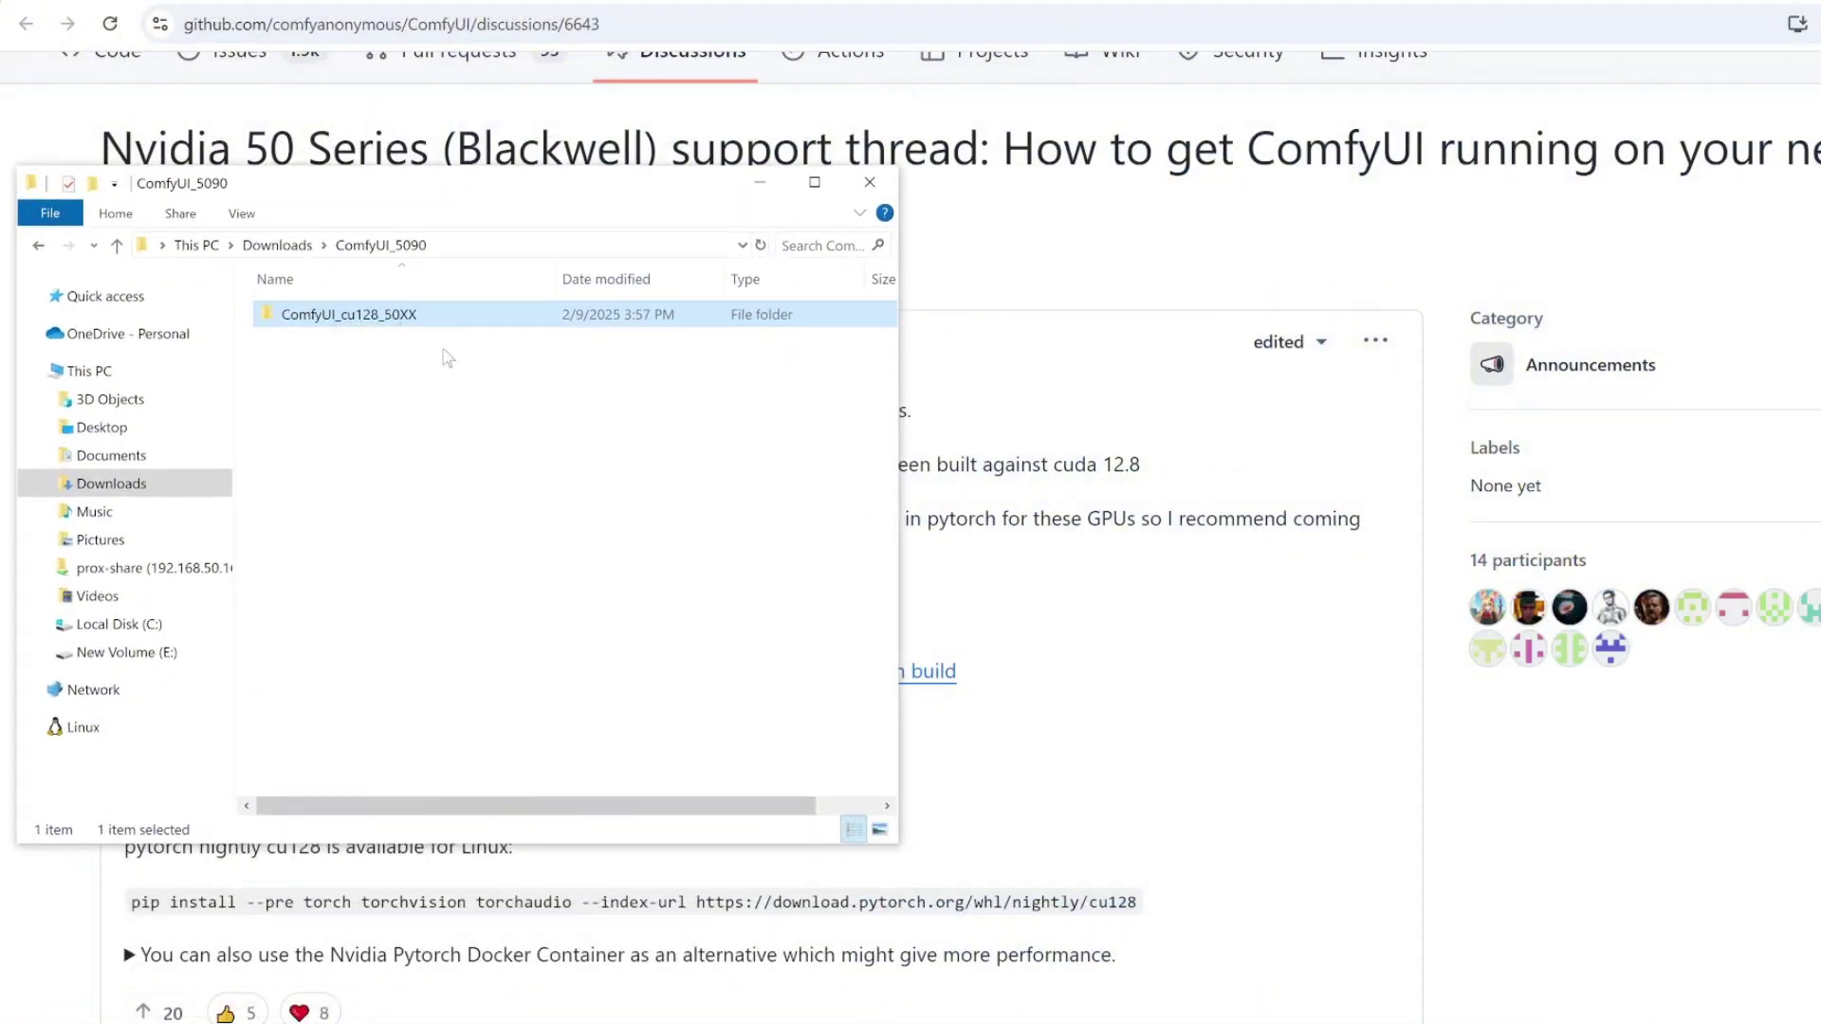
Open ComfyUI_cu128_50XX > ComfyUI > models in File Explorer.
{"action": "mouse_move", "coordinate": [371, 328]}
{"action": "mouse_move", "coordinate": [439, 330]}
{"action": "double_click", "coordinate": [433, 322]}
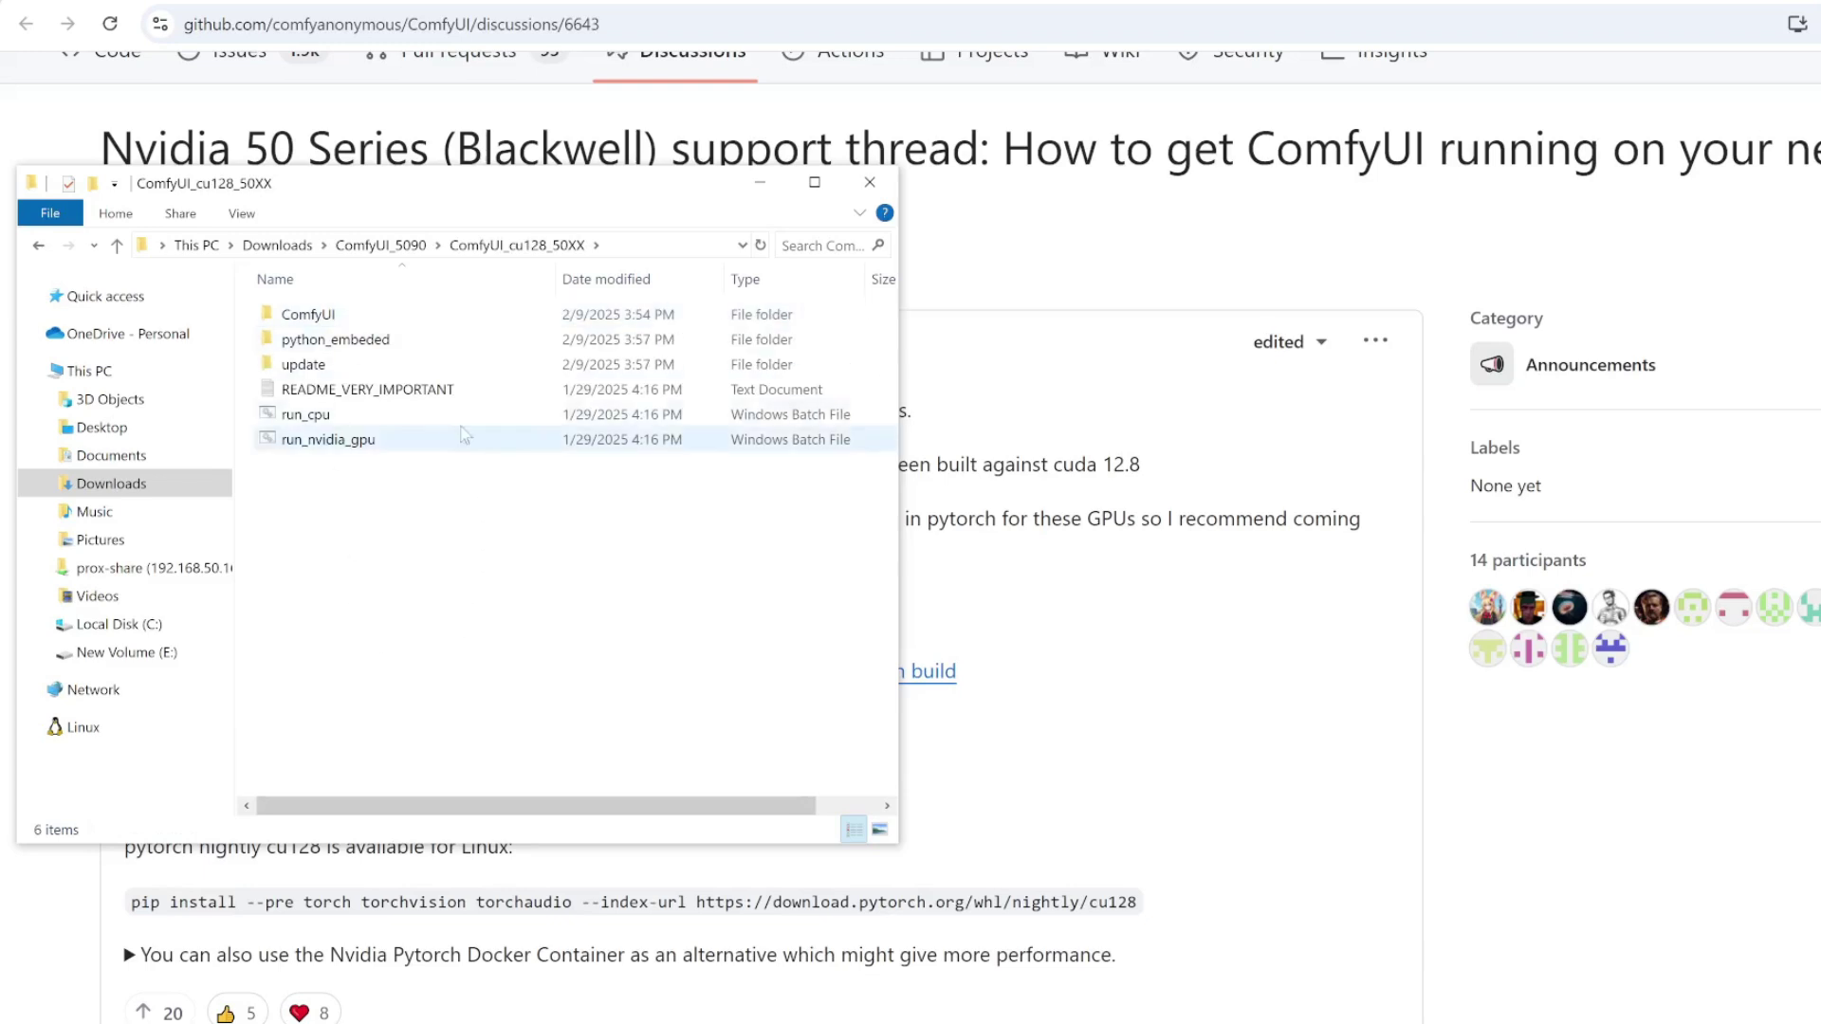
{"action": "double_click", "coordinate": [361, 316]}
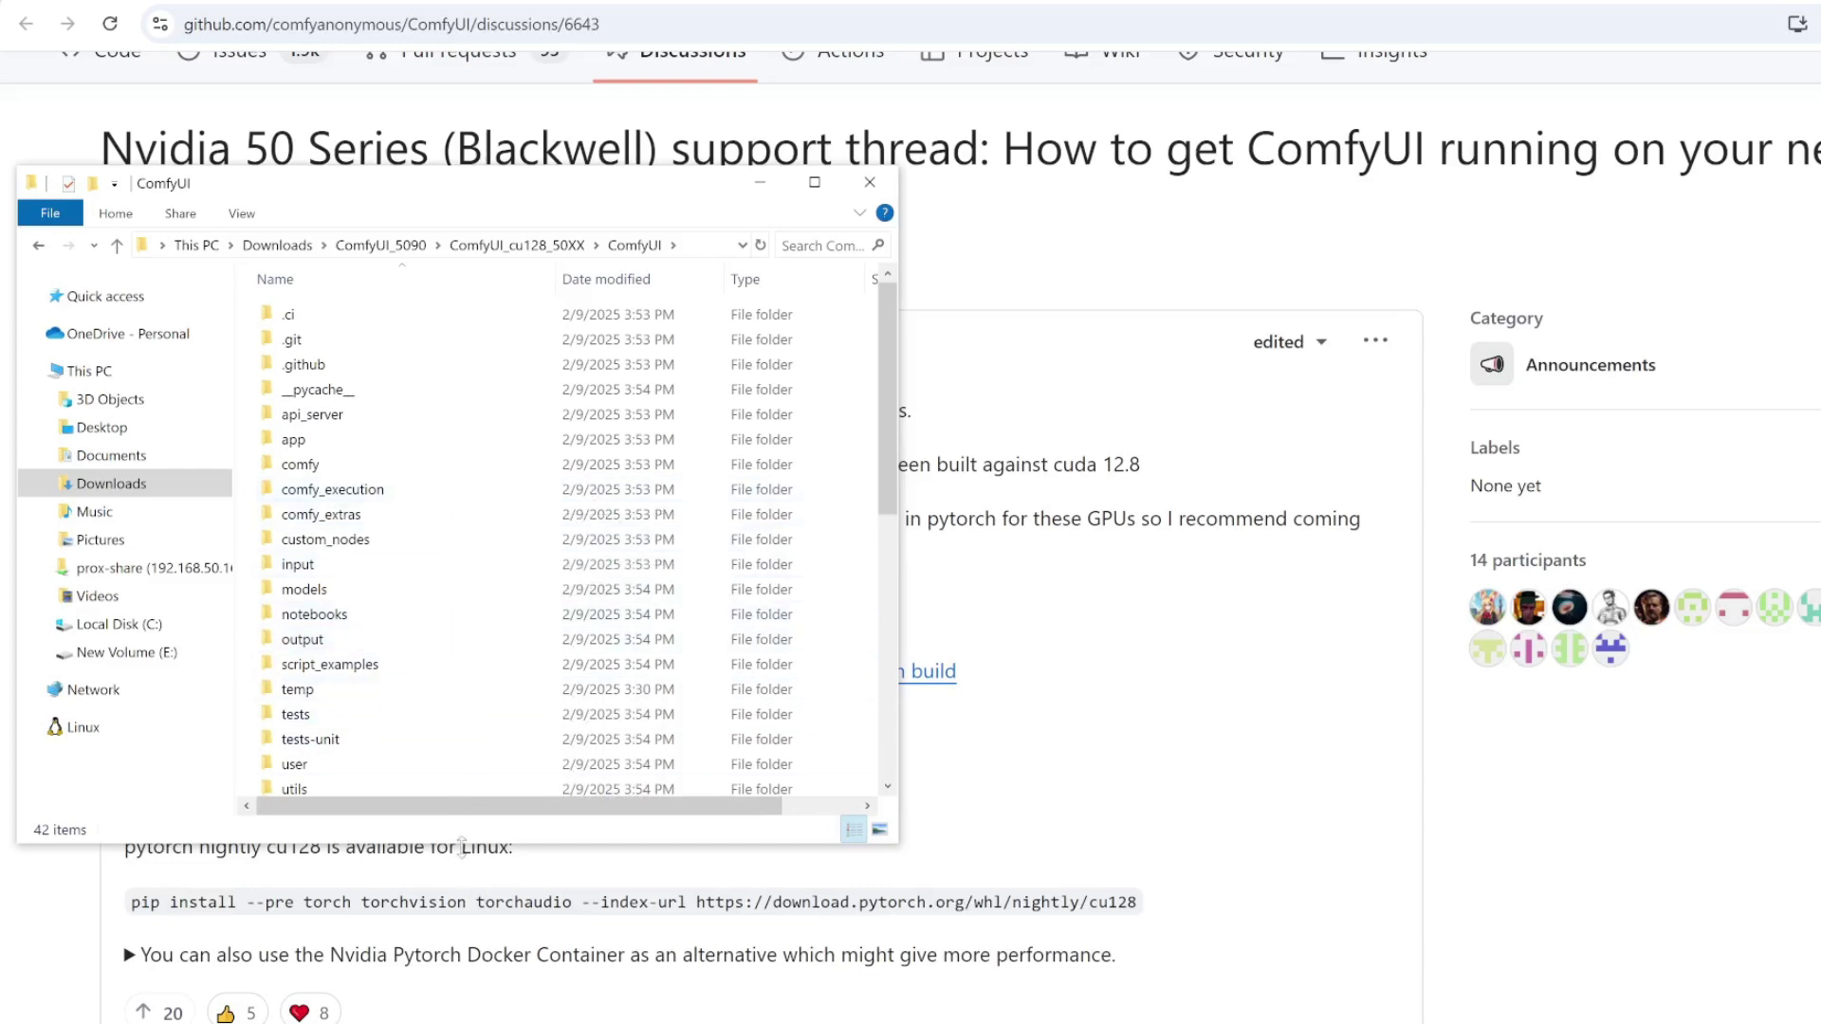
{"action": "left_click_drag", "start_coordinate": [462, 842], "coordinate": [462, 1023]}
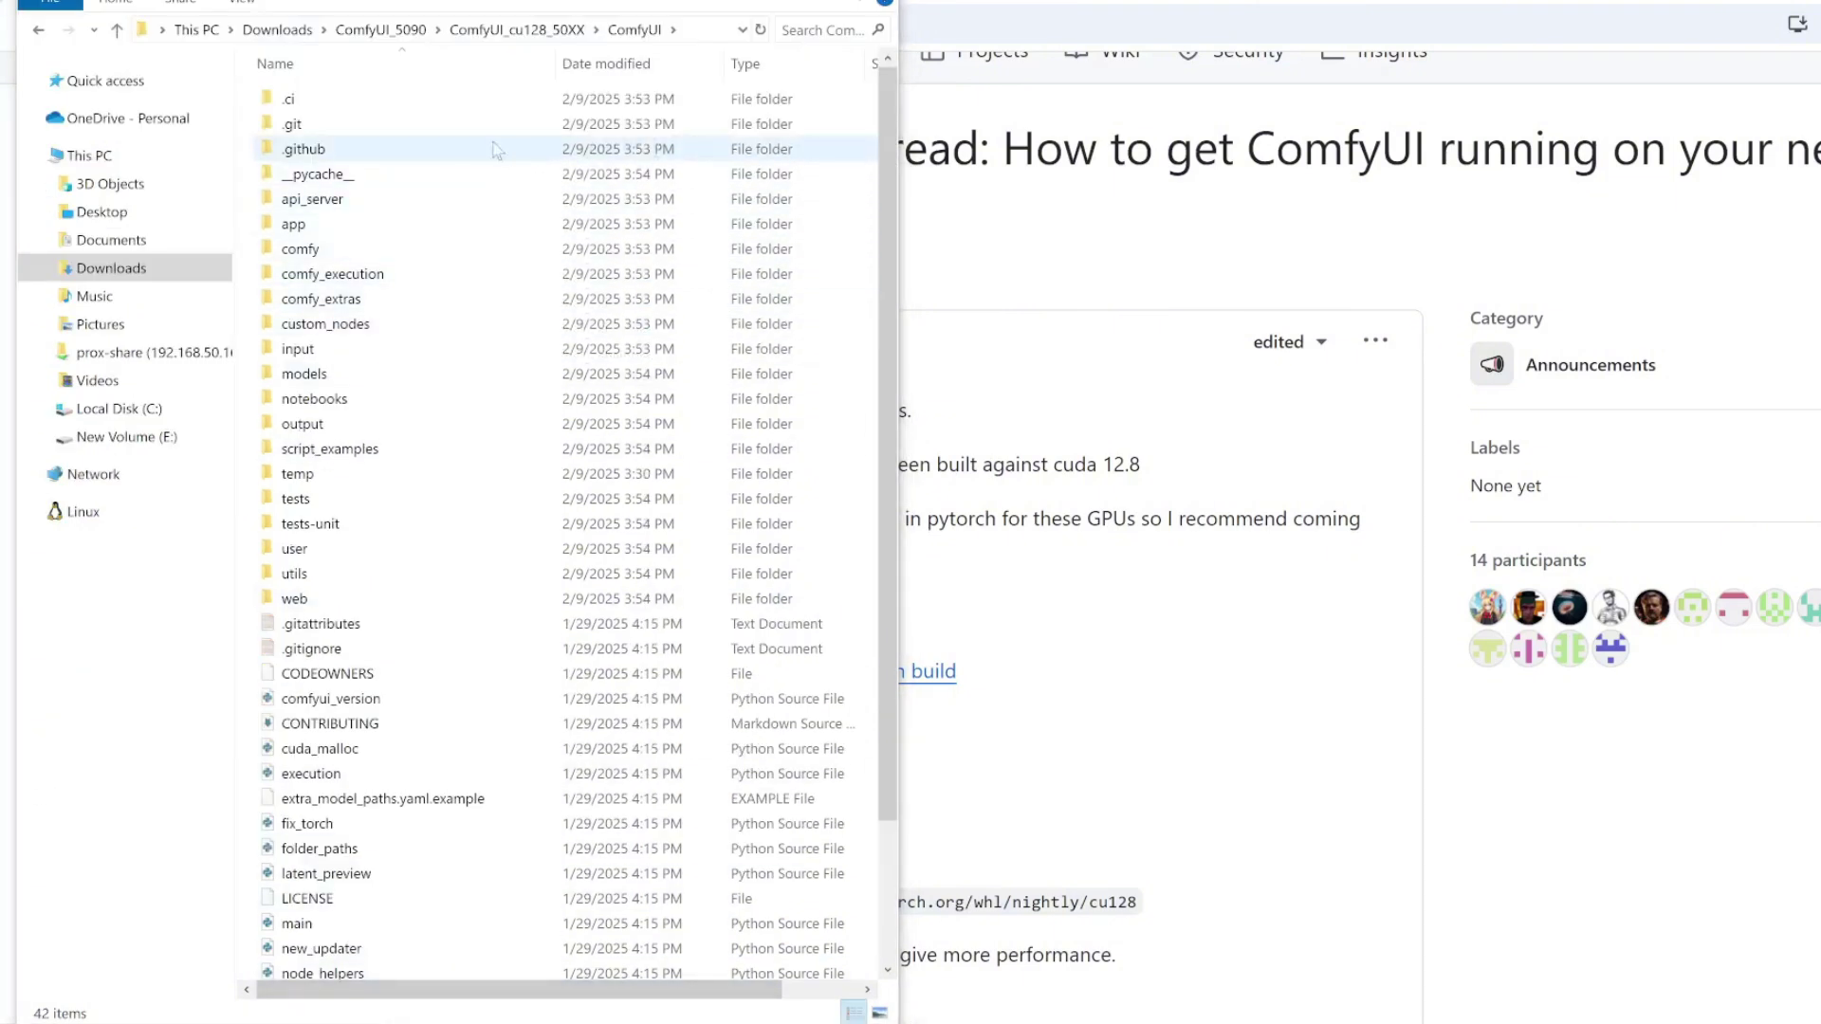
{"action": "left_click", "coordinate": [350, 376]}
{"action": "double_click", "coordinate": [350, 376]}
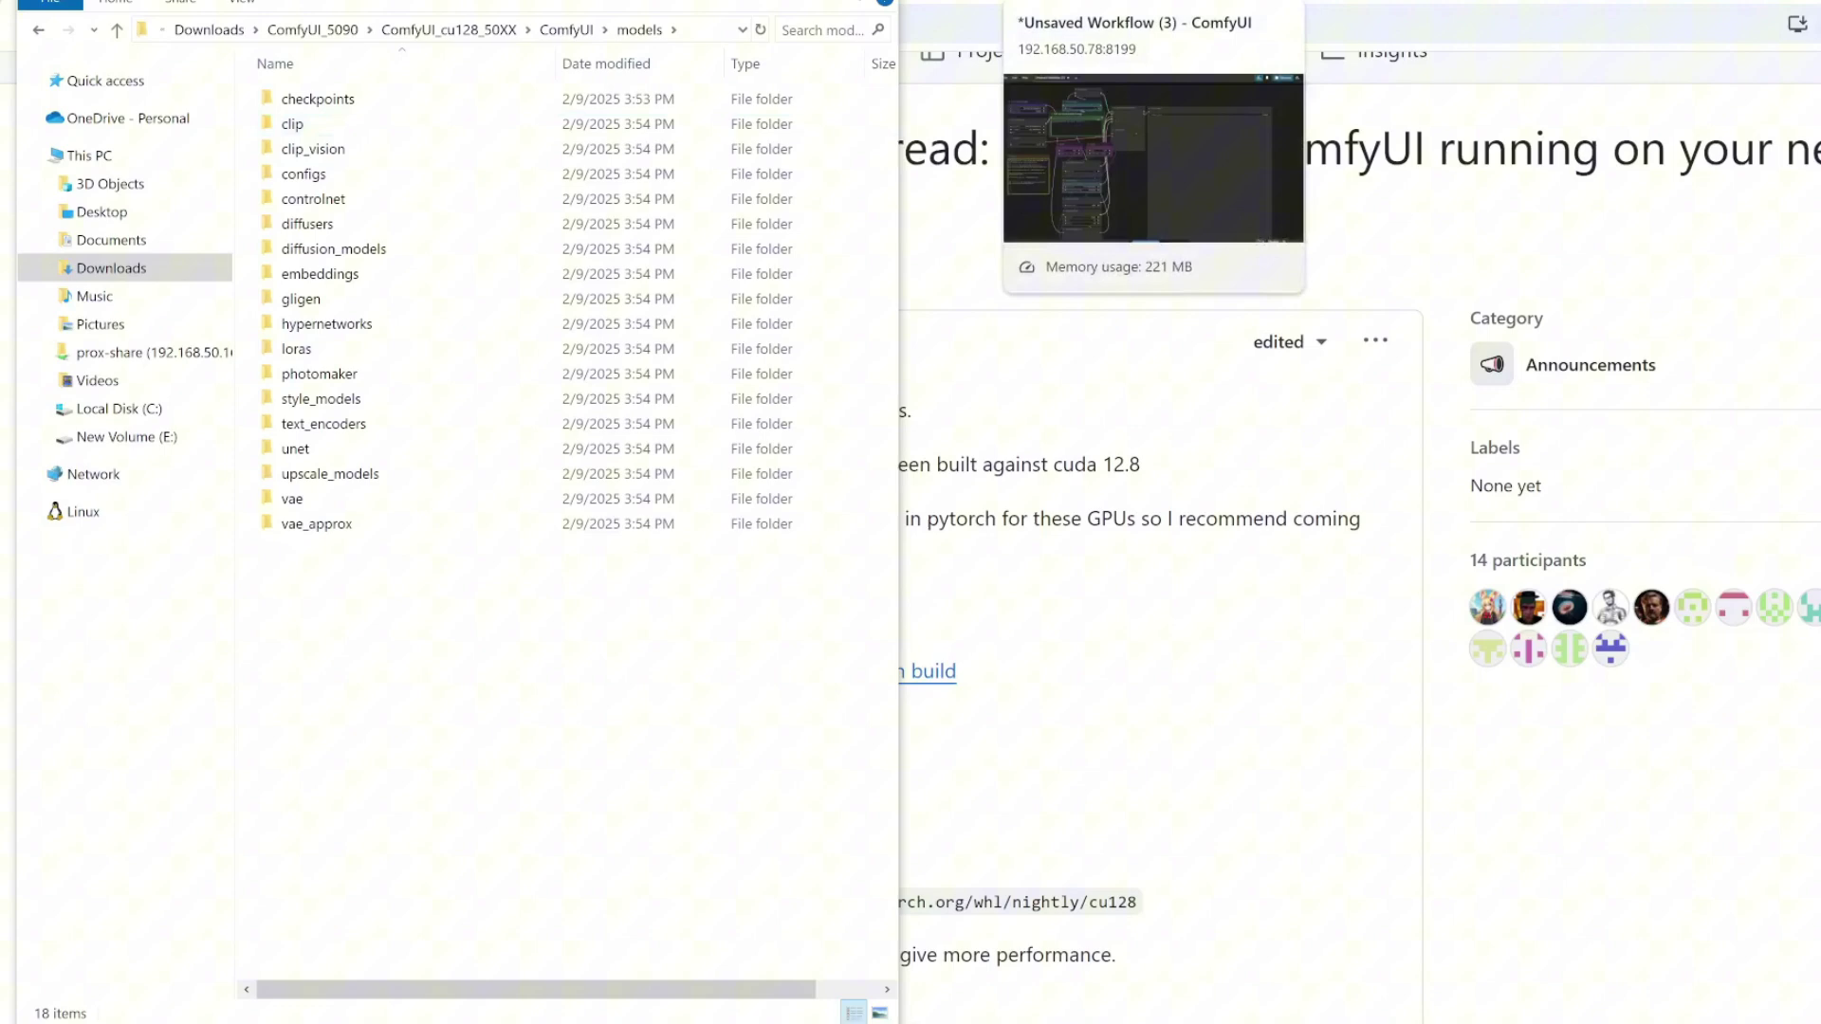
Scroll Flux Examples to the Flux Dev section placing flux1-dev.safetensors in models/diffusion_models.
{"action": "left_click", "coordinate": [1327, 2]}
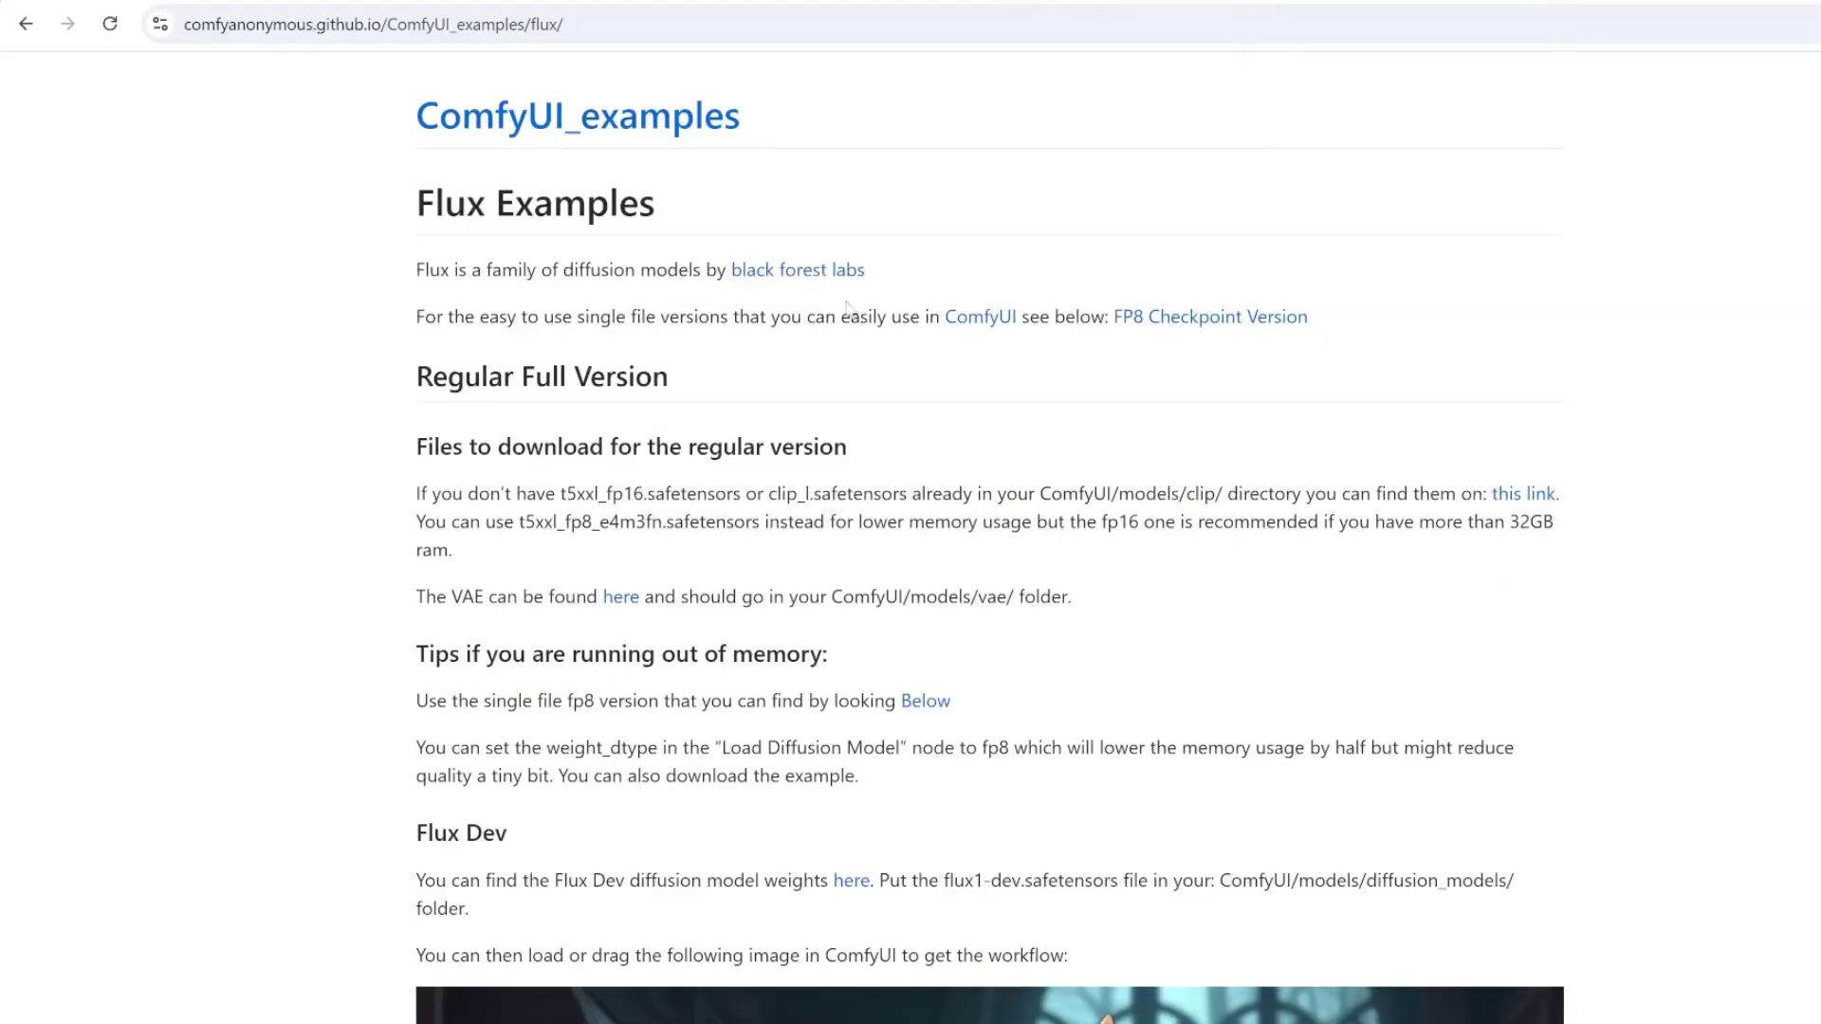
{"action": "scroll", "coordinate": [589, 653], "scroll_direction": "down", "scroll_amount": 3}
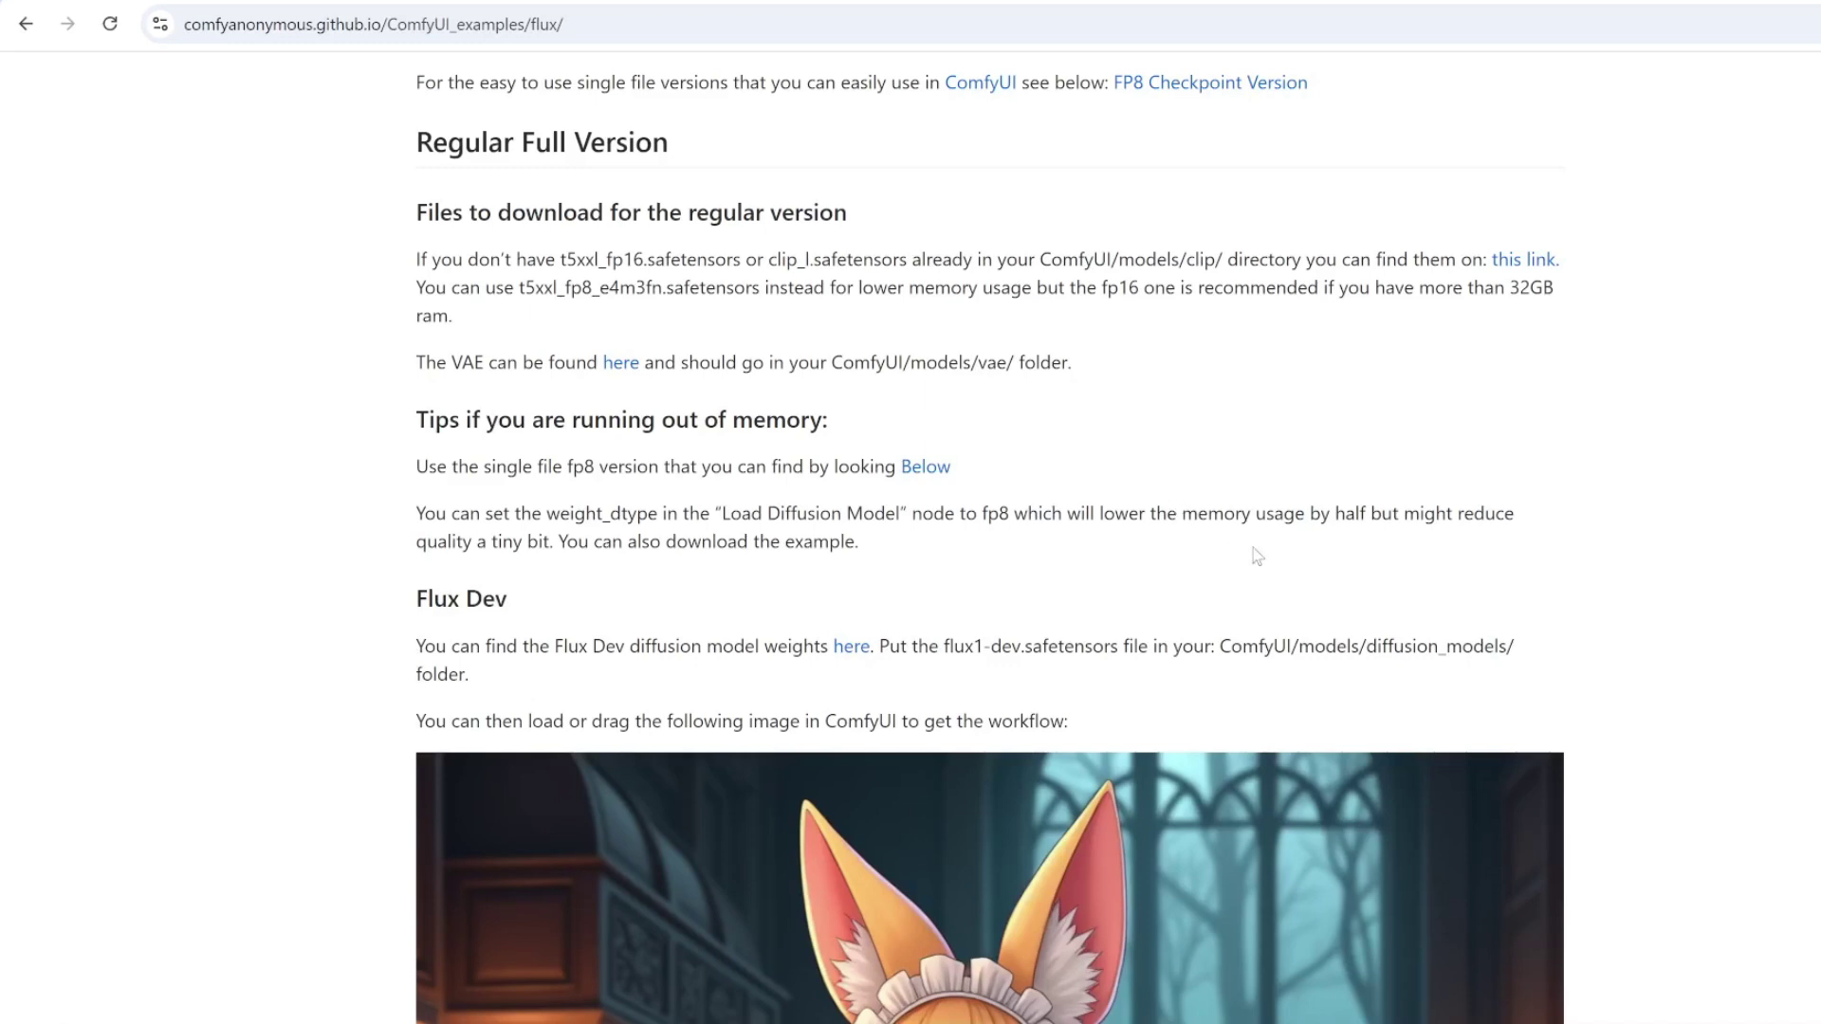
{"action": "scroll", "coordinate": [1320, 507], "scroll_direction": "down", "scroll_amount": 1}
{"action": "scroll", "coordinate": [1319, 507], "scroll_direction": "down", "scroll_amount": 2}
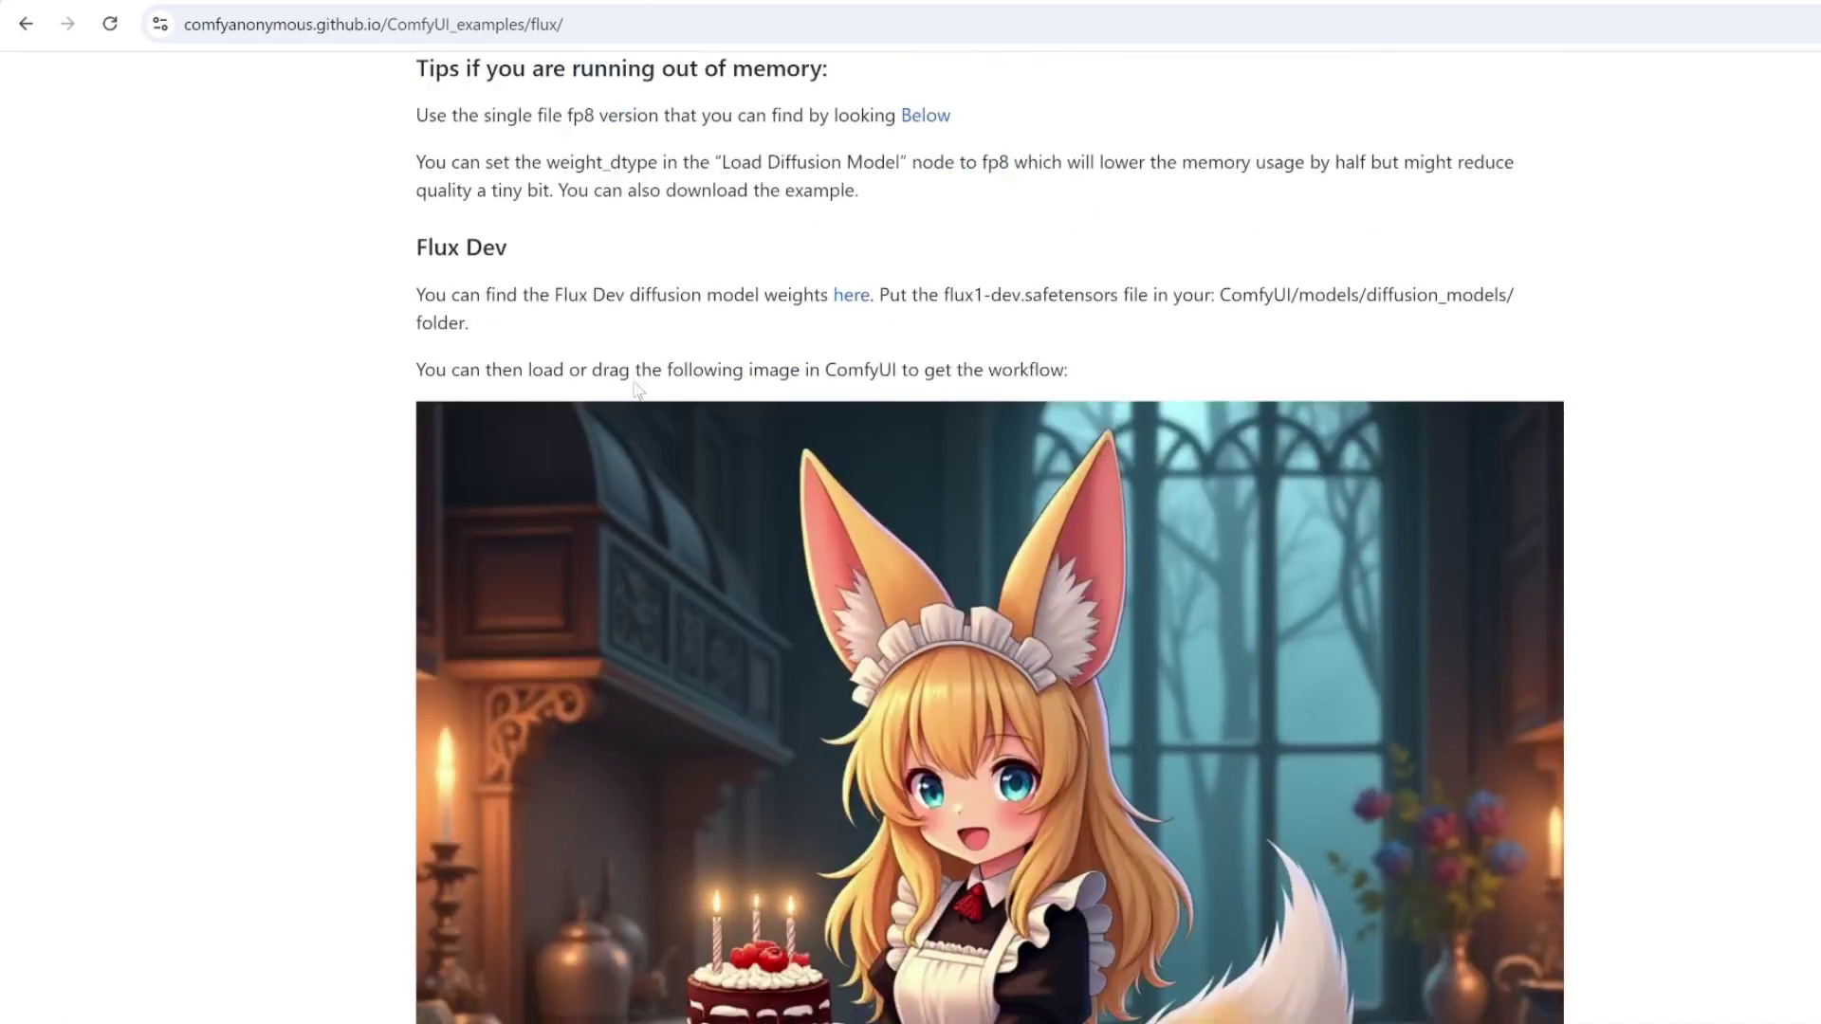
{"action": "scroll", "coordinate": [459, 586], "scroll_direction": "down", "scroll_amount": 1}
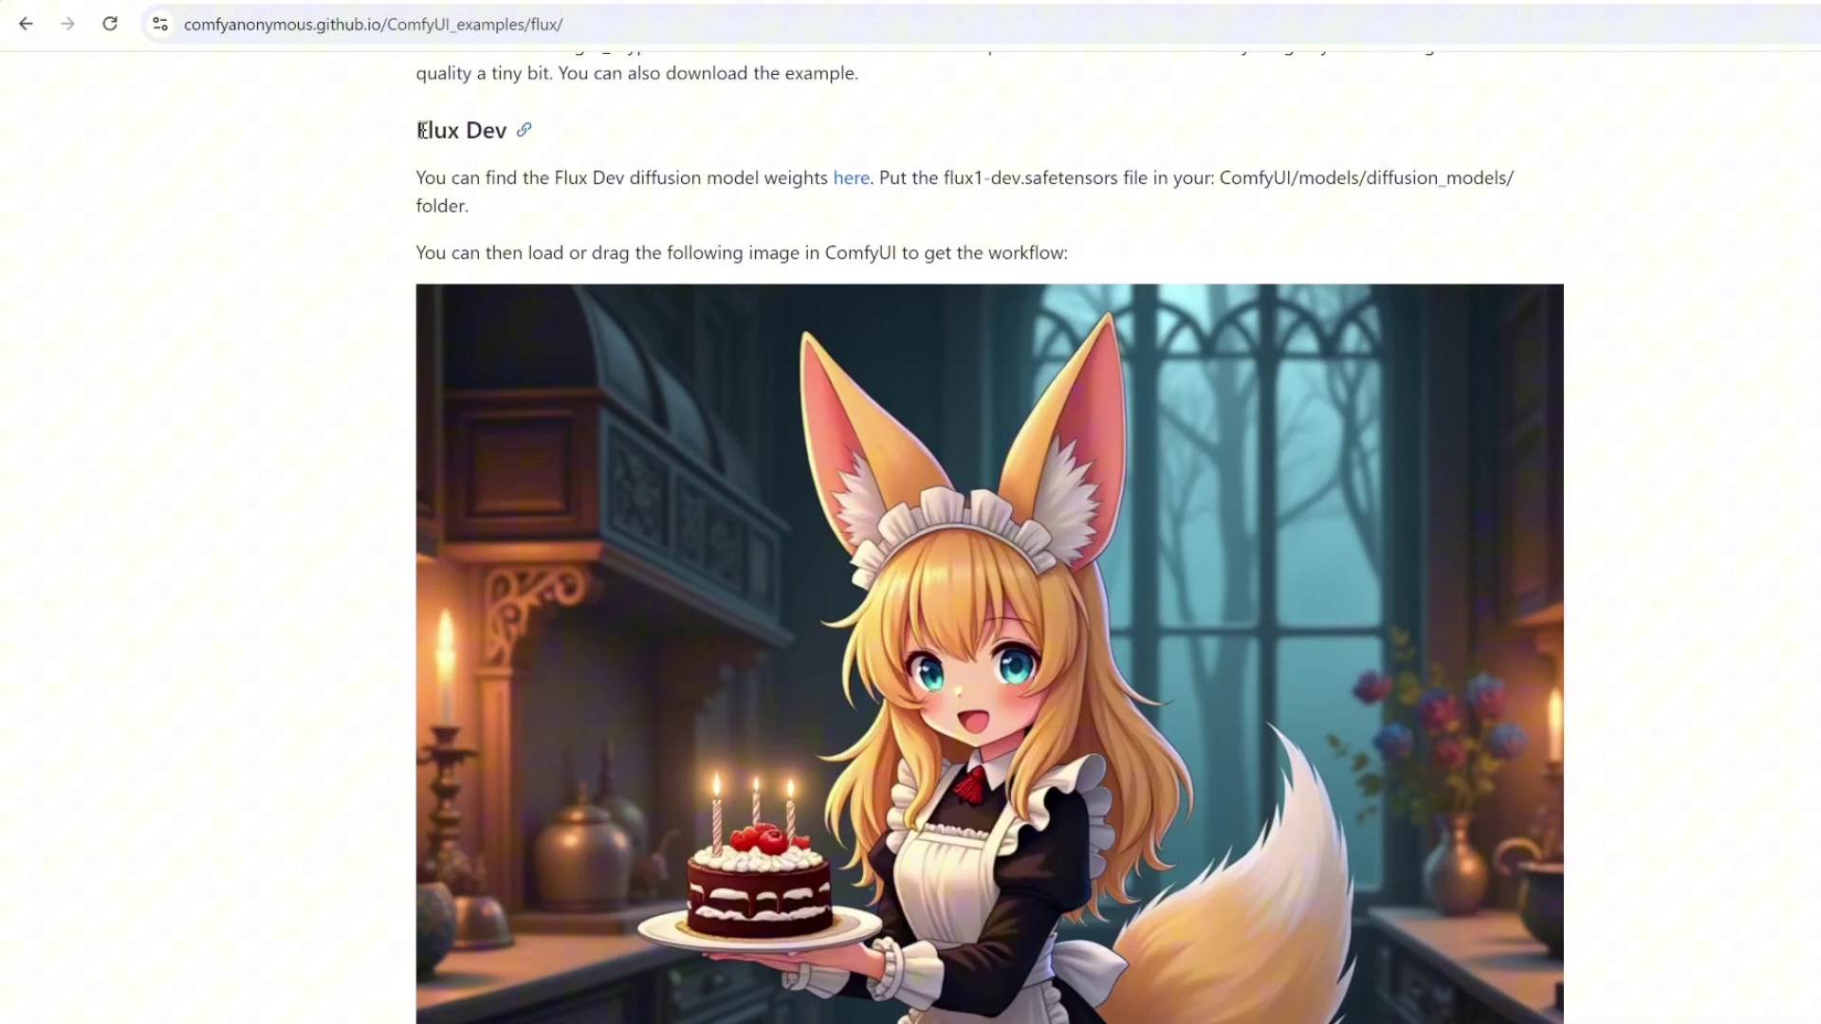
{"action": "left_click_drag", "start_coordinate": [417, 130], "coordinate": [520, 129]}
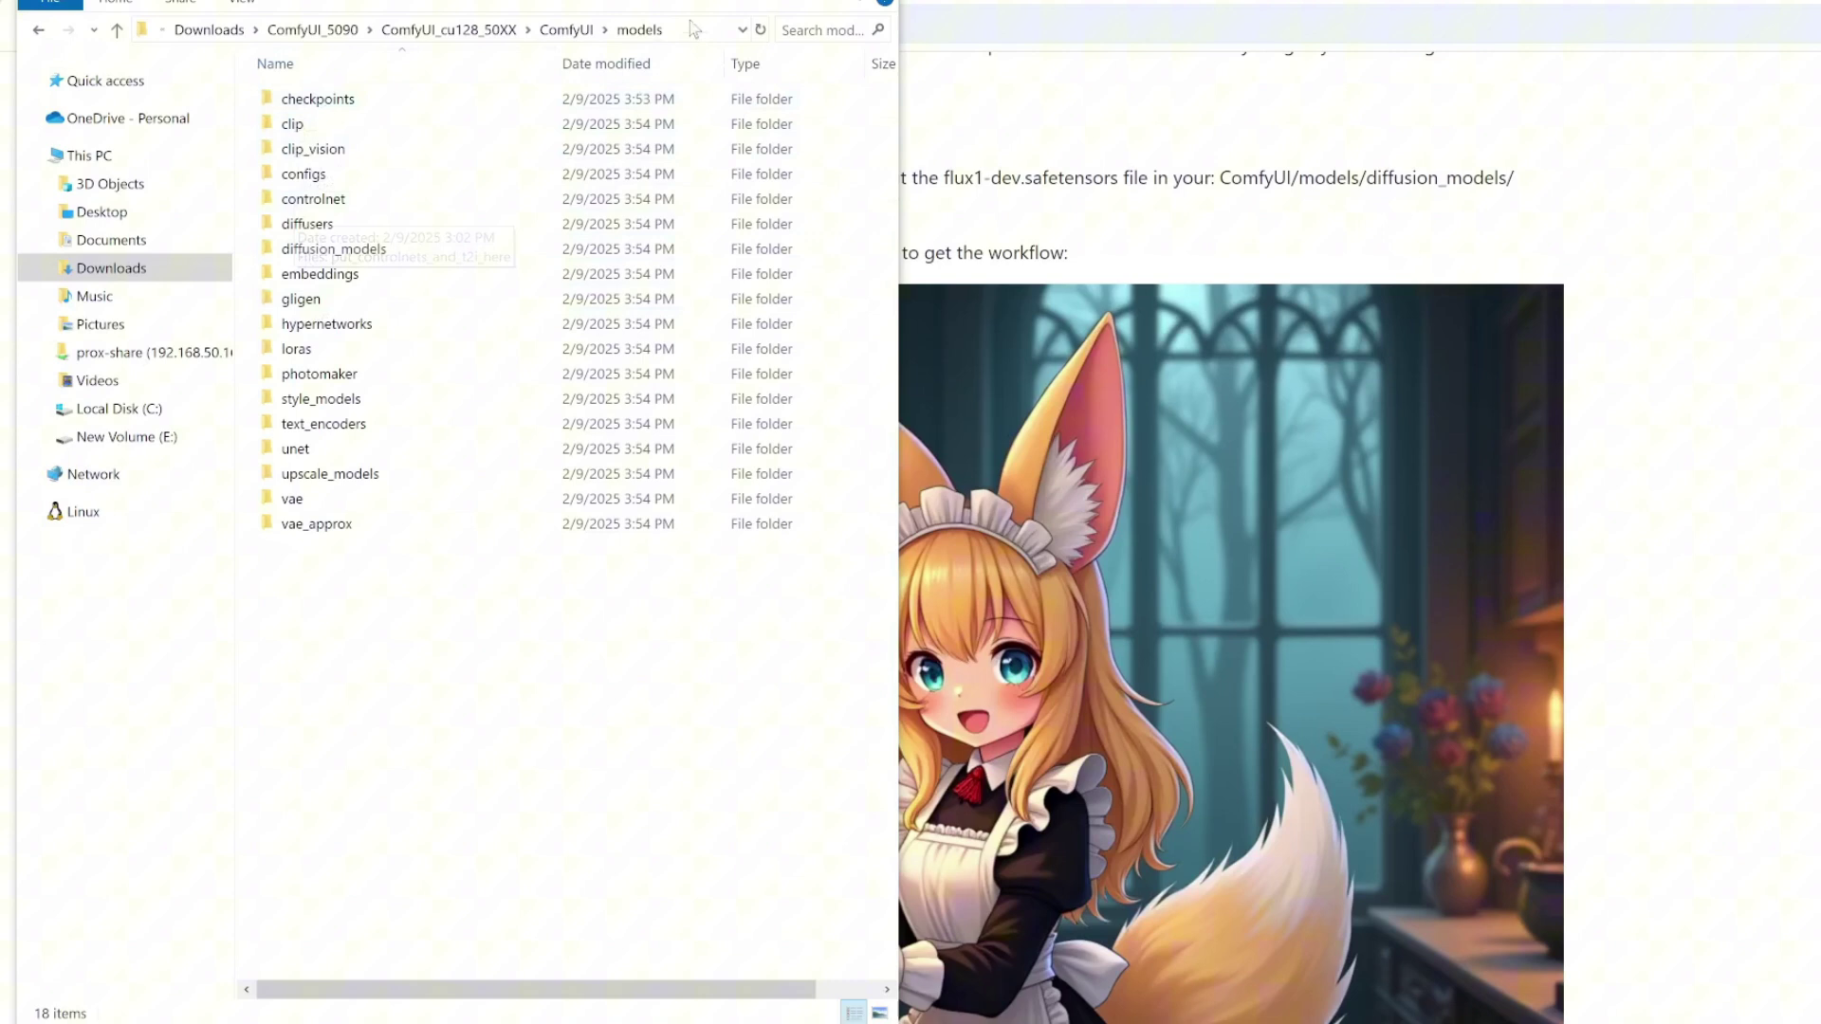
Check the sizes of ae.safetensors in vae and of clip_l and t5xxl_fp16 in clip.
{"action": "double_click", "coordinate": [327, 500]}
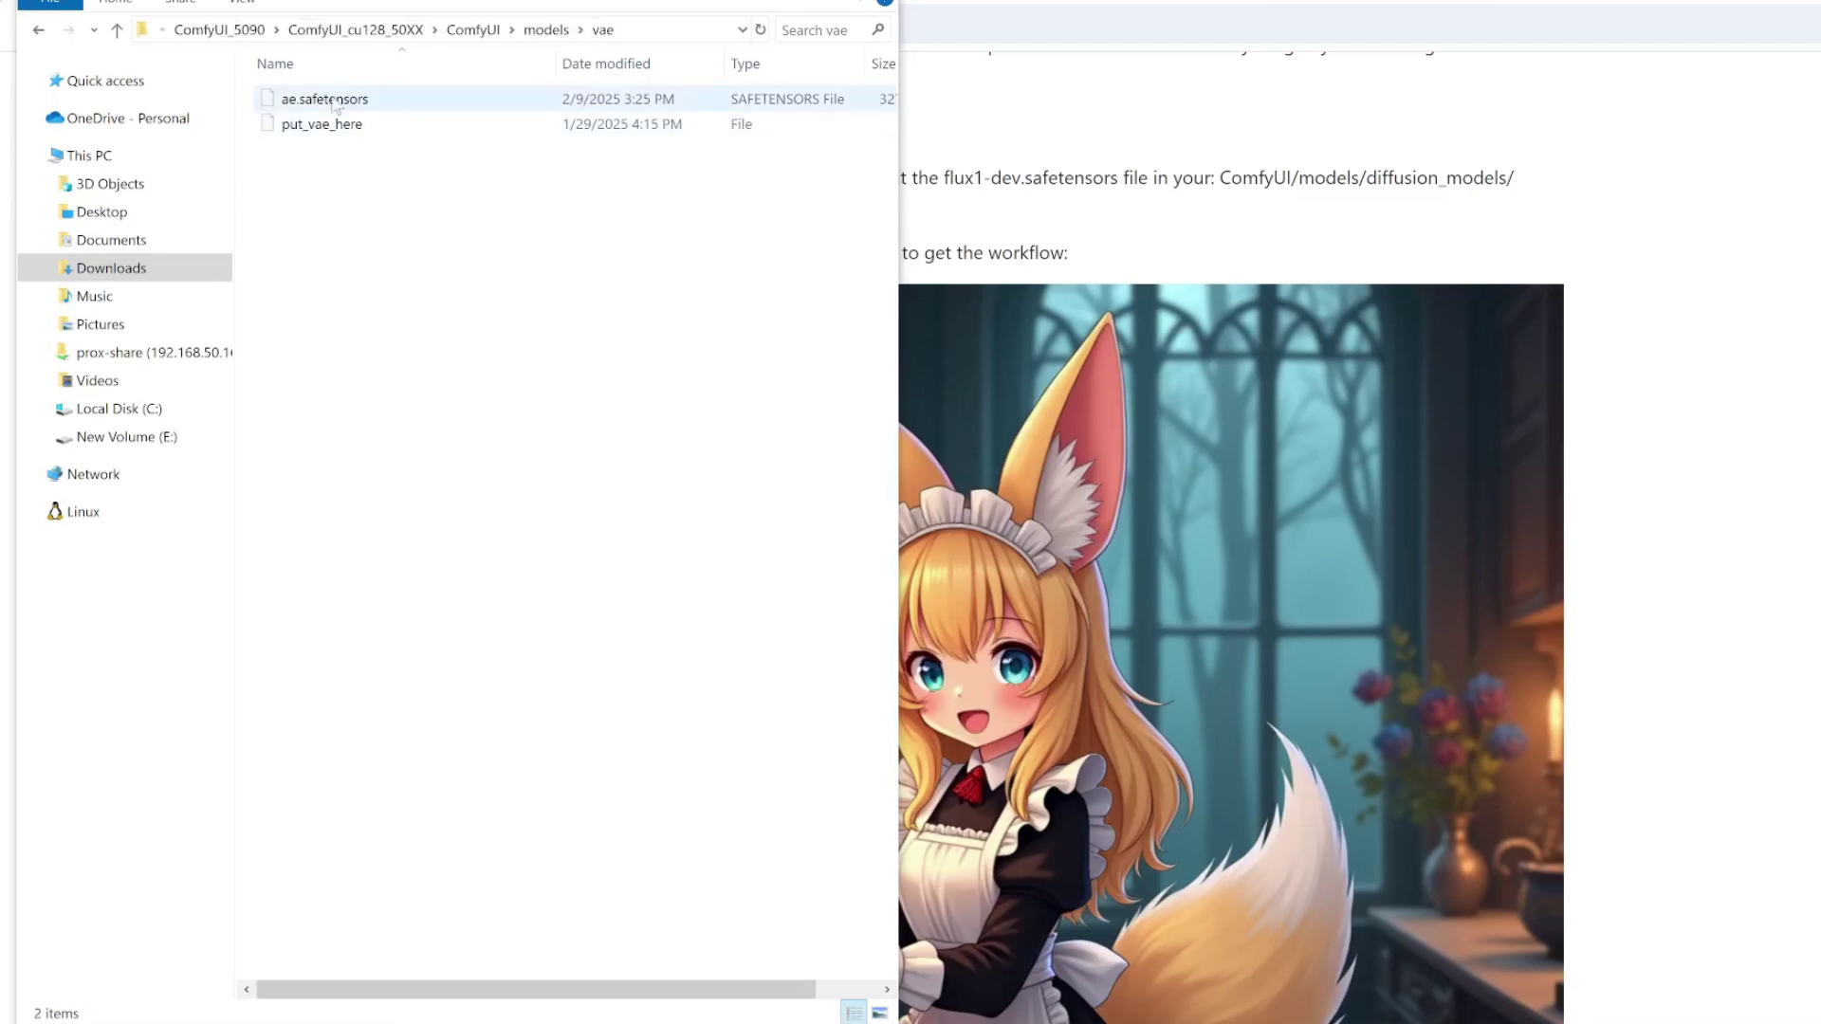
{"action": "left_click", "coordinate": [340, 103]}
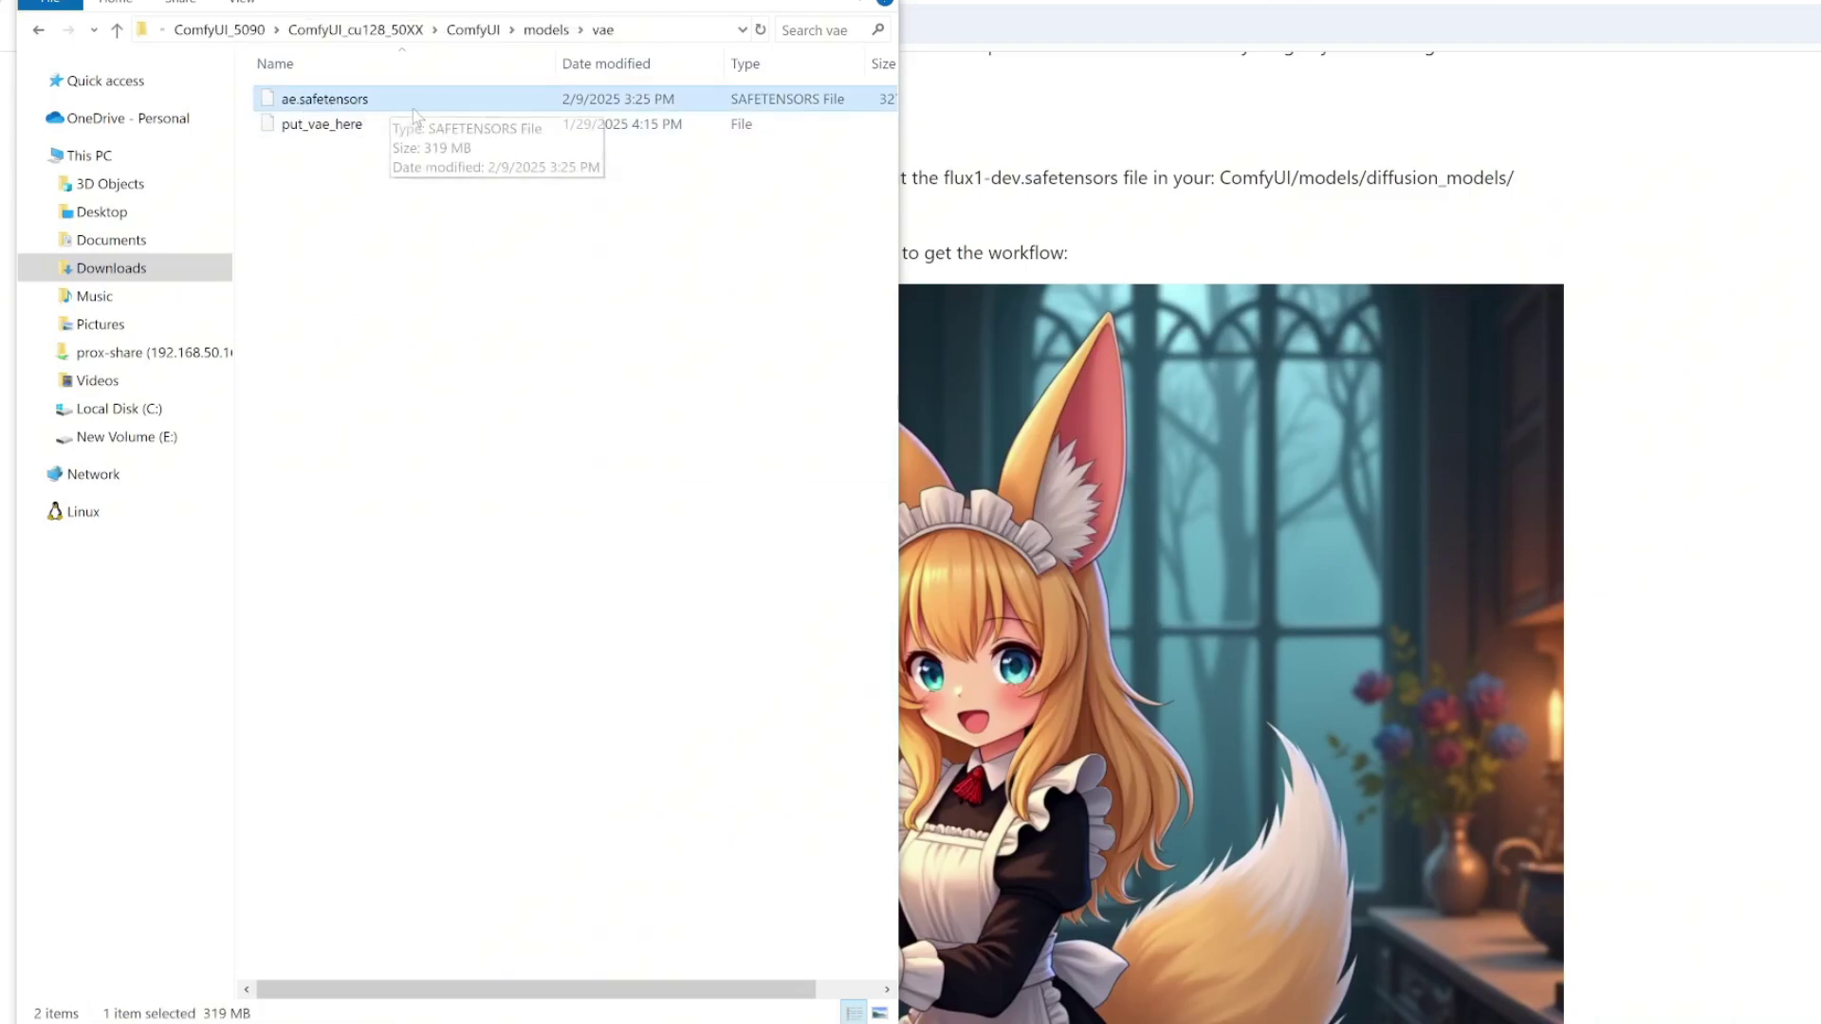
{"action": "left_click", "coordinate": [543, 31]}
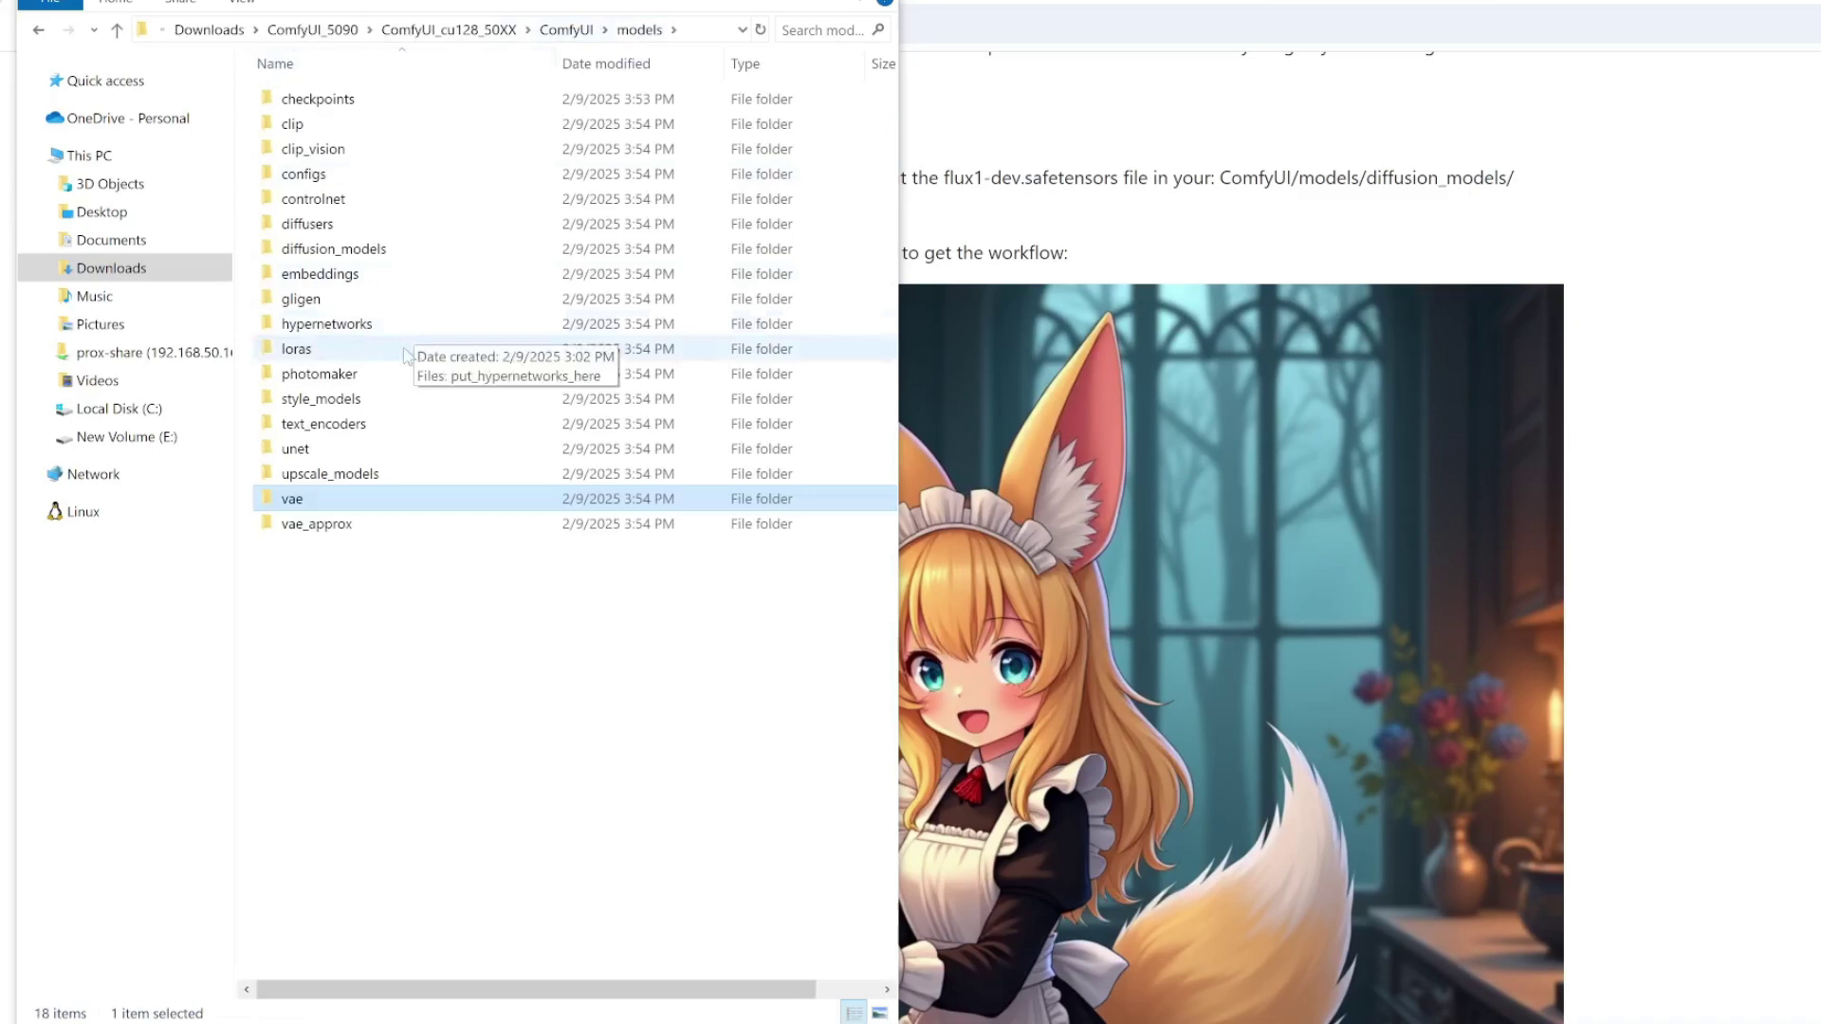
{"action": "left_click", "coordinate": [326, 133]}
{"action": "double_click", "coordinate": [323, 130]}
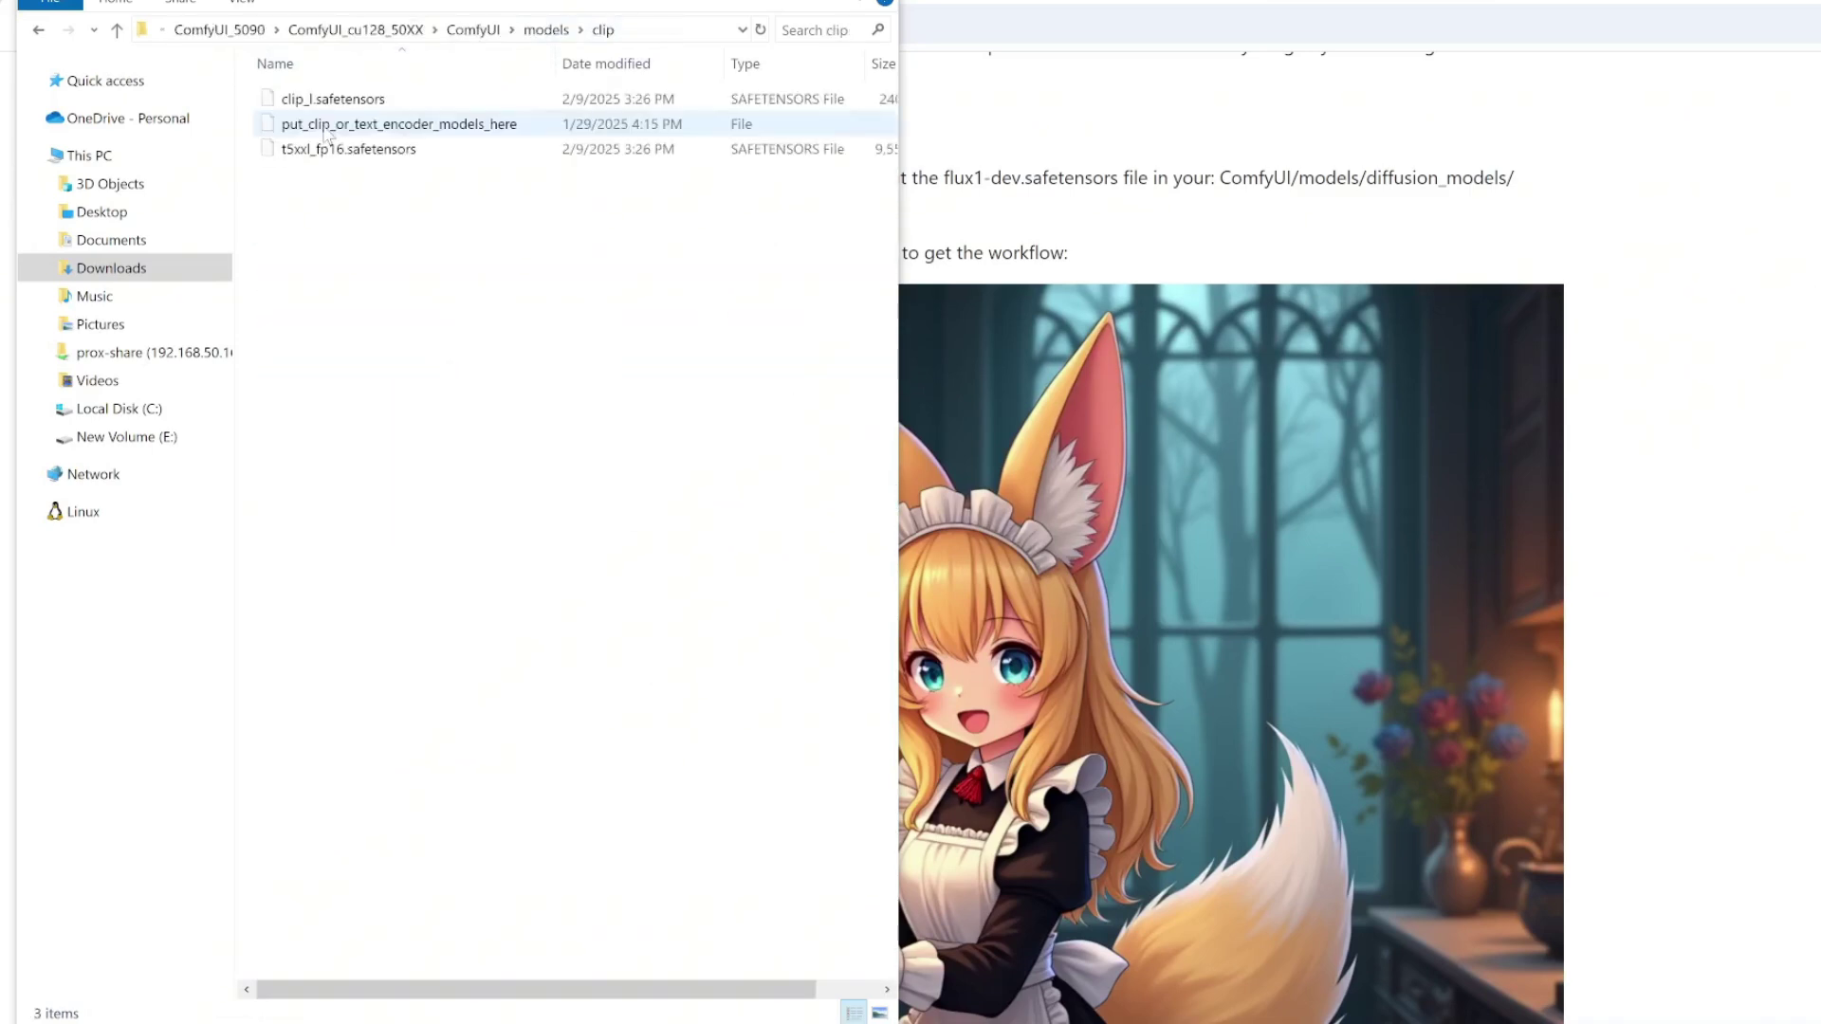
{"action": "left_click", "coordinate": [379, 106]}
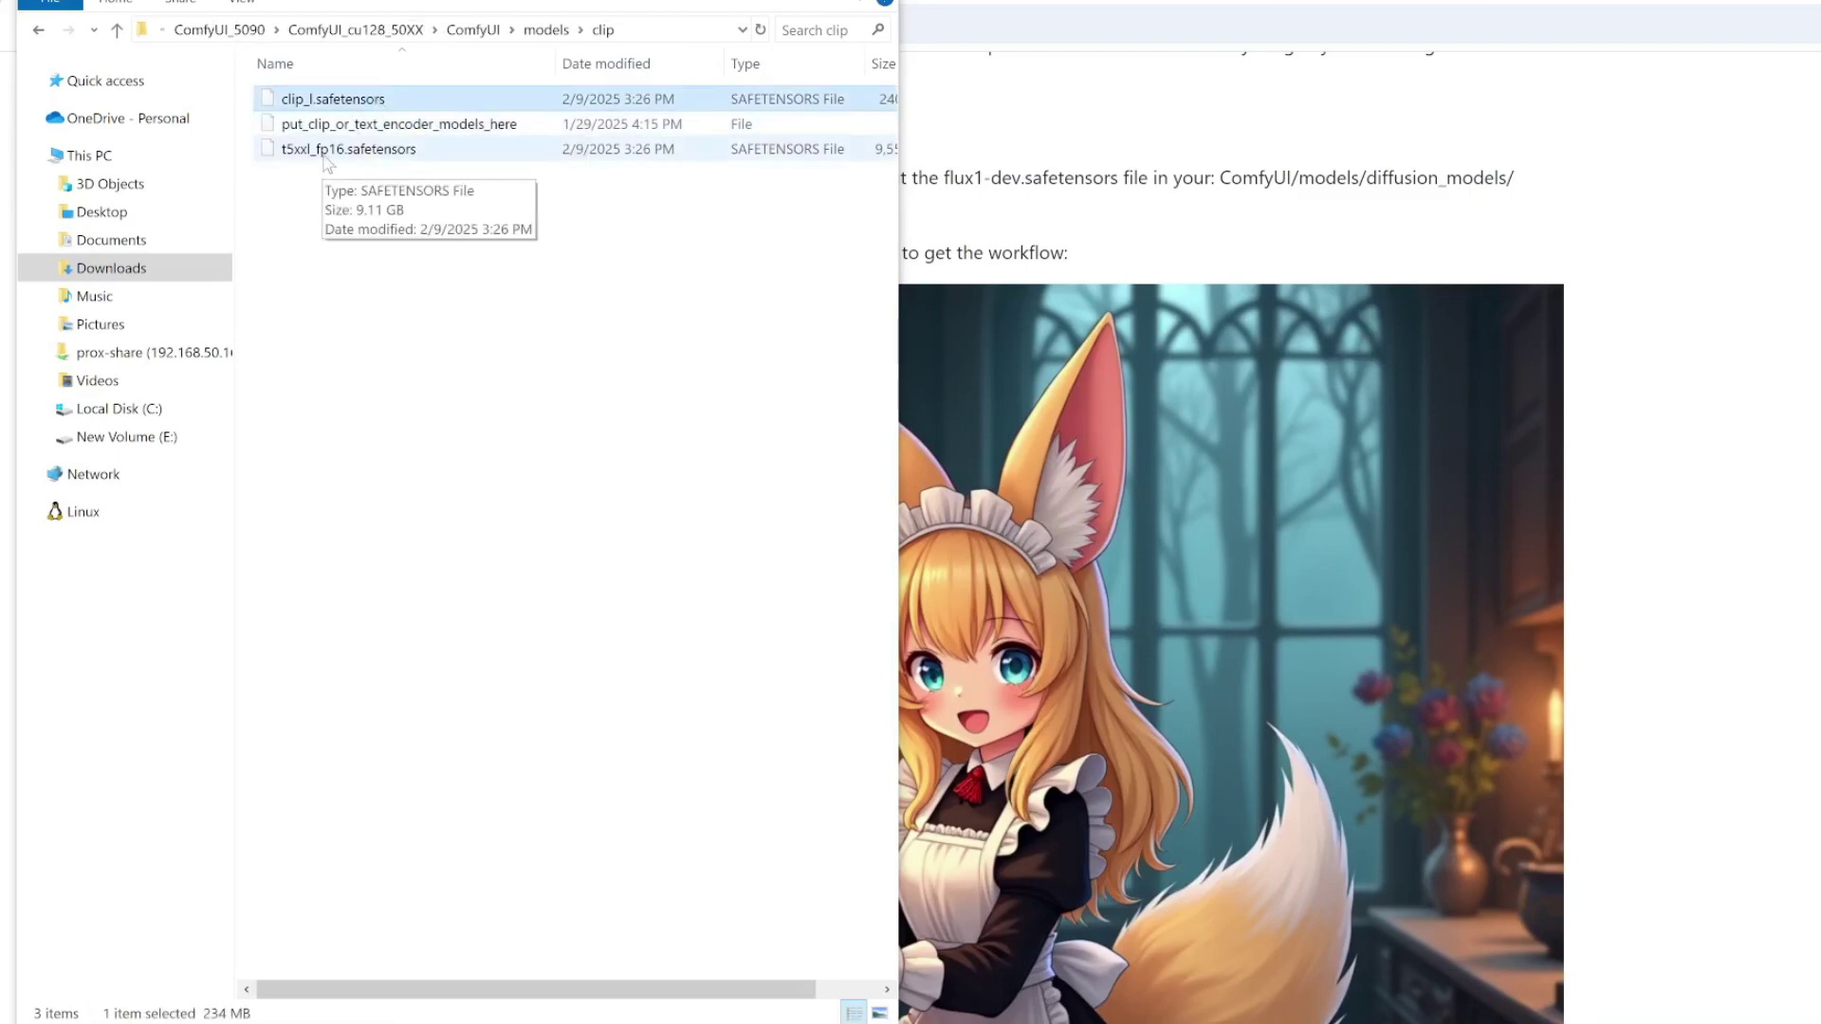
{"action": "left_click", "coordinate": [424, 156]}
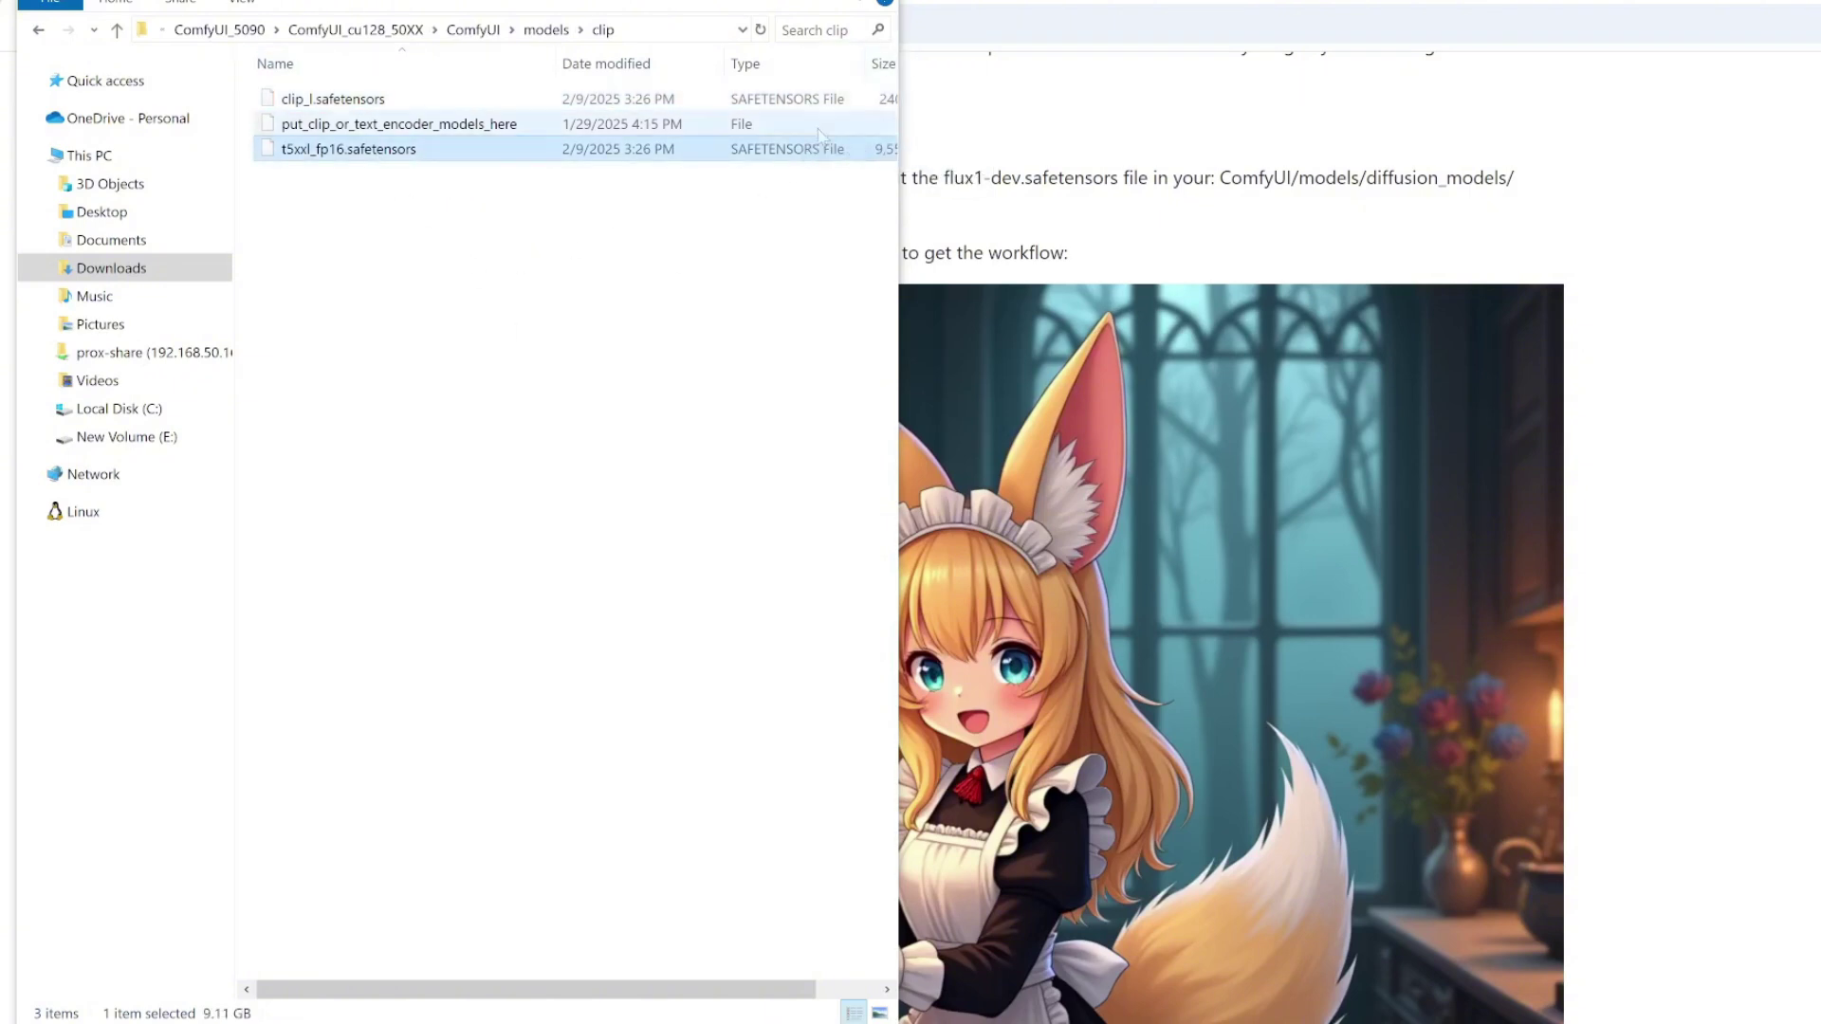
Open models\unet and widen the Size column to show flux1-dev-fp8.safetensors at 16,842,310 KB.
{"action": "left_click", "coordinate": [529, 31]}
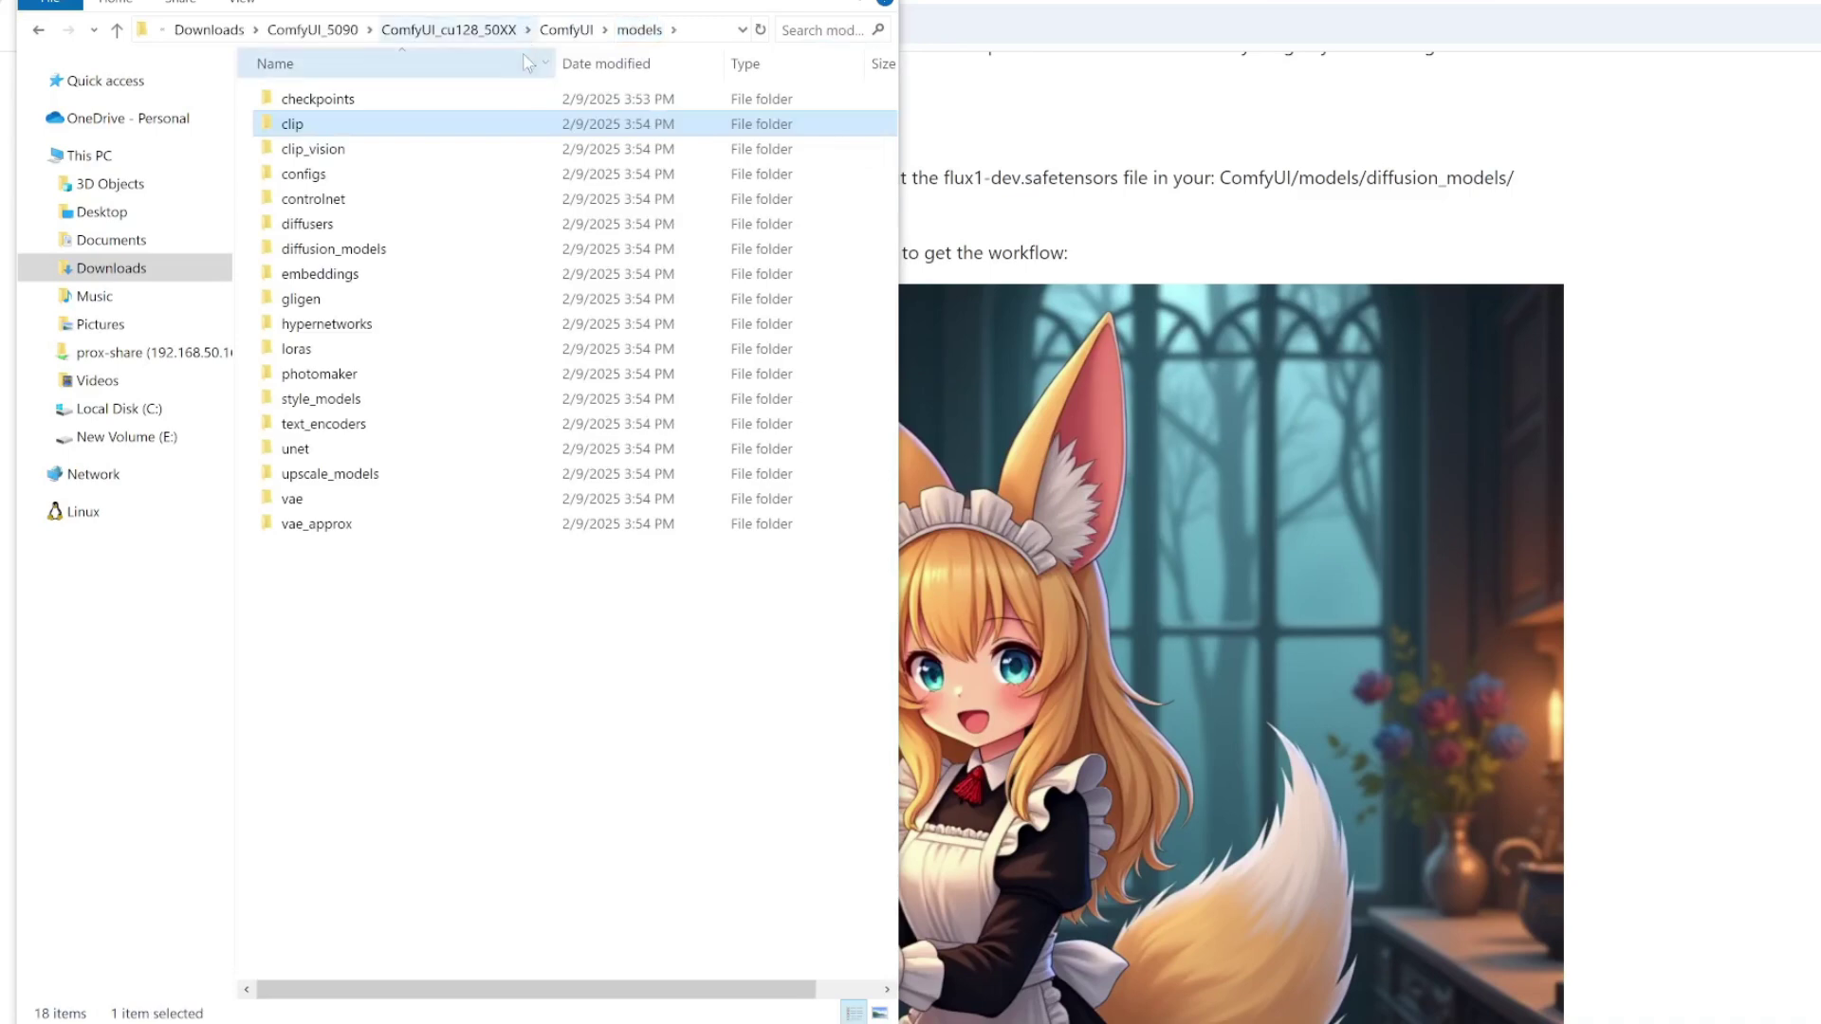
{"action": "left_click", "coordinate": [329, 454]}
{"action": "double_click", "coordinate": [328, 455]}
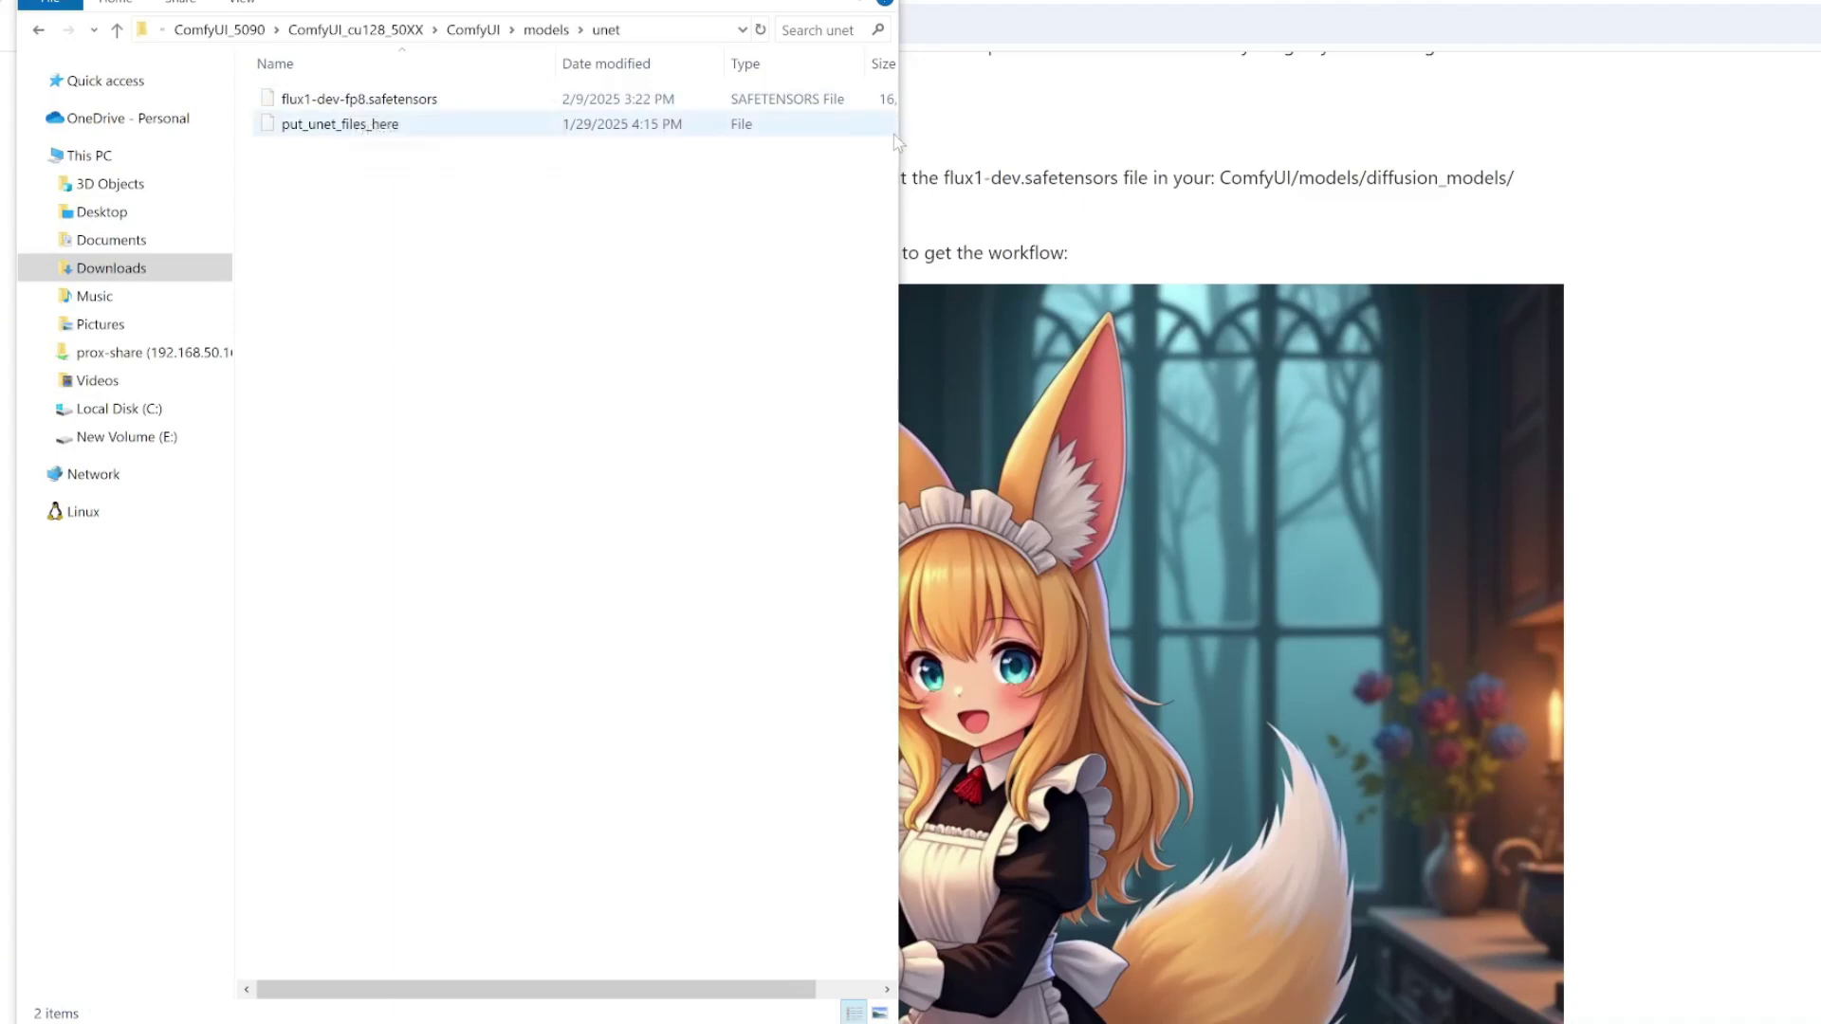
{"action": "left_click_drag", "start_coordinate": [898, 143], "coordinate": [1117, 143]}
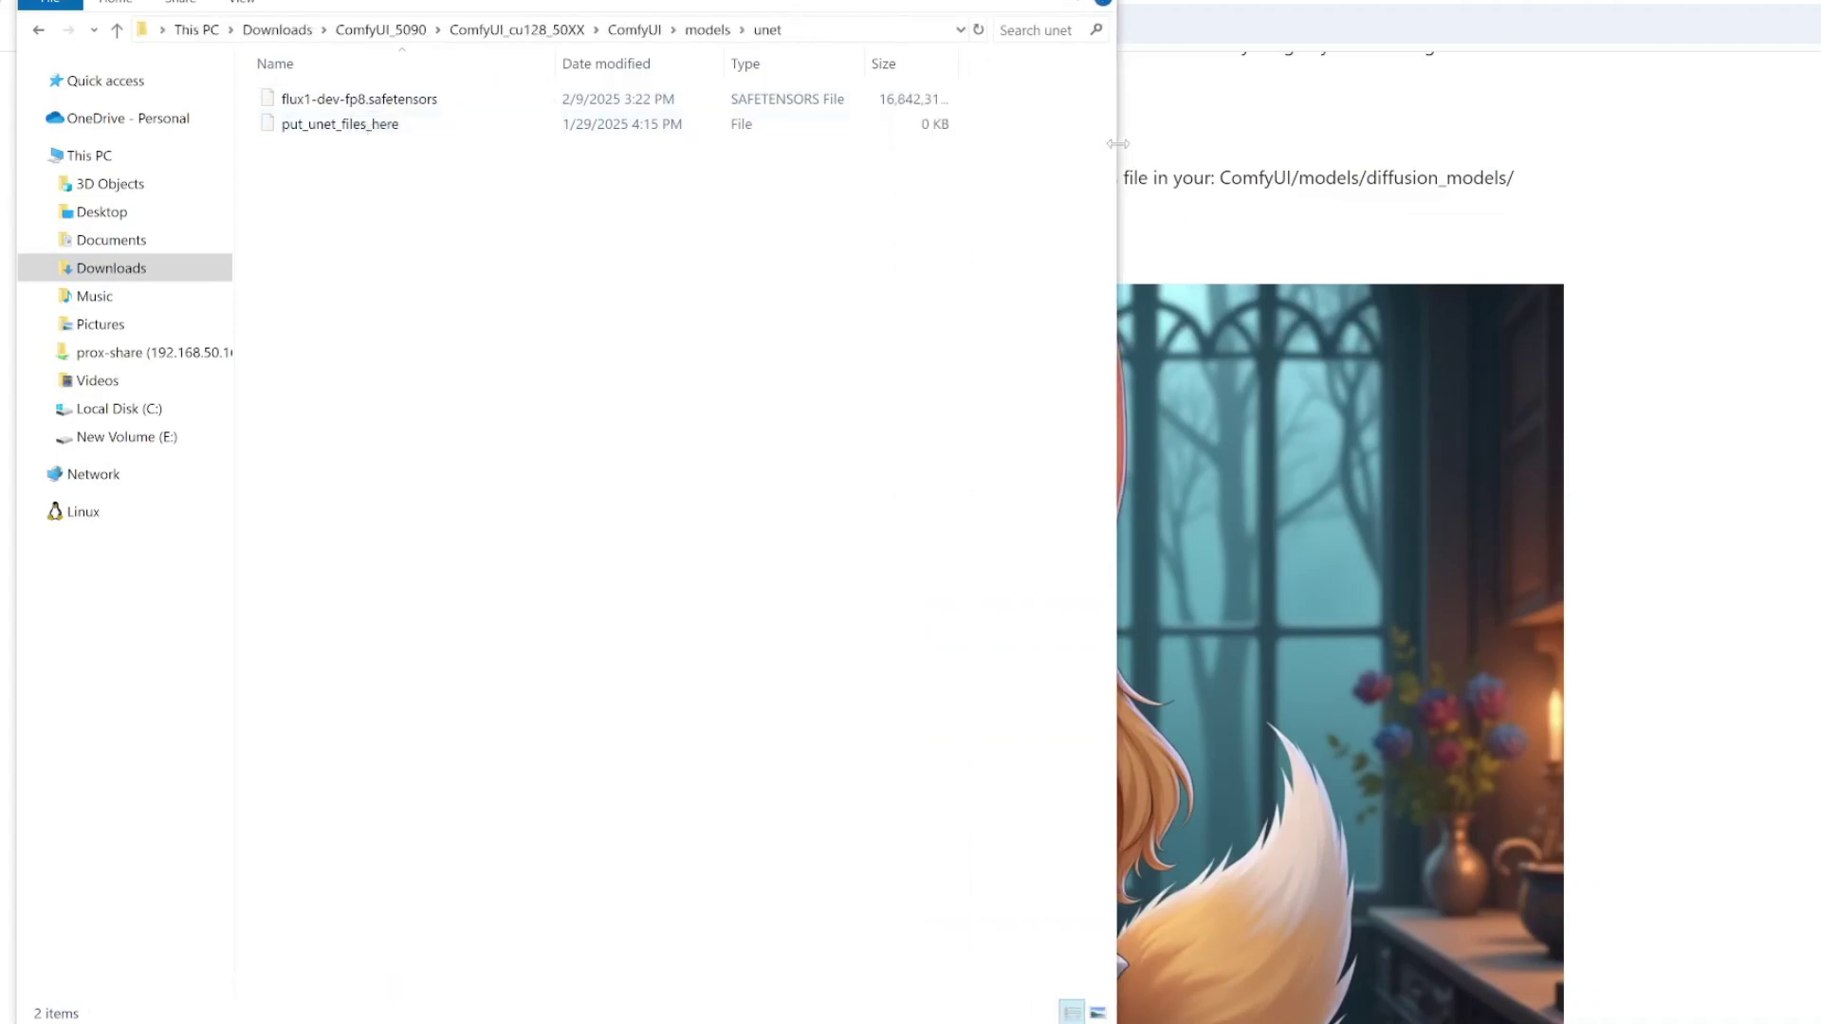
{"action": "left_click", "coordinate": [353, 104]}
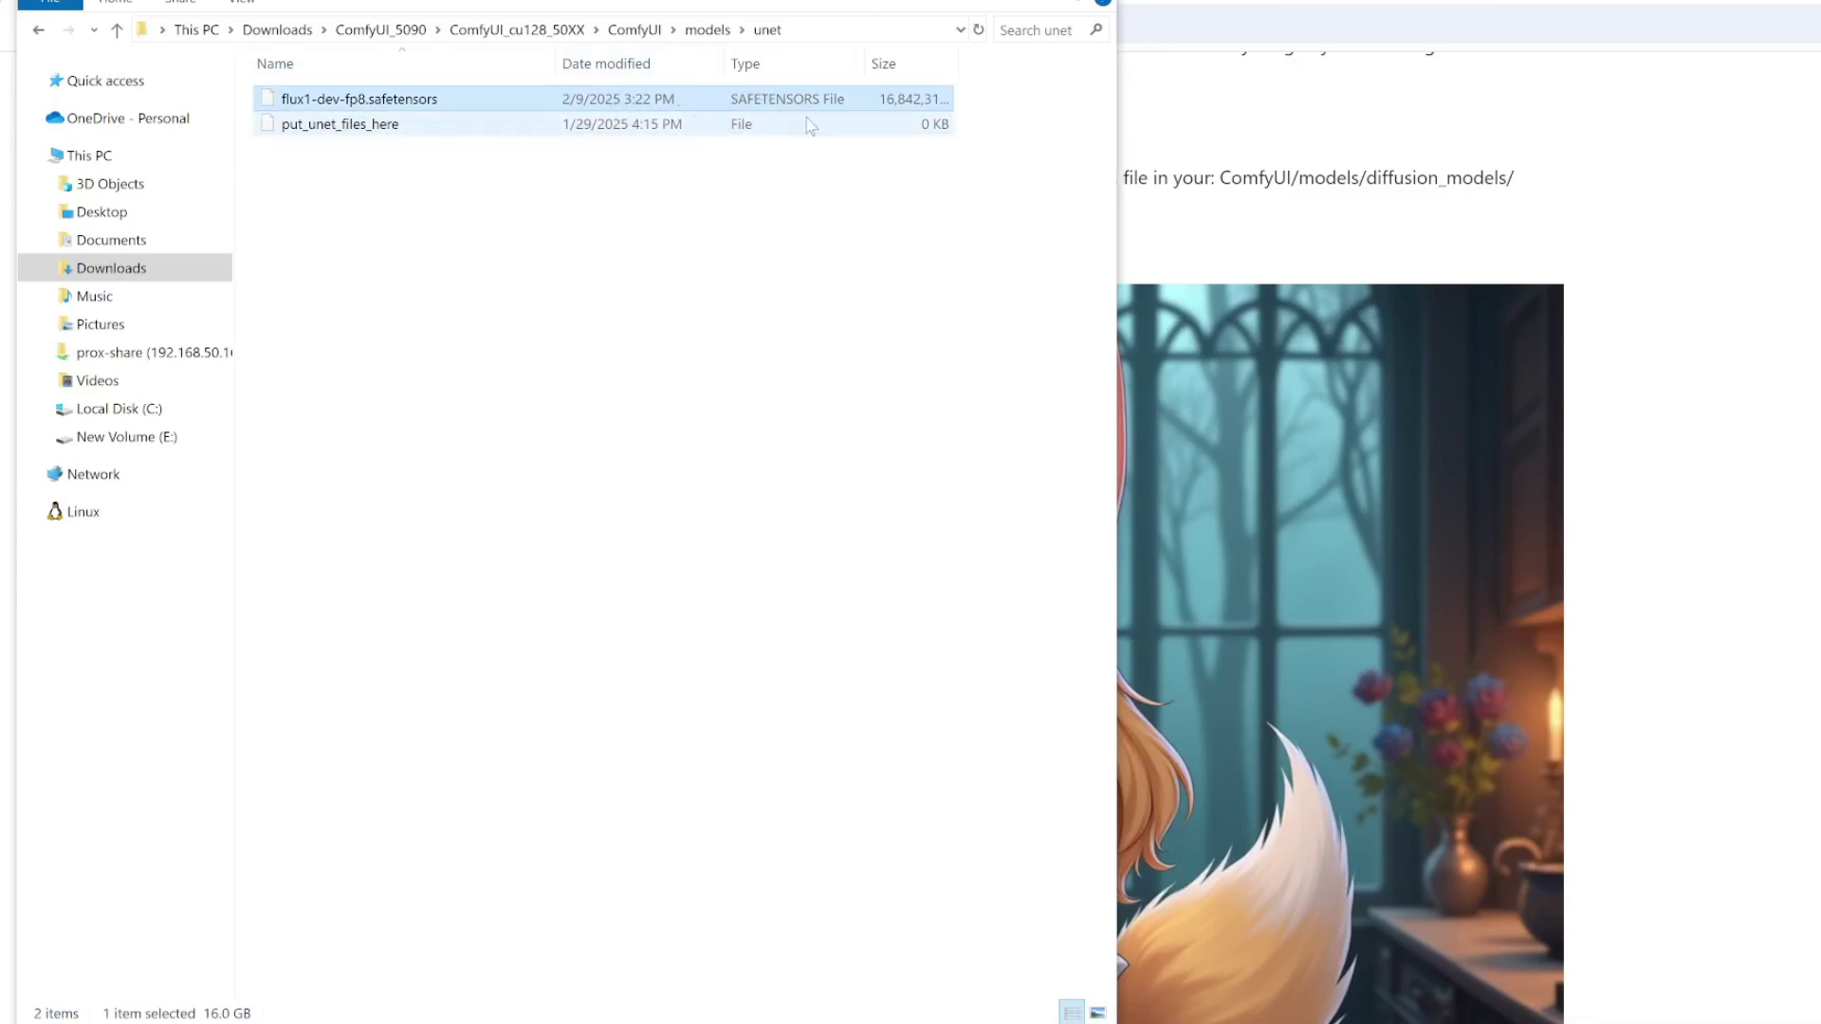
{"action": "mouse_move", "coordinate": [958, 59]}
{"action": "left_mouse_down"}
{"action": "mouse_move", "coordinate": [1022, 60]}
{"action": "mouse_move", "coordinate": [989, 61]}
{"action": "left_mouse_up"}
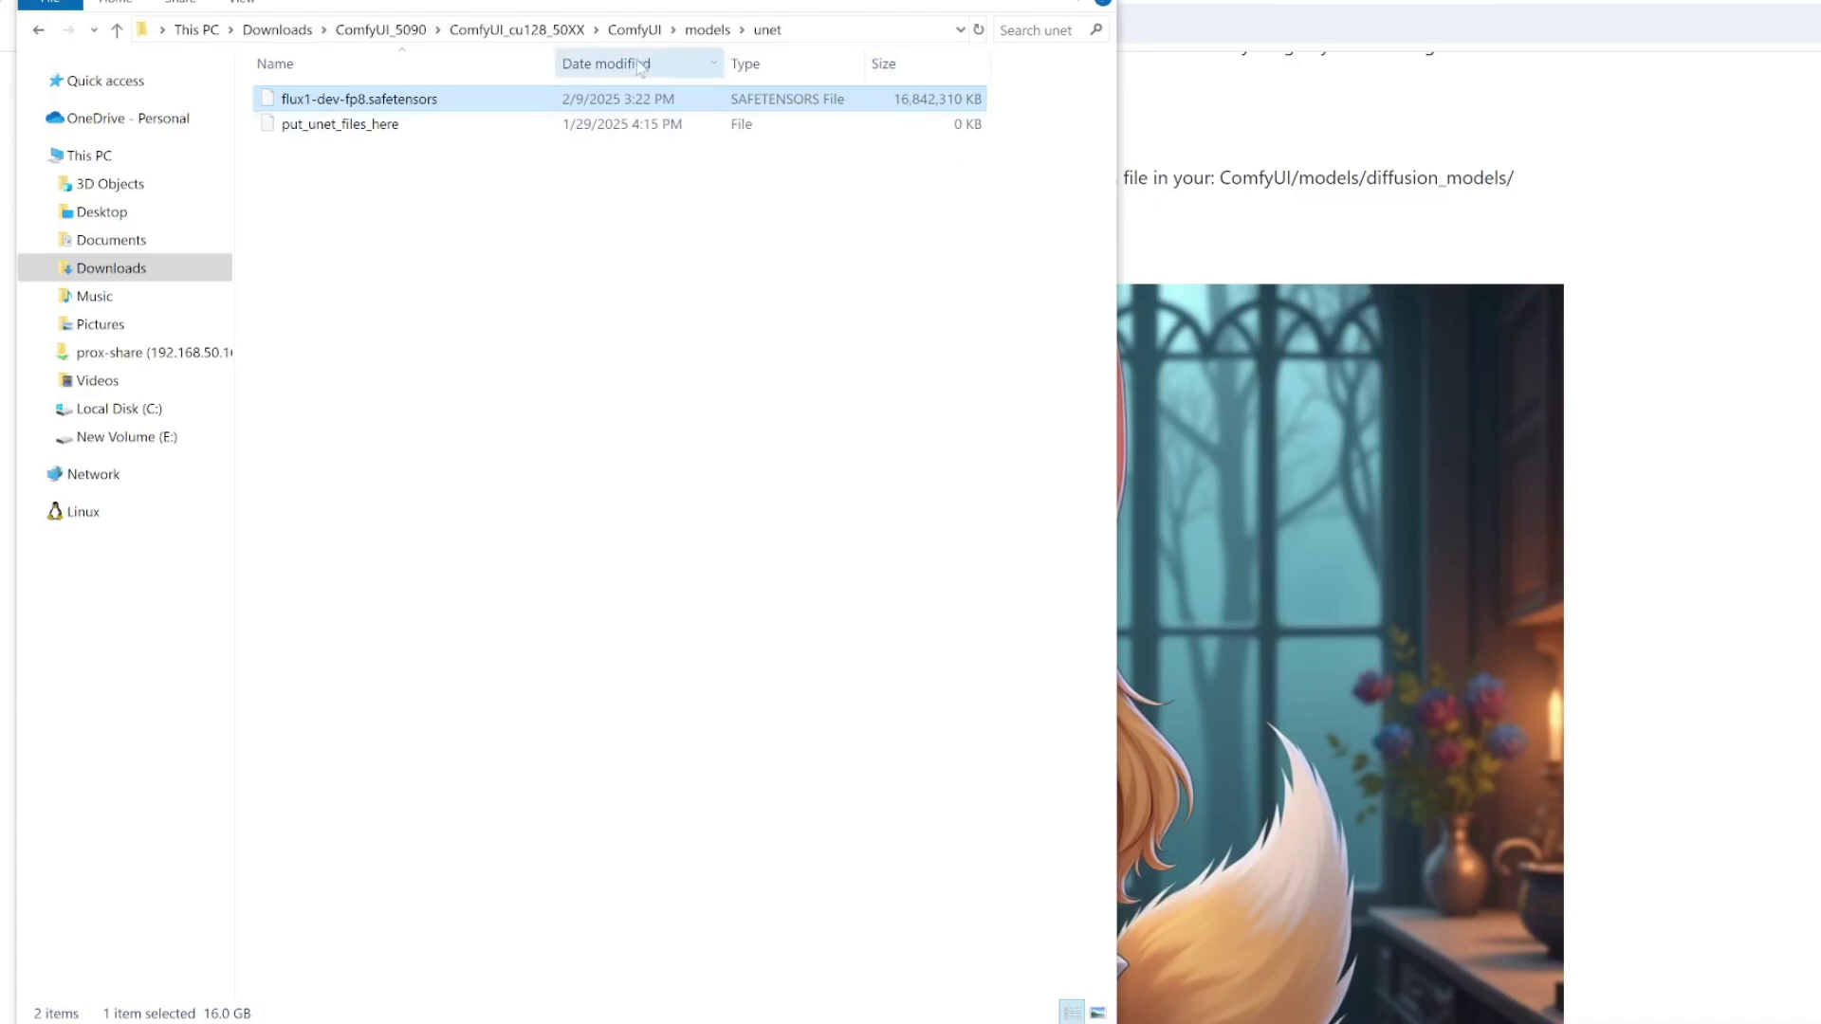
Launch run_nvidia_gpu from the ComfyUI_cu128_50XX folder.
{"action": "left_click", "coordinate": [631, 31]}
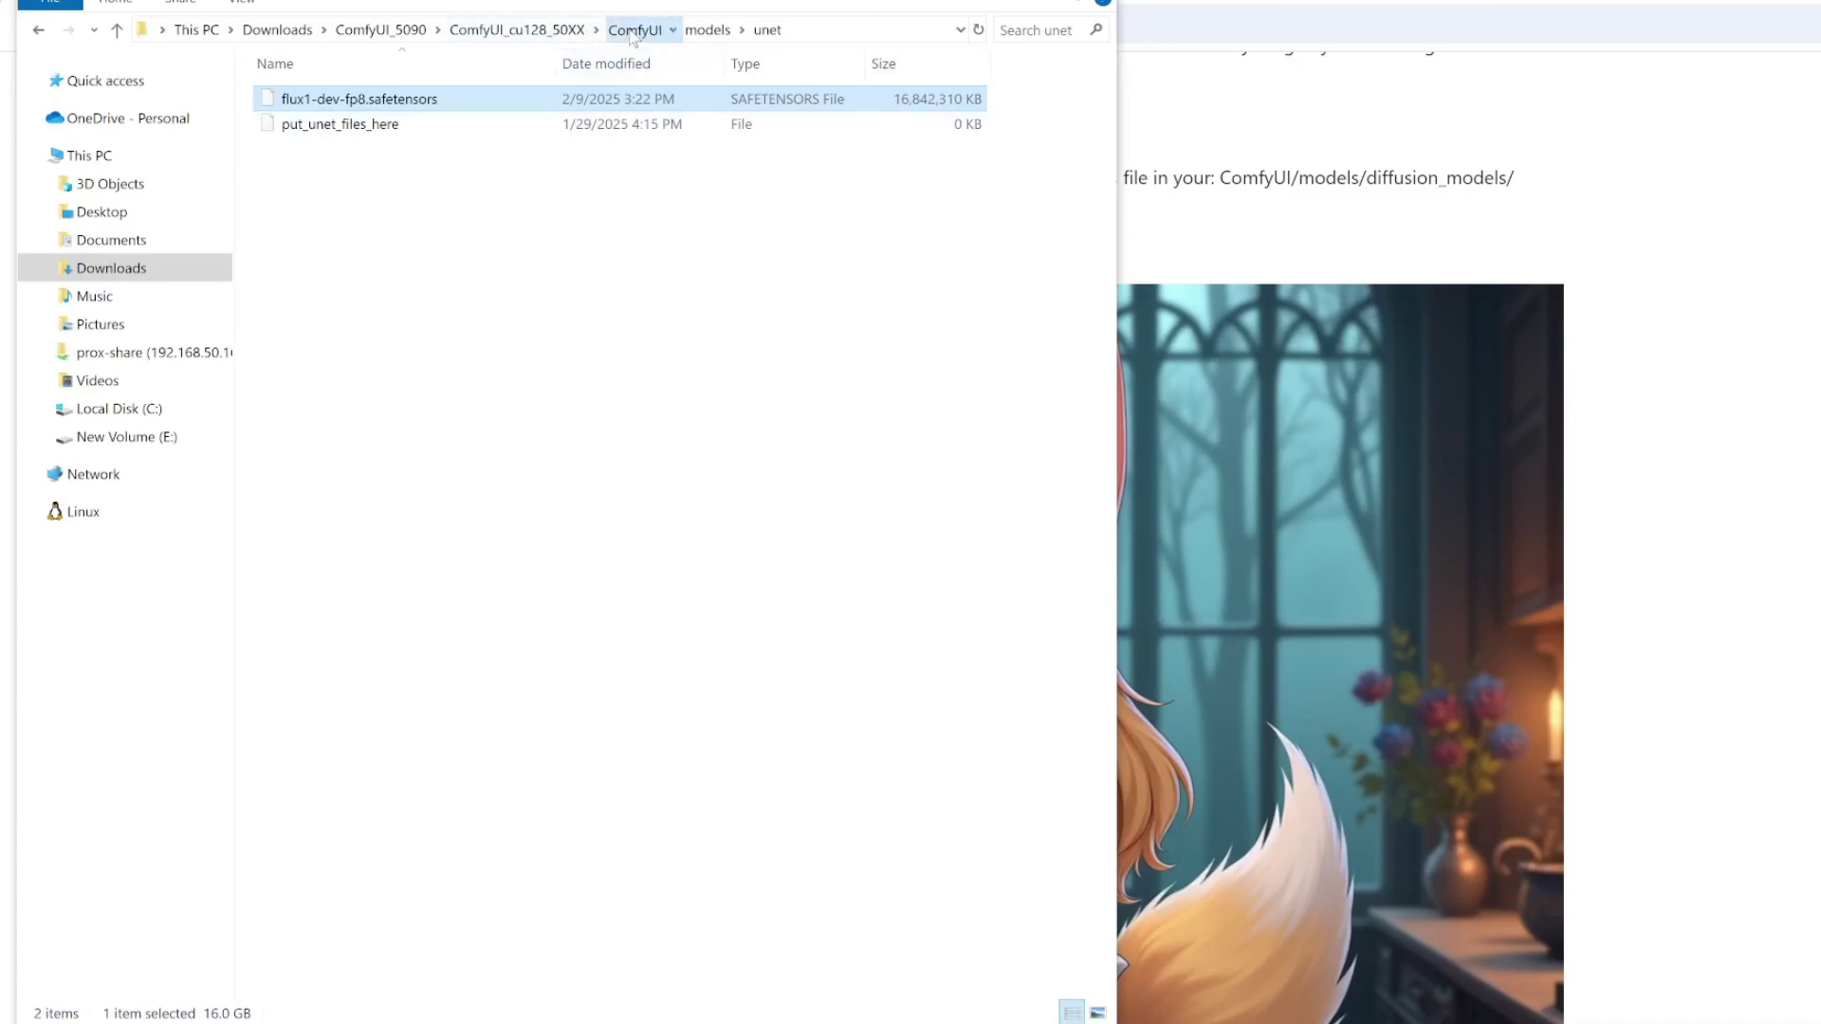
{"action": "left_click", "coordinate": [508, 36]}
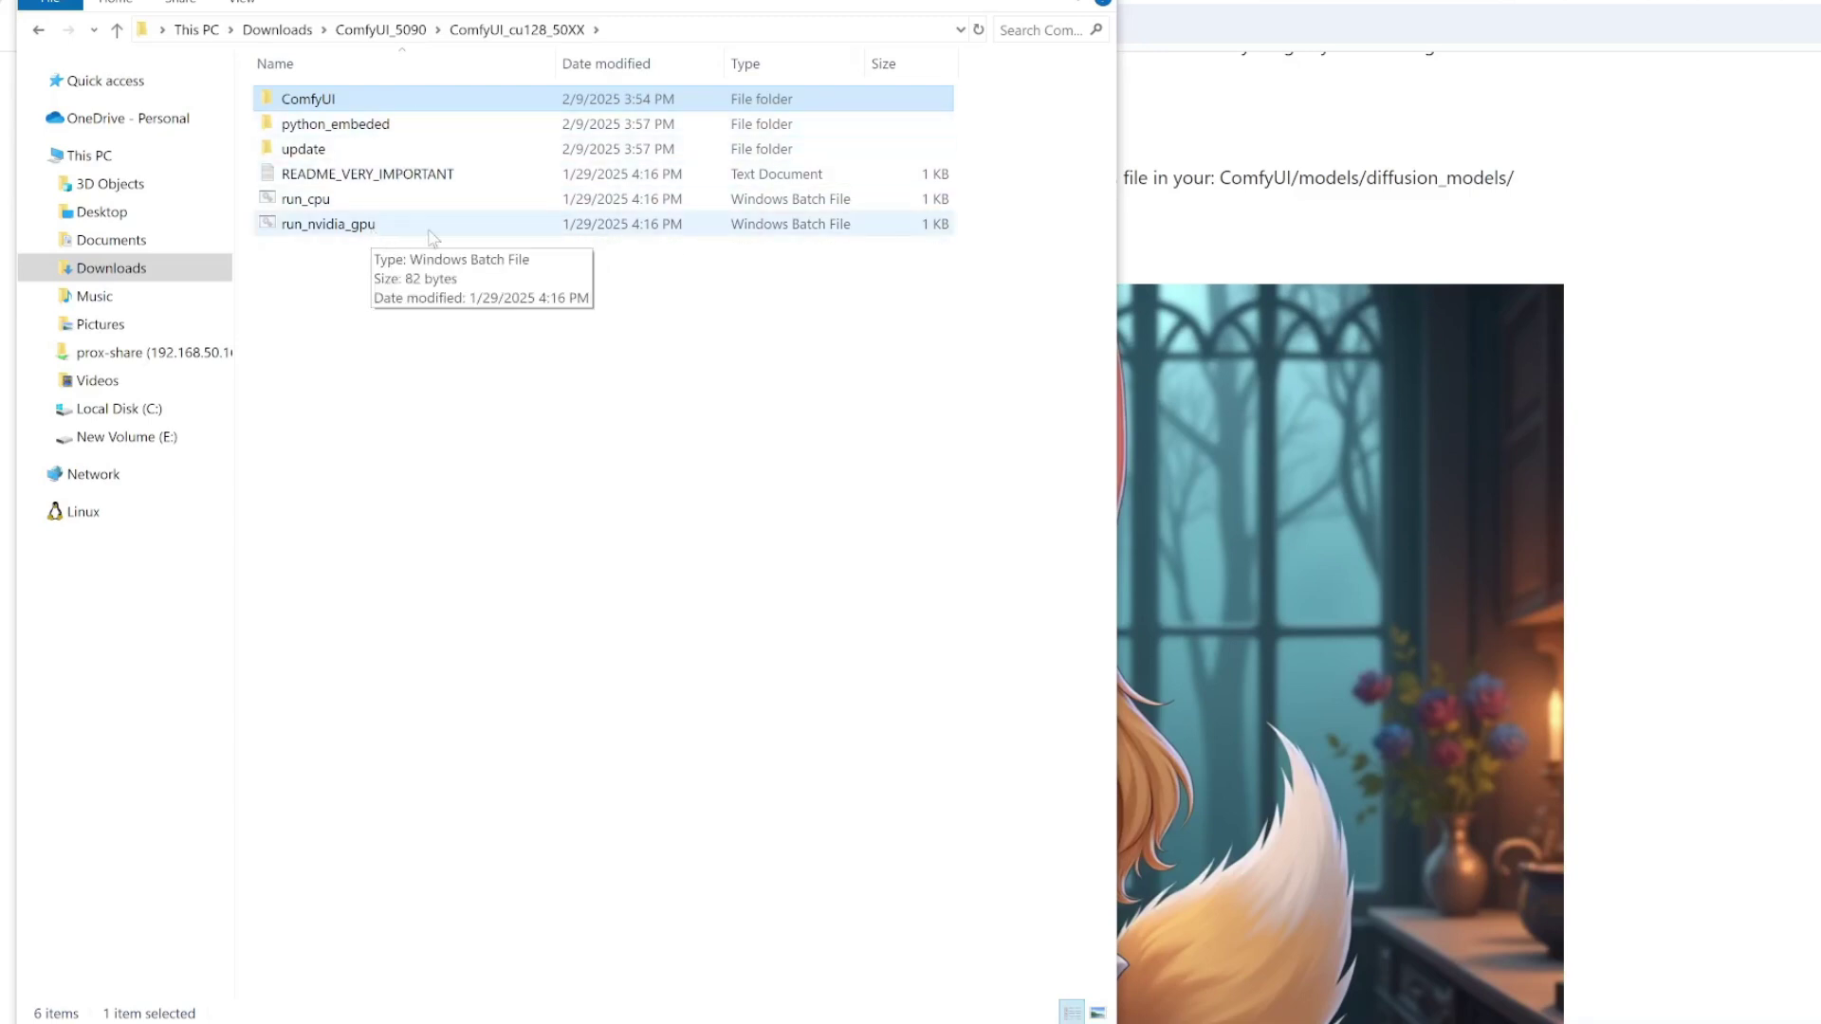
{"action": "double_click", "coordinate": [446, 229]}
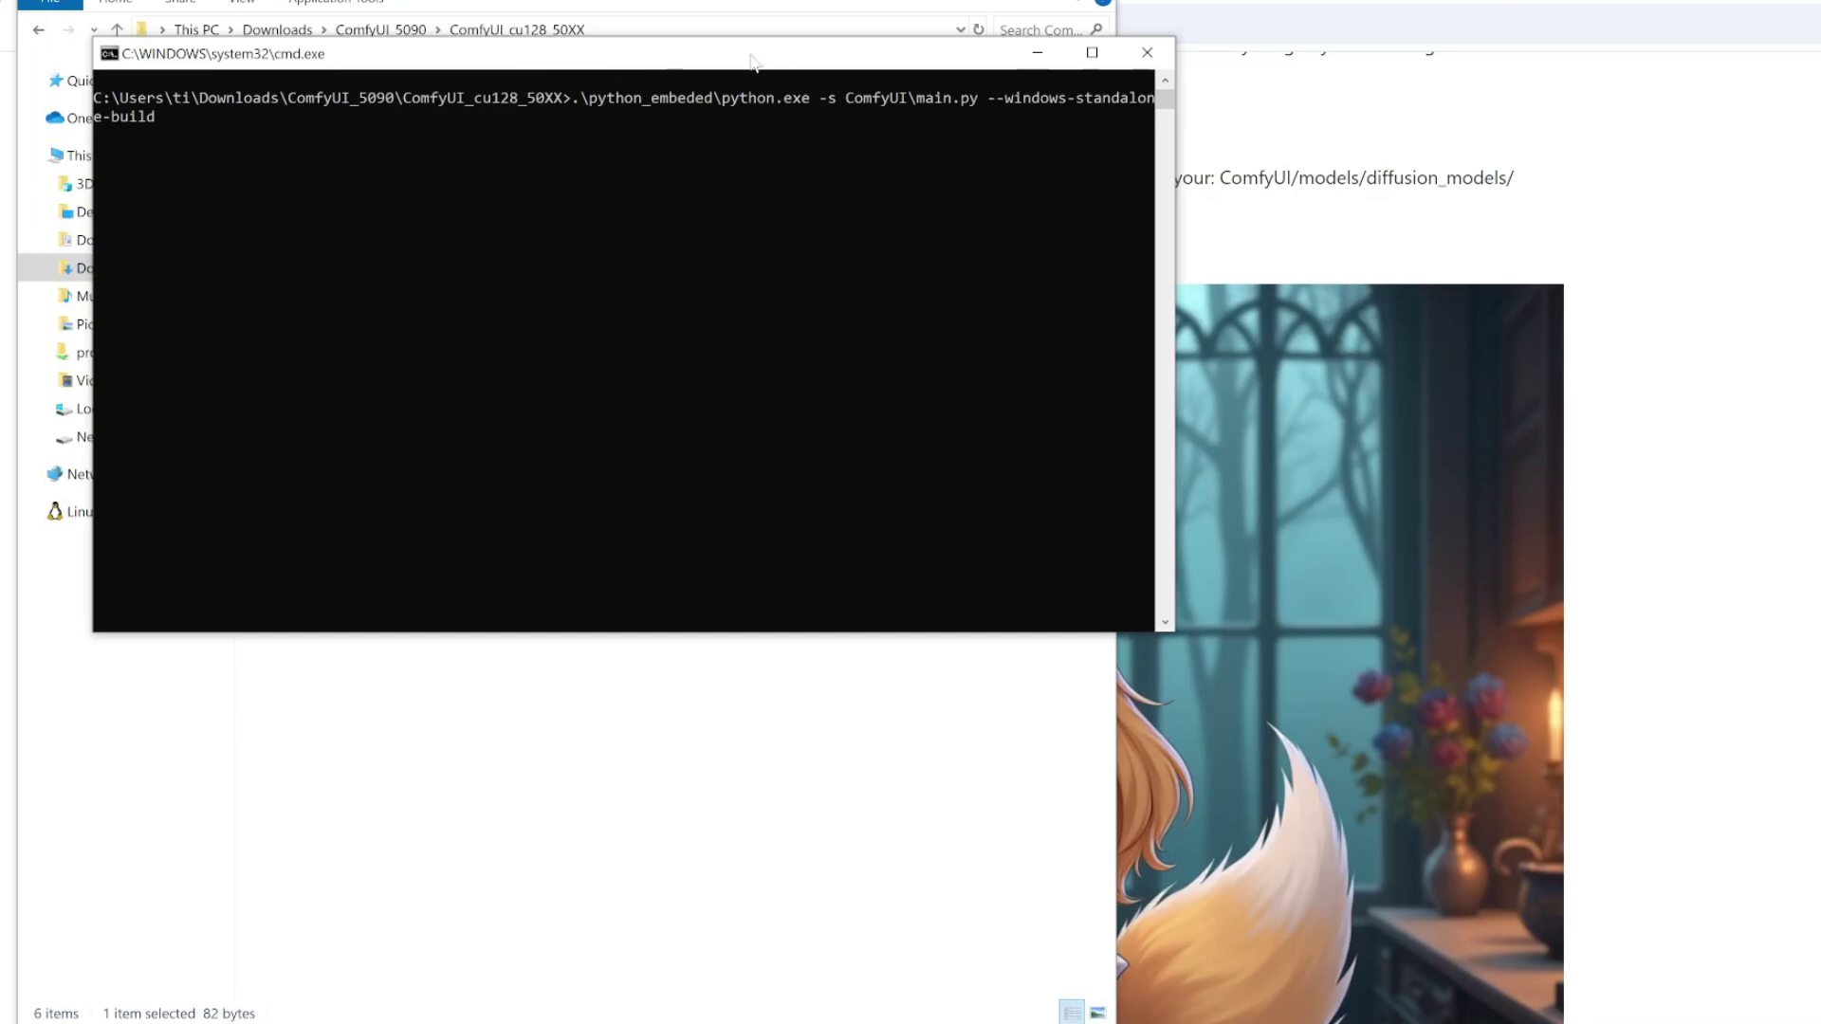
Reposition and narrow the console, then select the GeForce RTX 5090 Device line.
{"action": "left_click_drag", "start_coordinate": [738, 58], "coordinate": [681, 266]}
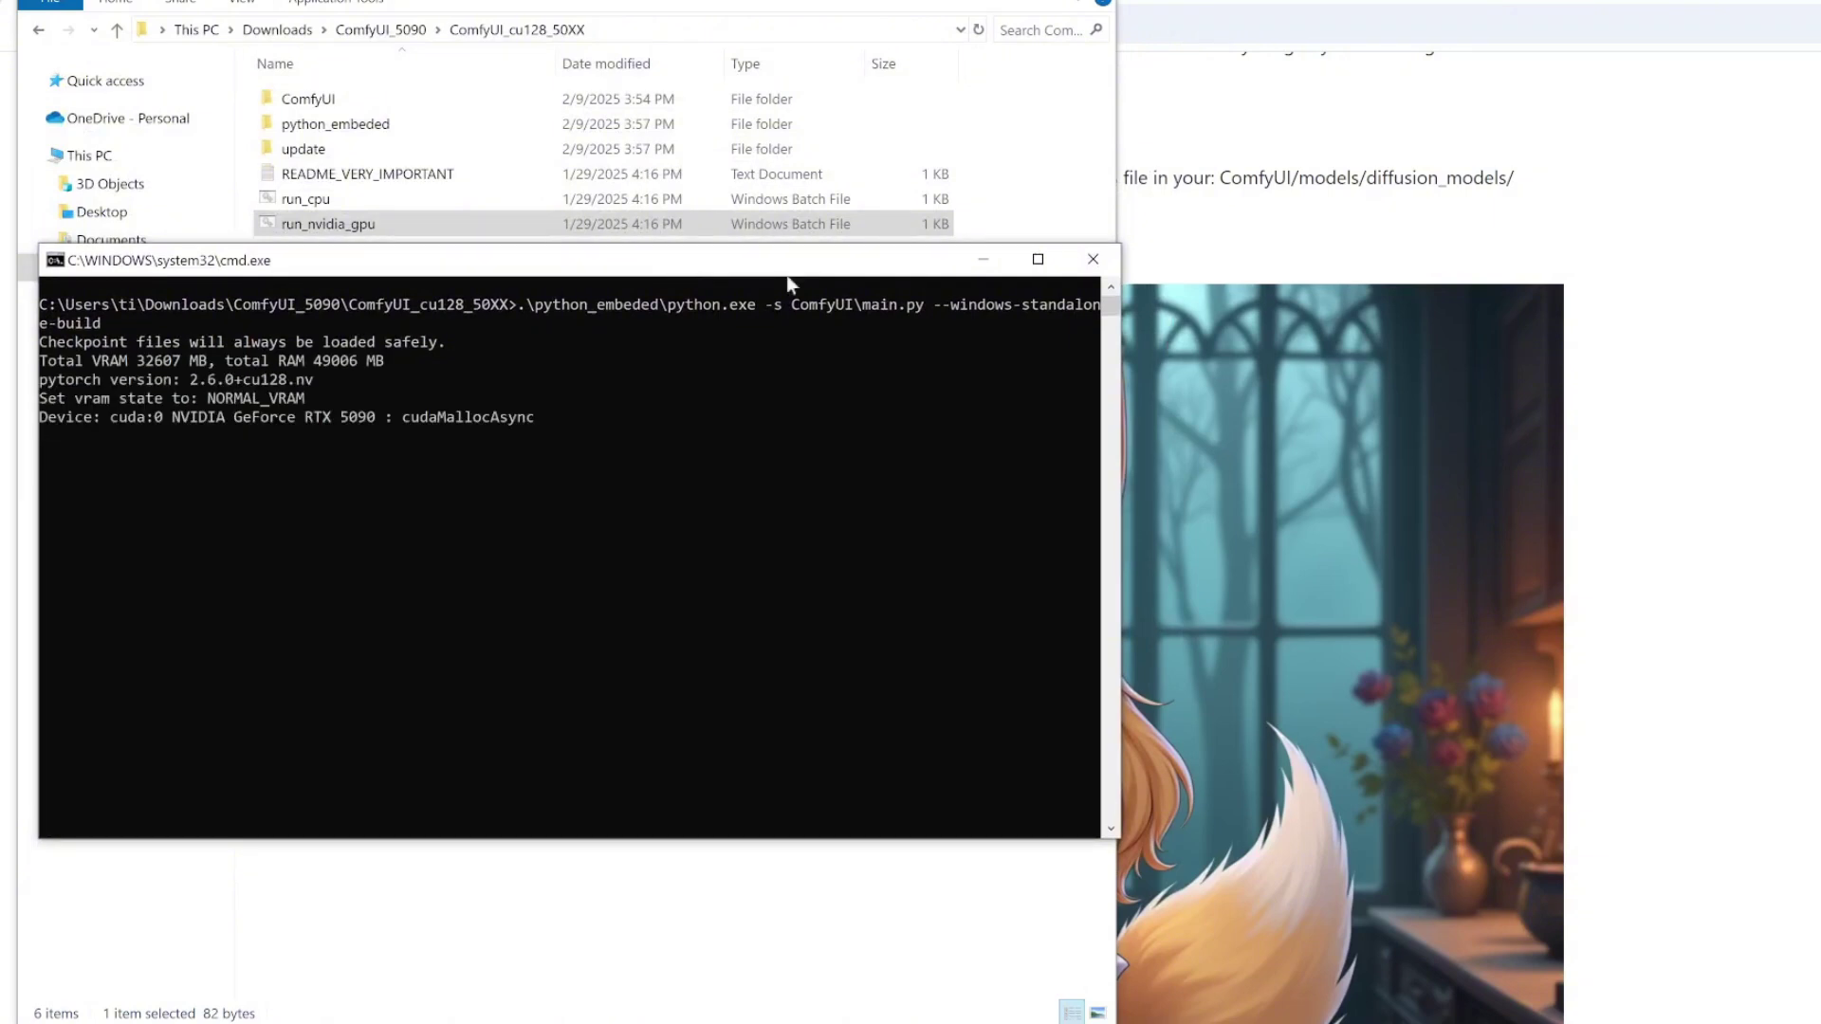
{"action": "mouse_move", "coordinate": [1122, 361]}
{"action": "left_mouse_down"}
{"action": "mouse_move", "coordinate": [1016, 358]}
{"action": "mouse_move", "coordinate": [1101, 357]}
{"action": "left_mouse_up"}
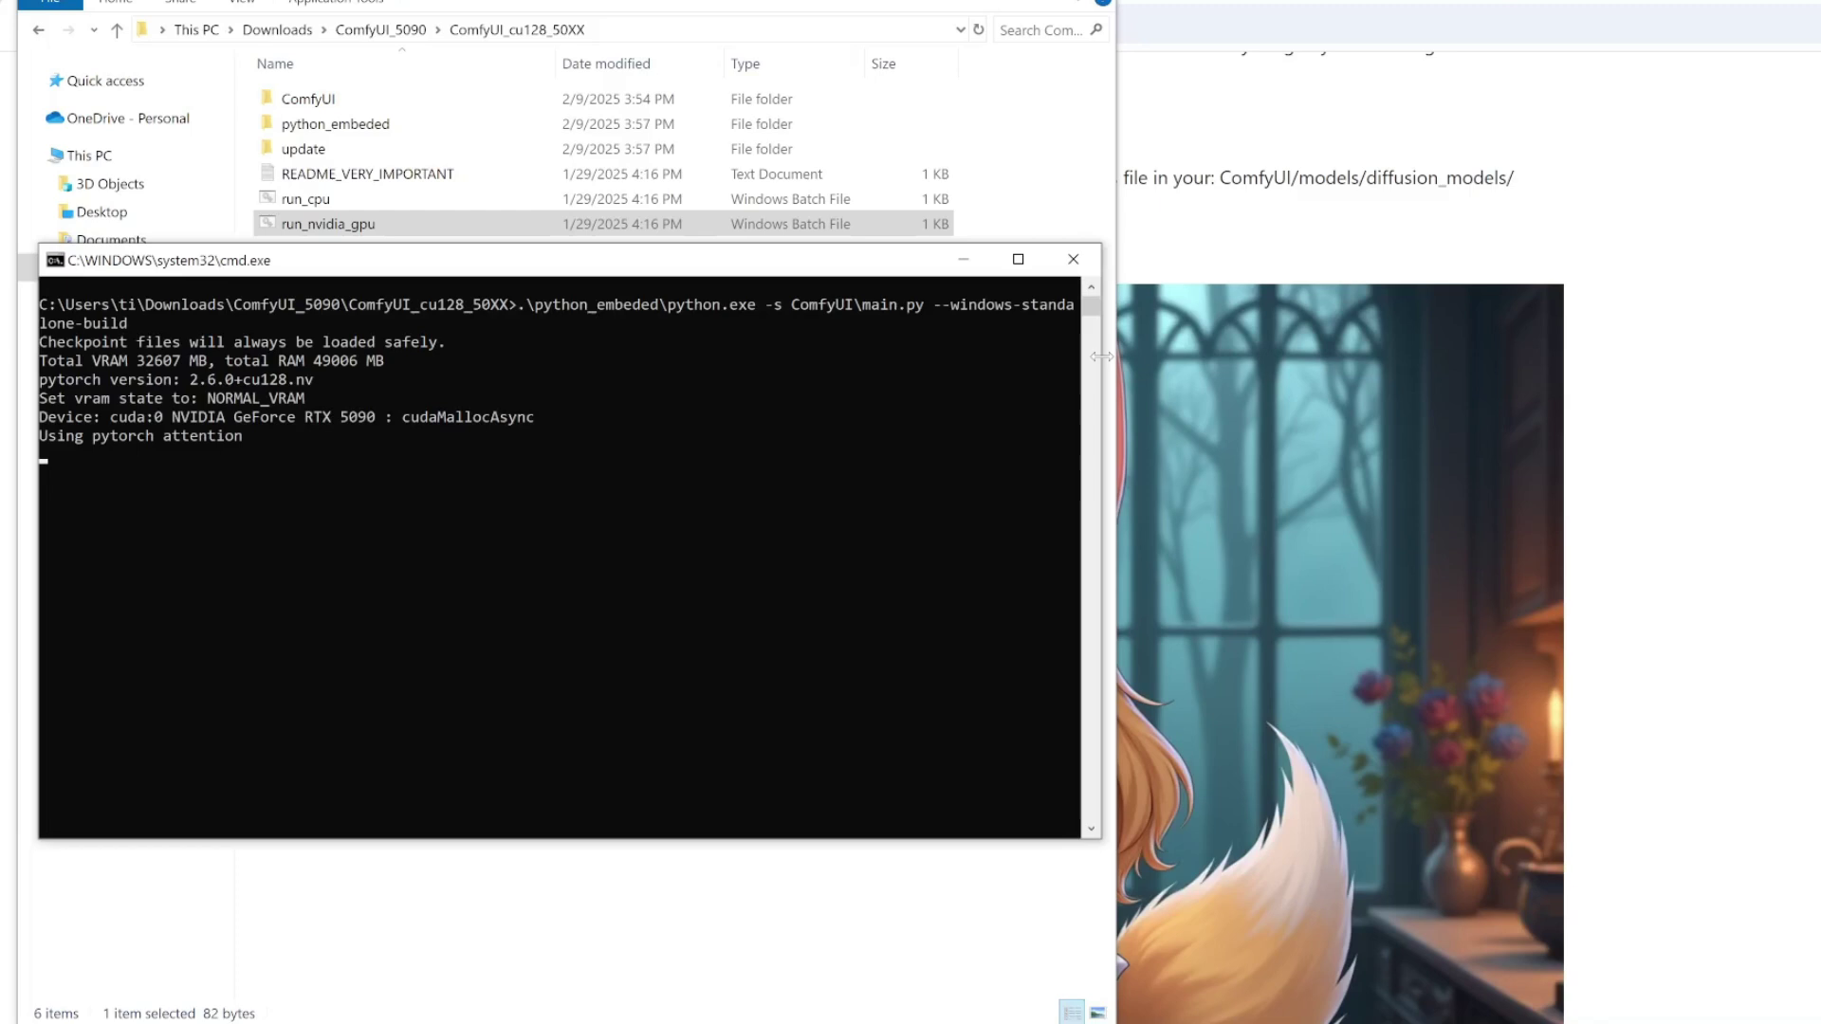
{"action": "left_click_drag", "start_coordinate": [380, 415], "coordinate": [42, 429]}
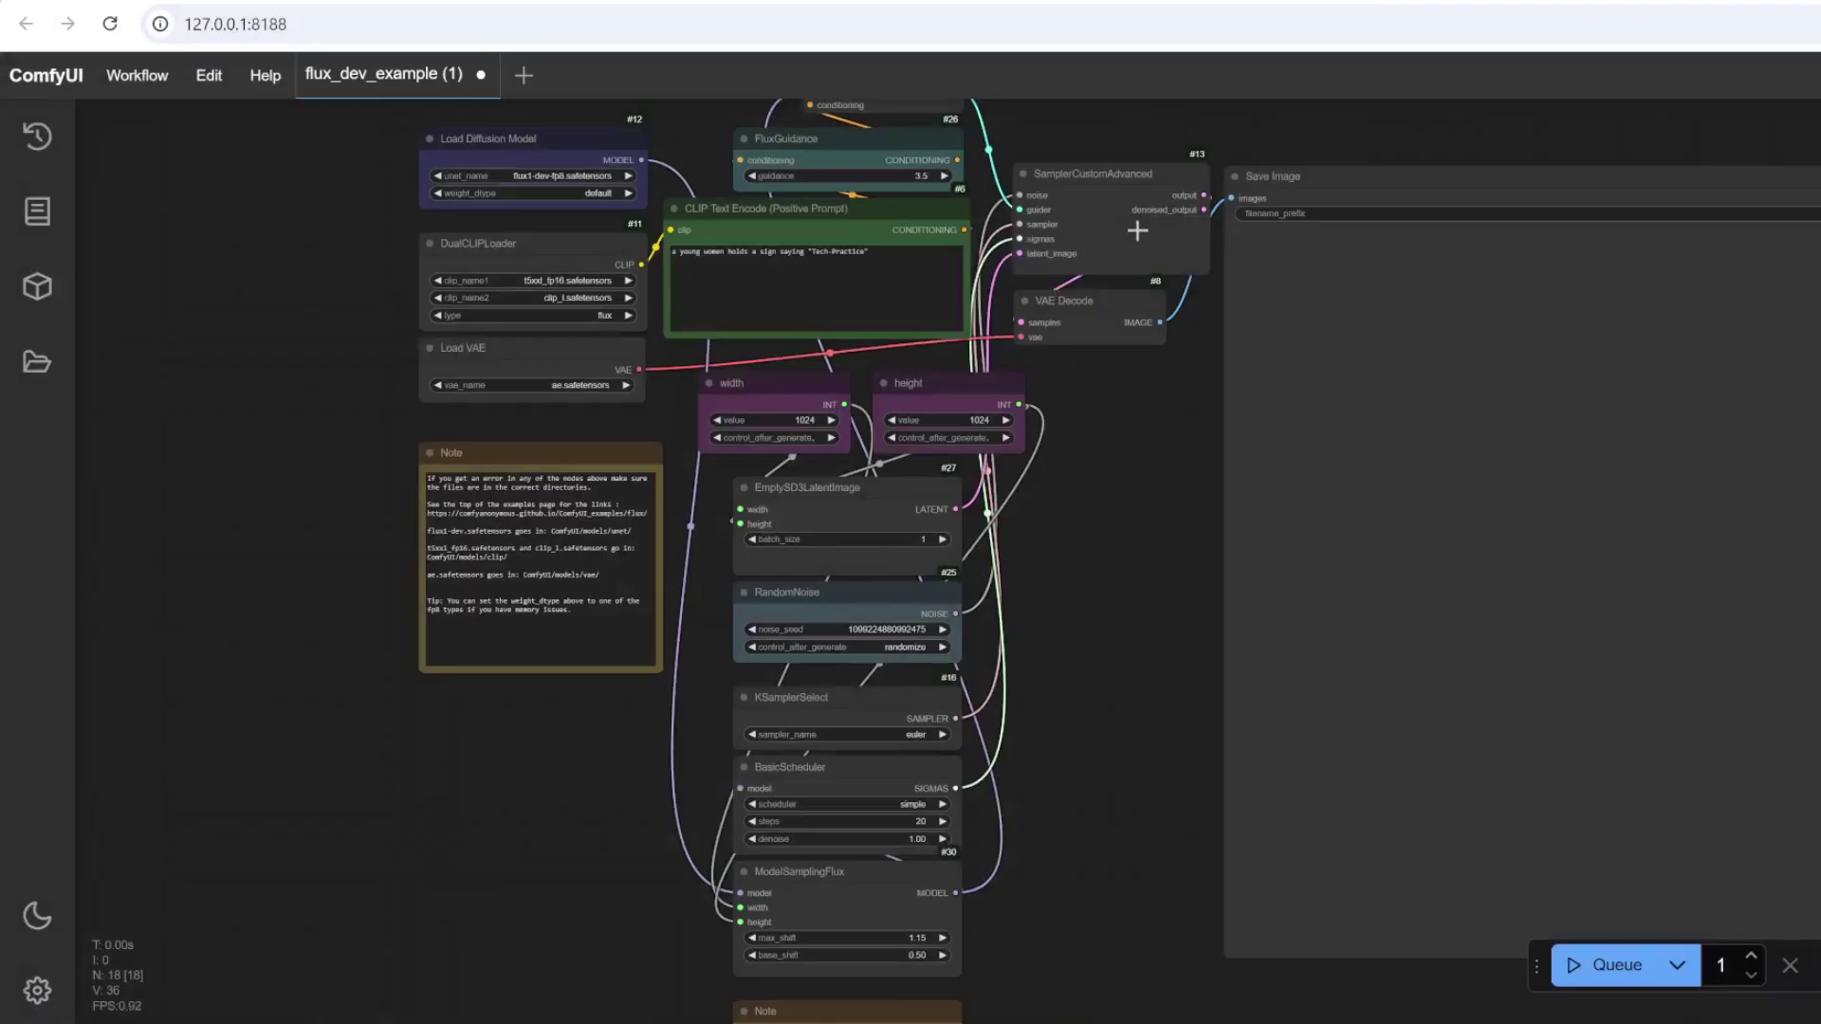
Bring the startup log forward to read the torchaudio import warning and 127.0.0.1:8188 address.
{"action": "key", "text": "alt+Tab"}
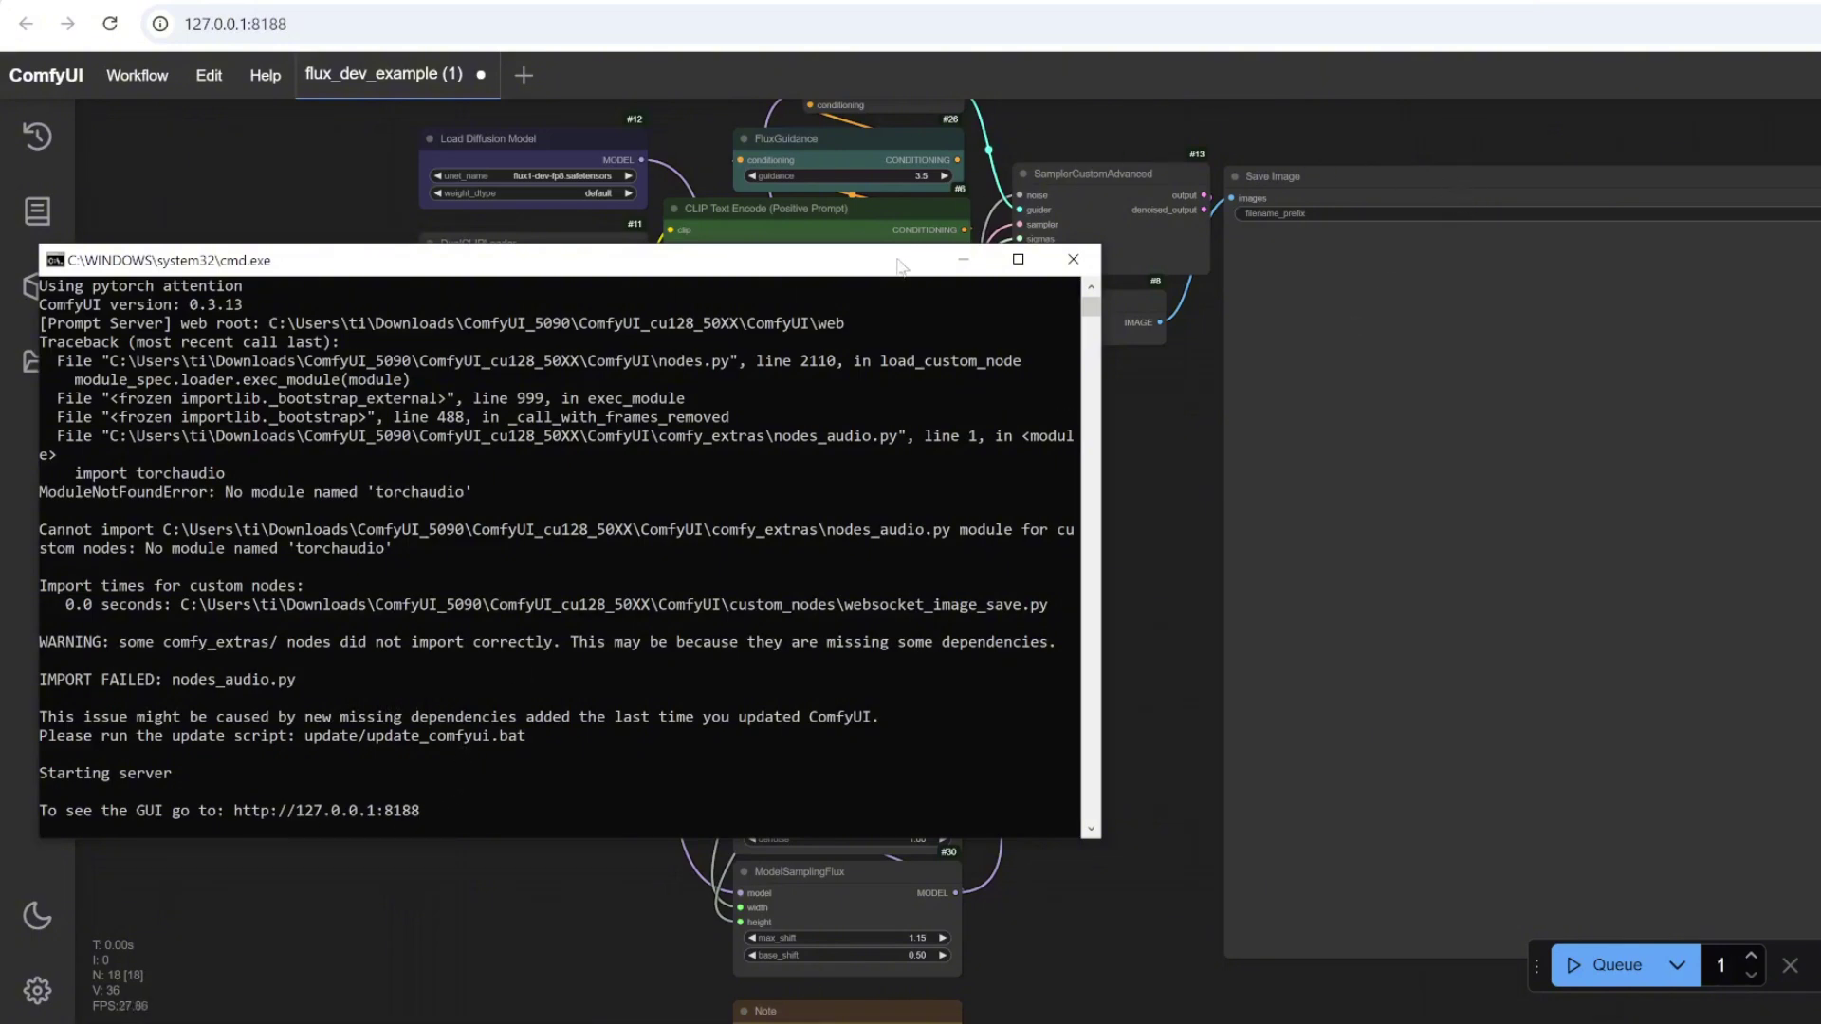
{"action": "mouse_move", "coordinate": [892, 268]}
{"action": "left_mouse_down"}
{"action": "mouse_move", "coordinate": [944, 348]}
{"action": "mouse_move", "coordinate": [887, 235]}
{"action": "left_mouse_up"}
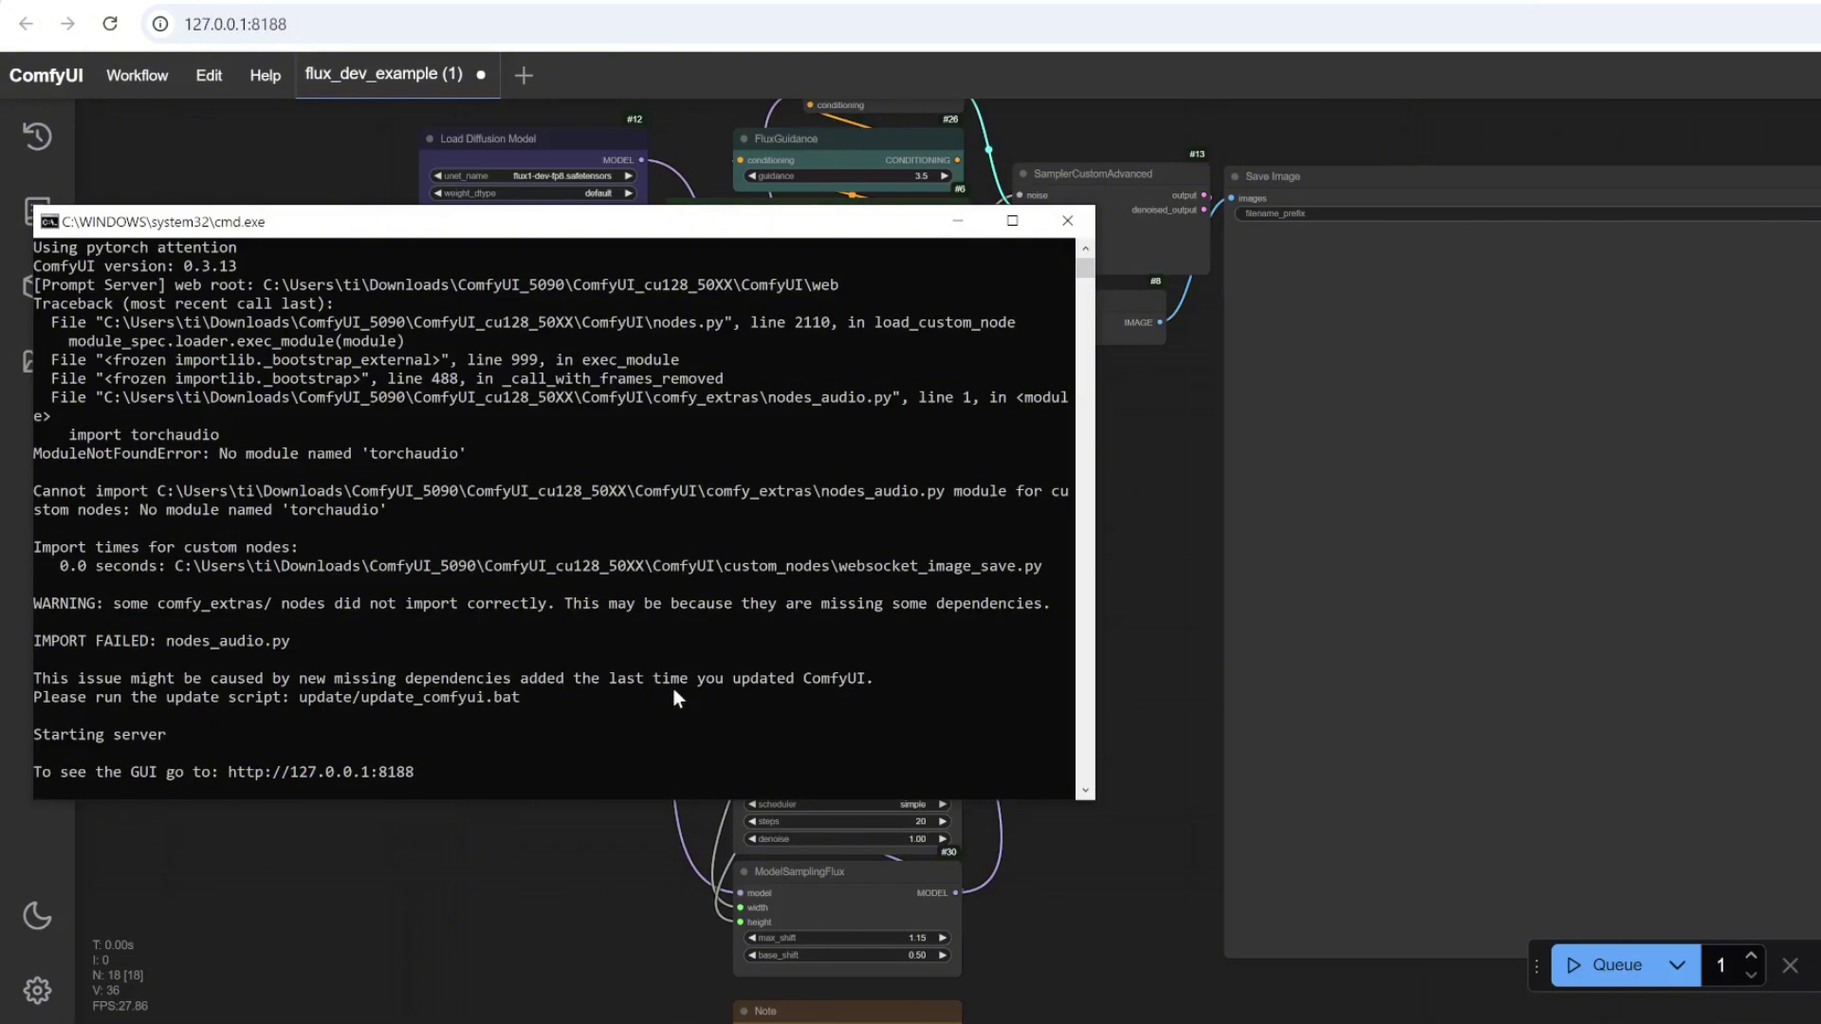
Minimize the console and return to the Flux examples page at the Flux Dev image.
{"action": "left_click", "coordinate": [957, 221]}
{"action": "left_click_drag", "start_coordinate": [1117, 122], "coordinate": [996, 195]}
{"action": "scroll", "coordinate": [1106, 265], "scroll_direction": "up", "scroll_amount": 3}
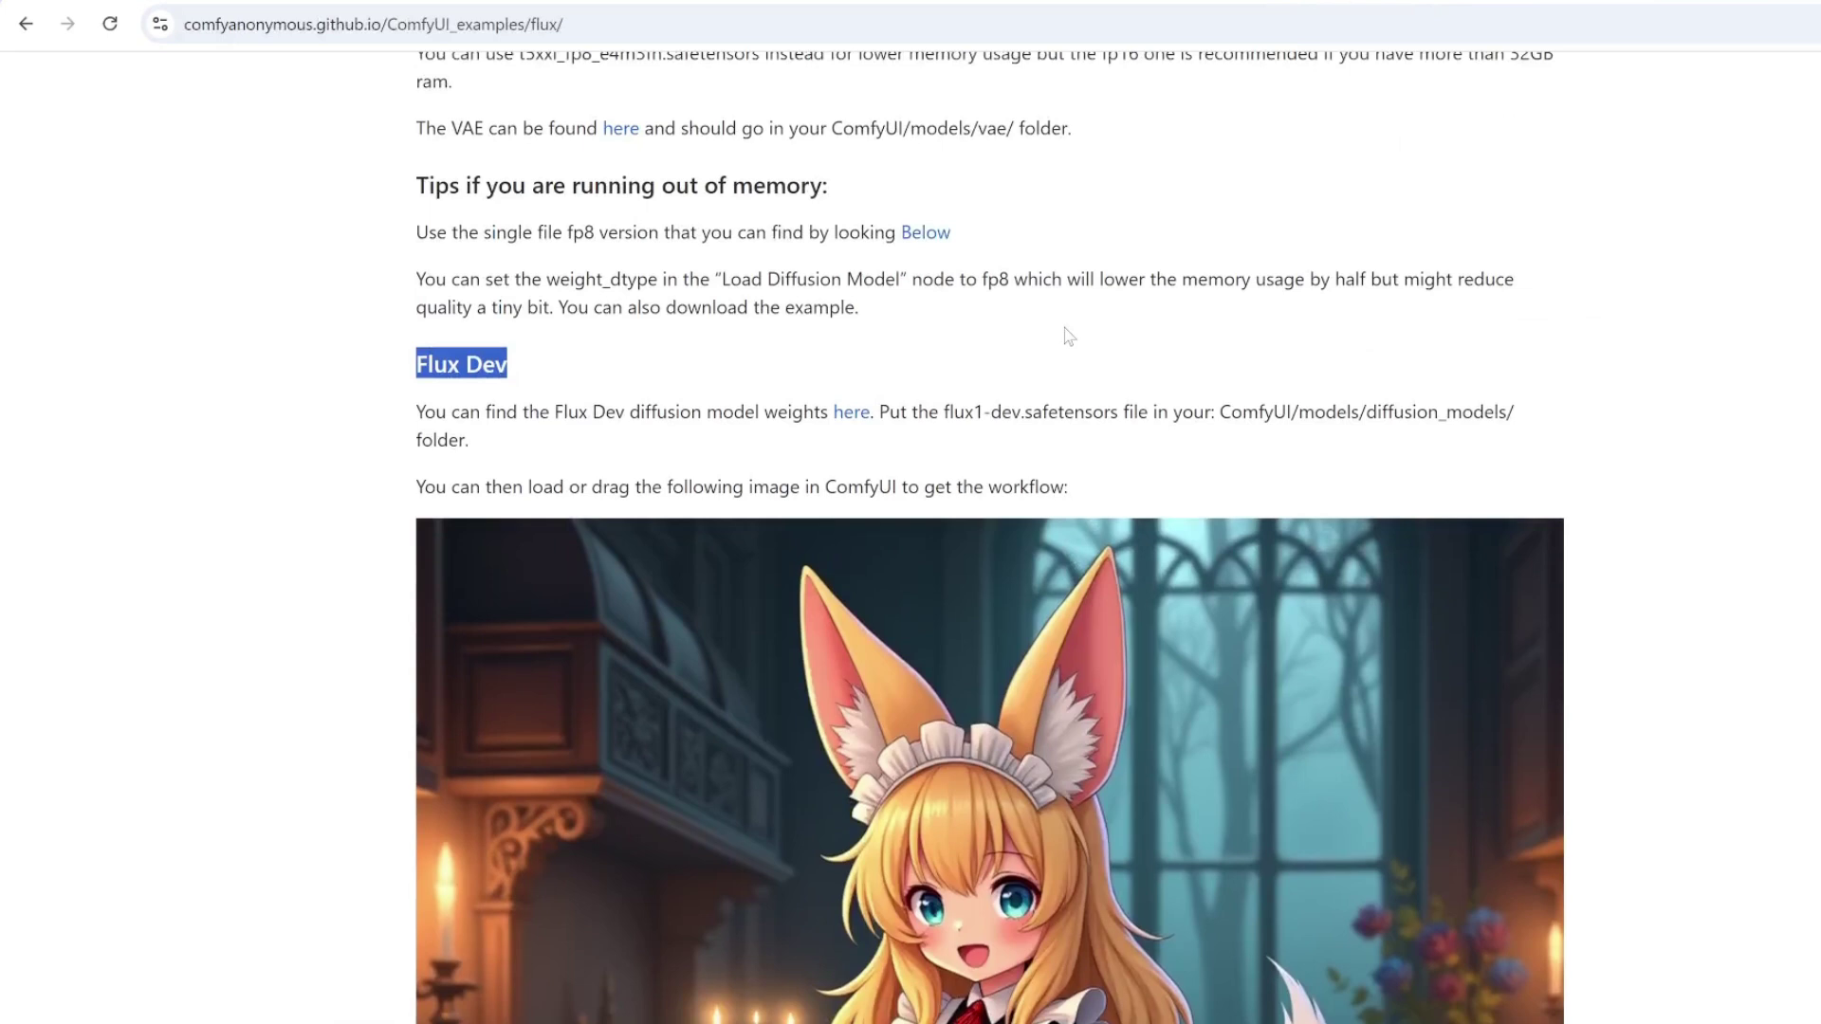
{"action": "scroll", "coordinate": [1037, 317], "scroll_direction": "down", "scroll_amount": 5}
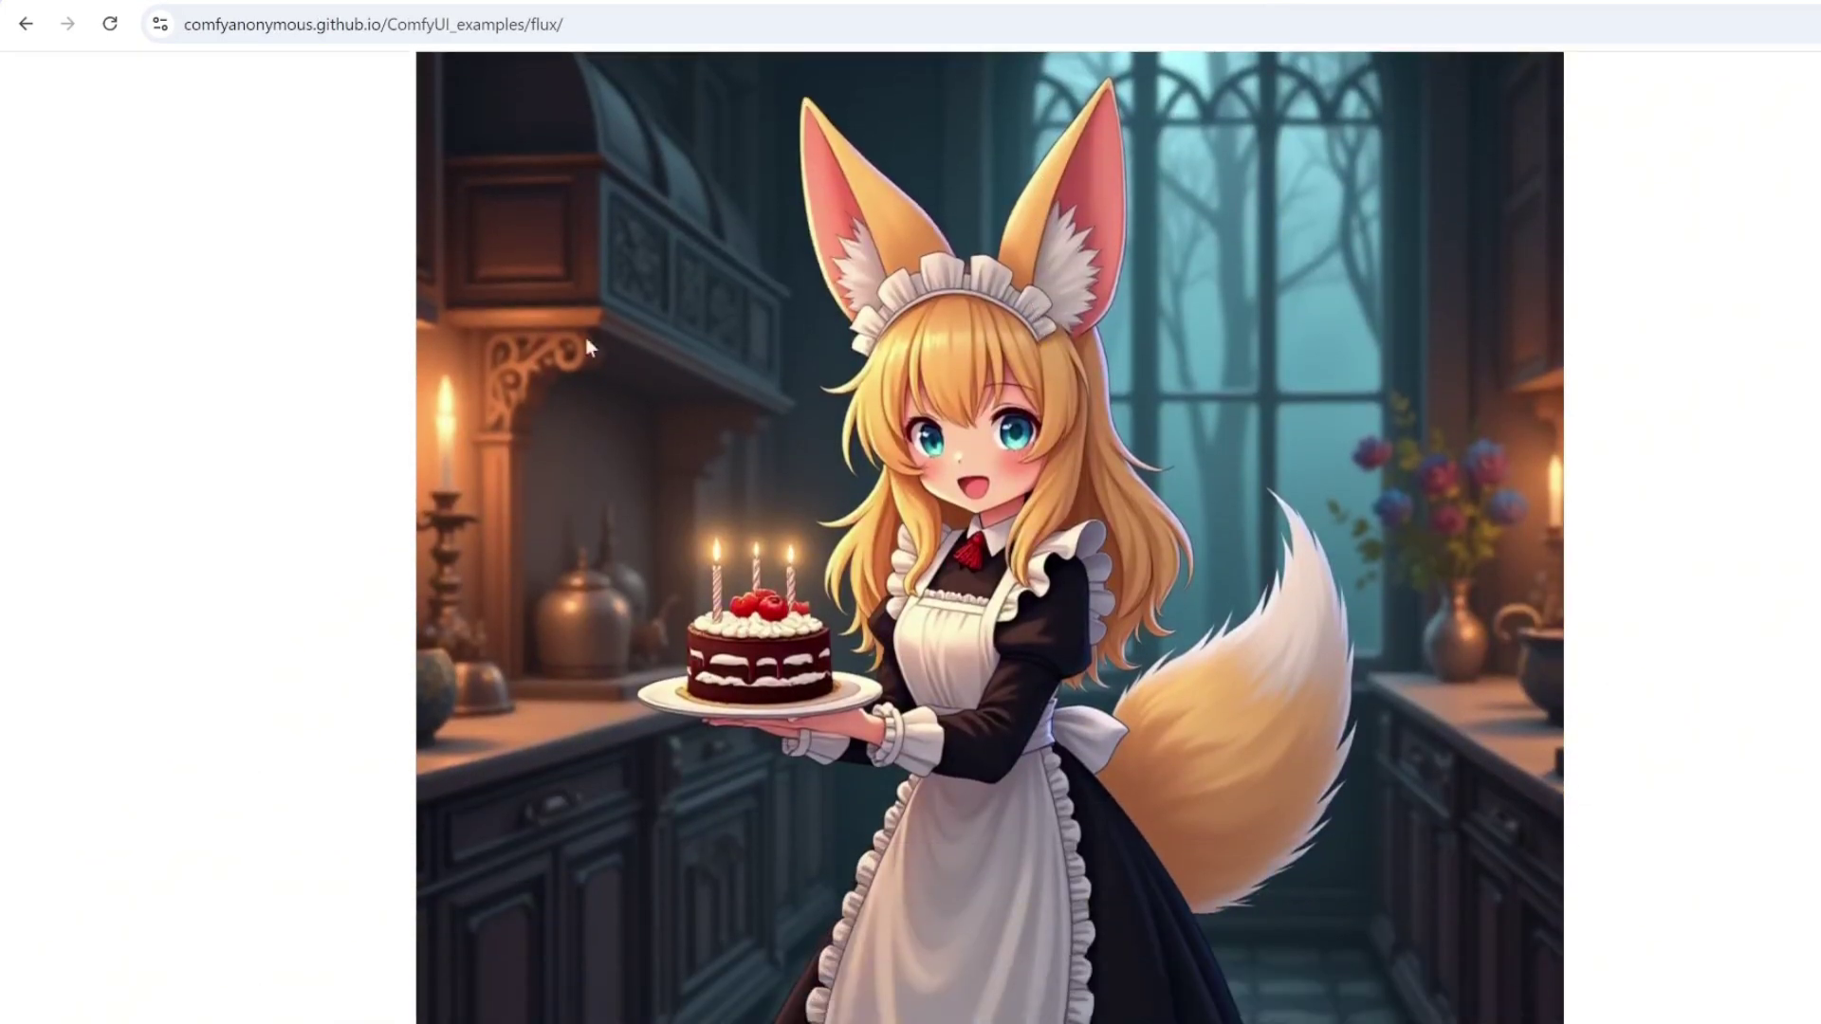
{"action": "scroll", "coordinate": [1222, 484], "scroll_direction": "up", "scroll_amount": 1}
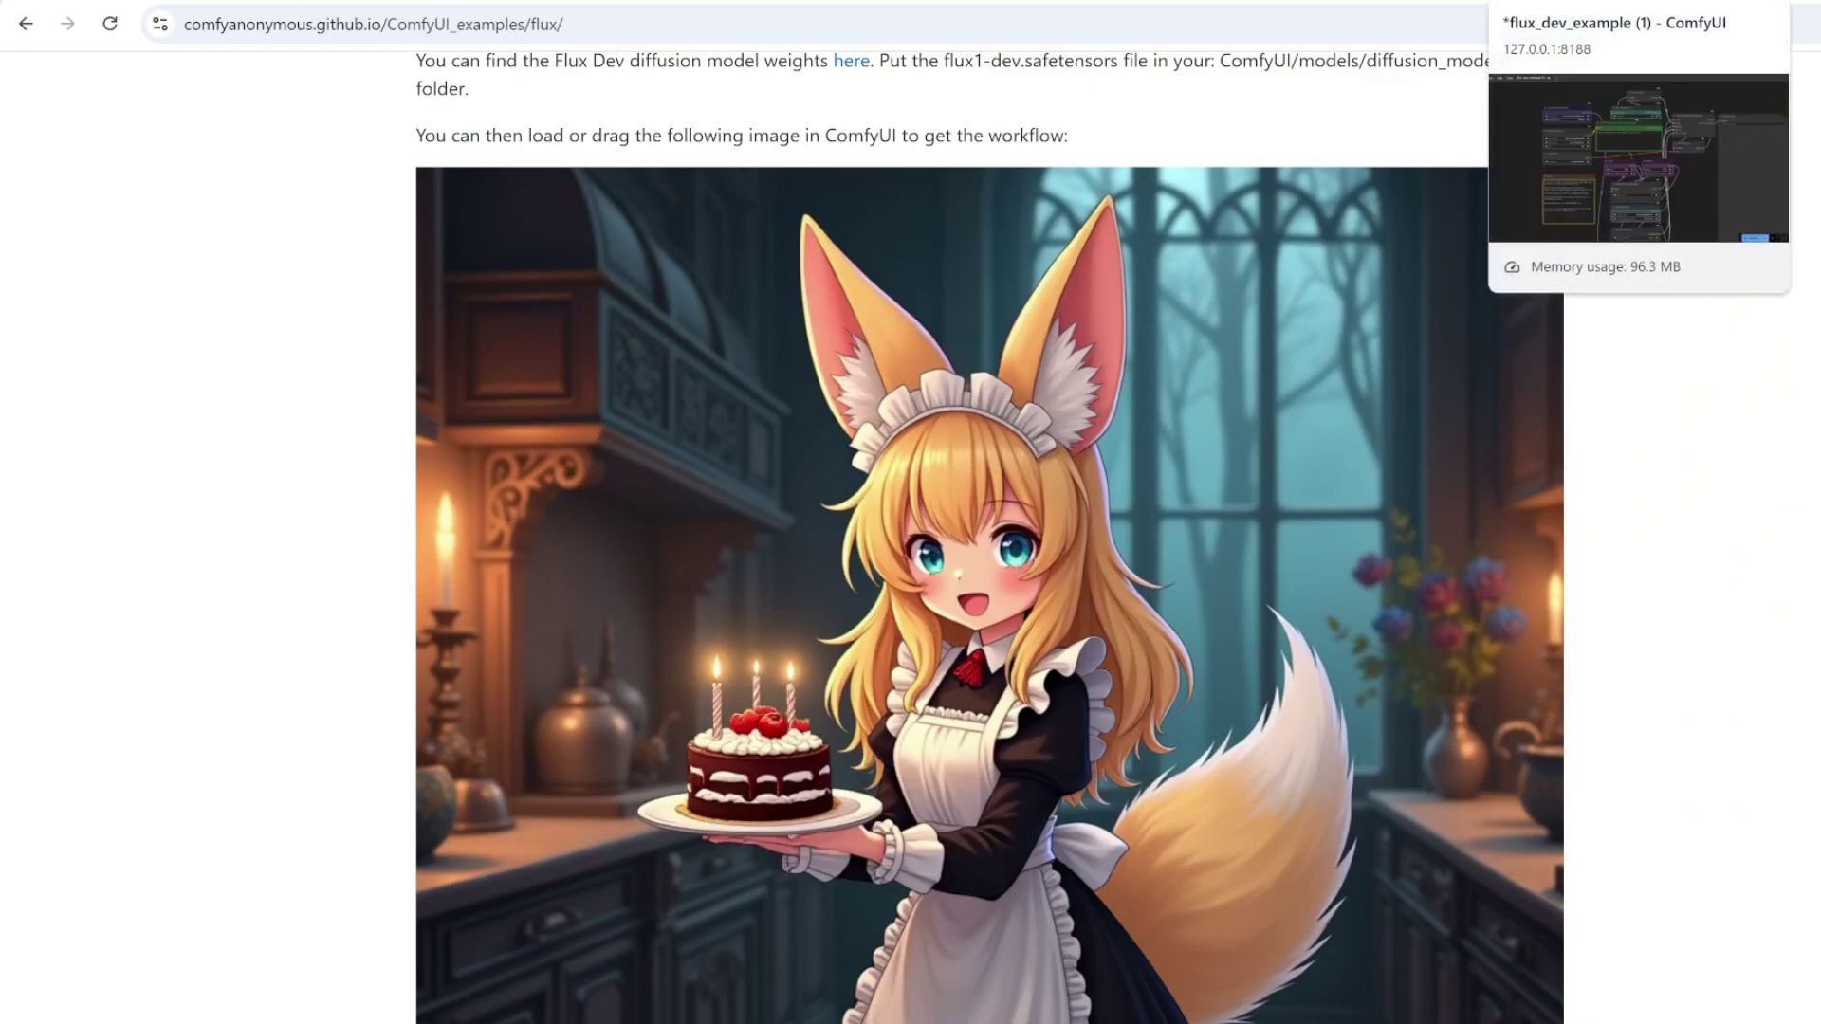
Return to the flux_dev_example workflow and pan the canvas to the loader nodes.
{"action": "left_click", "coordinate": [1593, 1]}
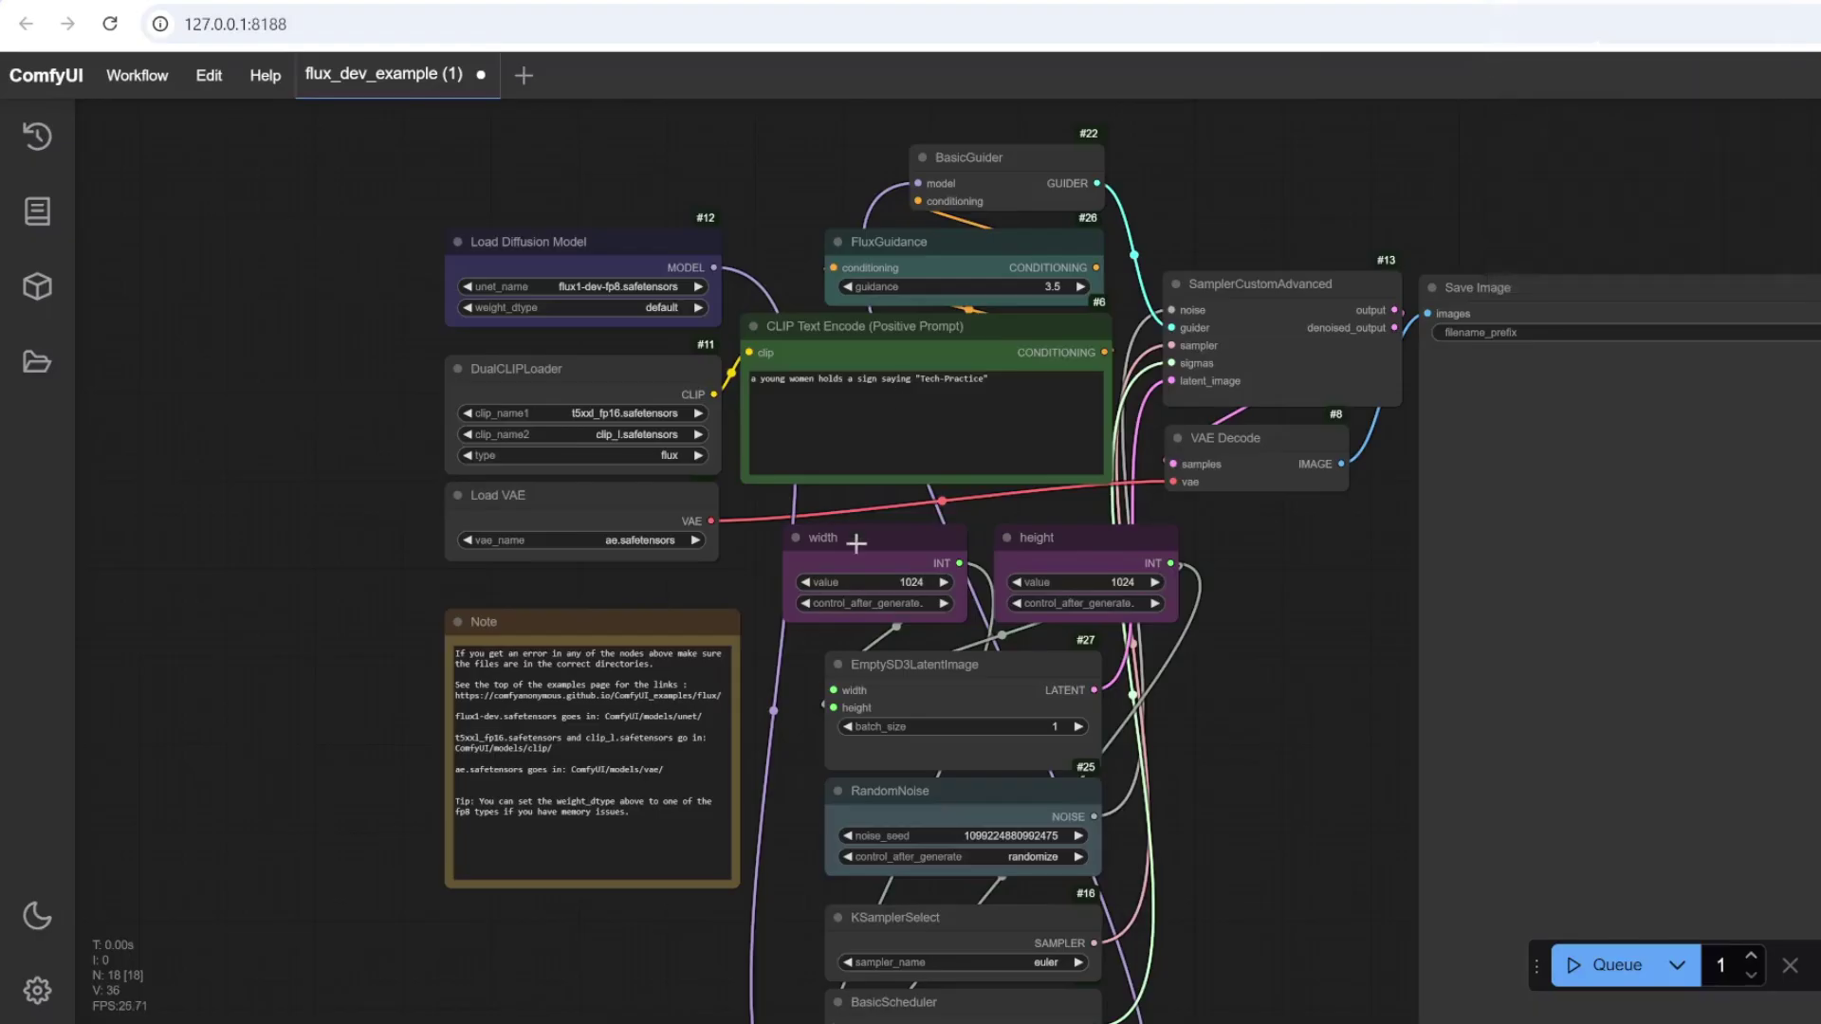
{"action": "left_click_drag", "start_coordinate": [1348, 566], "coordinate": [1150, 508]}
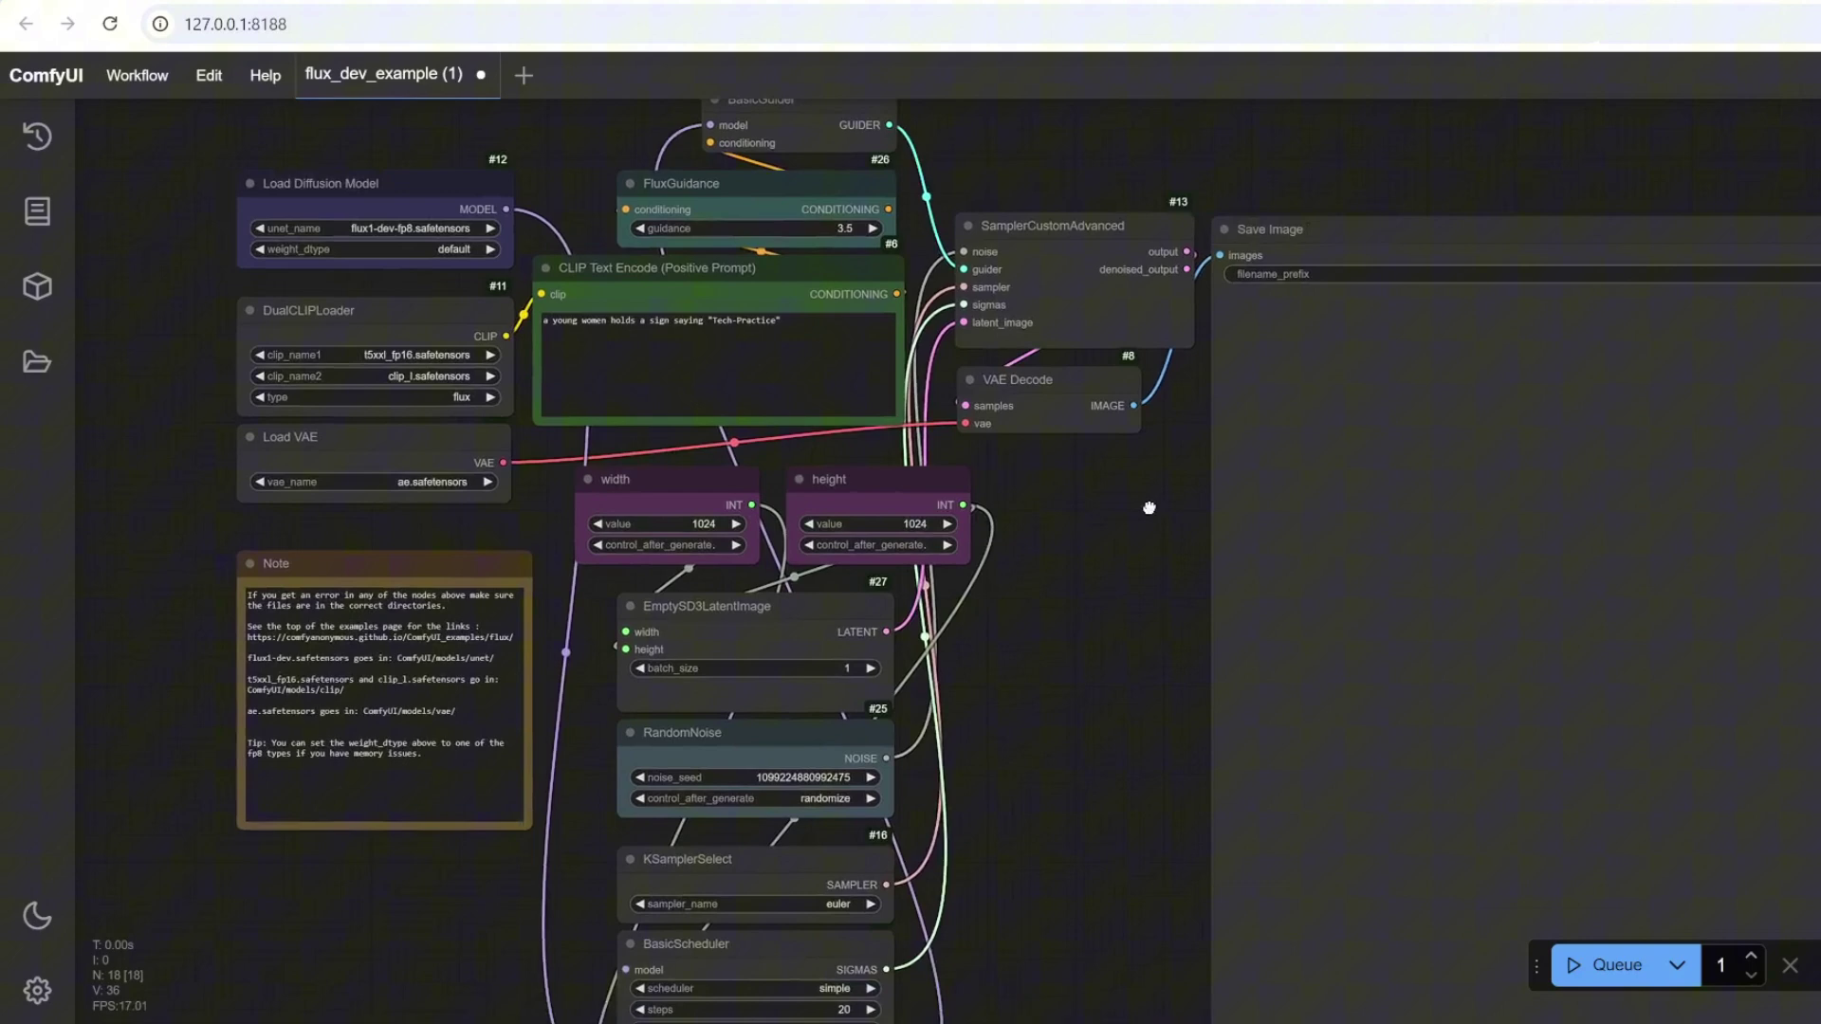
{"action": "scroll", "coordinate": [1147, 513], "scroll_direction": "down", "scroll_amount": 3}
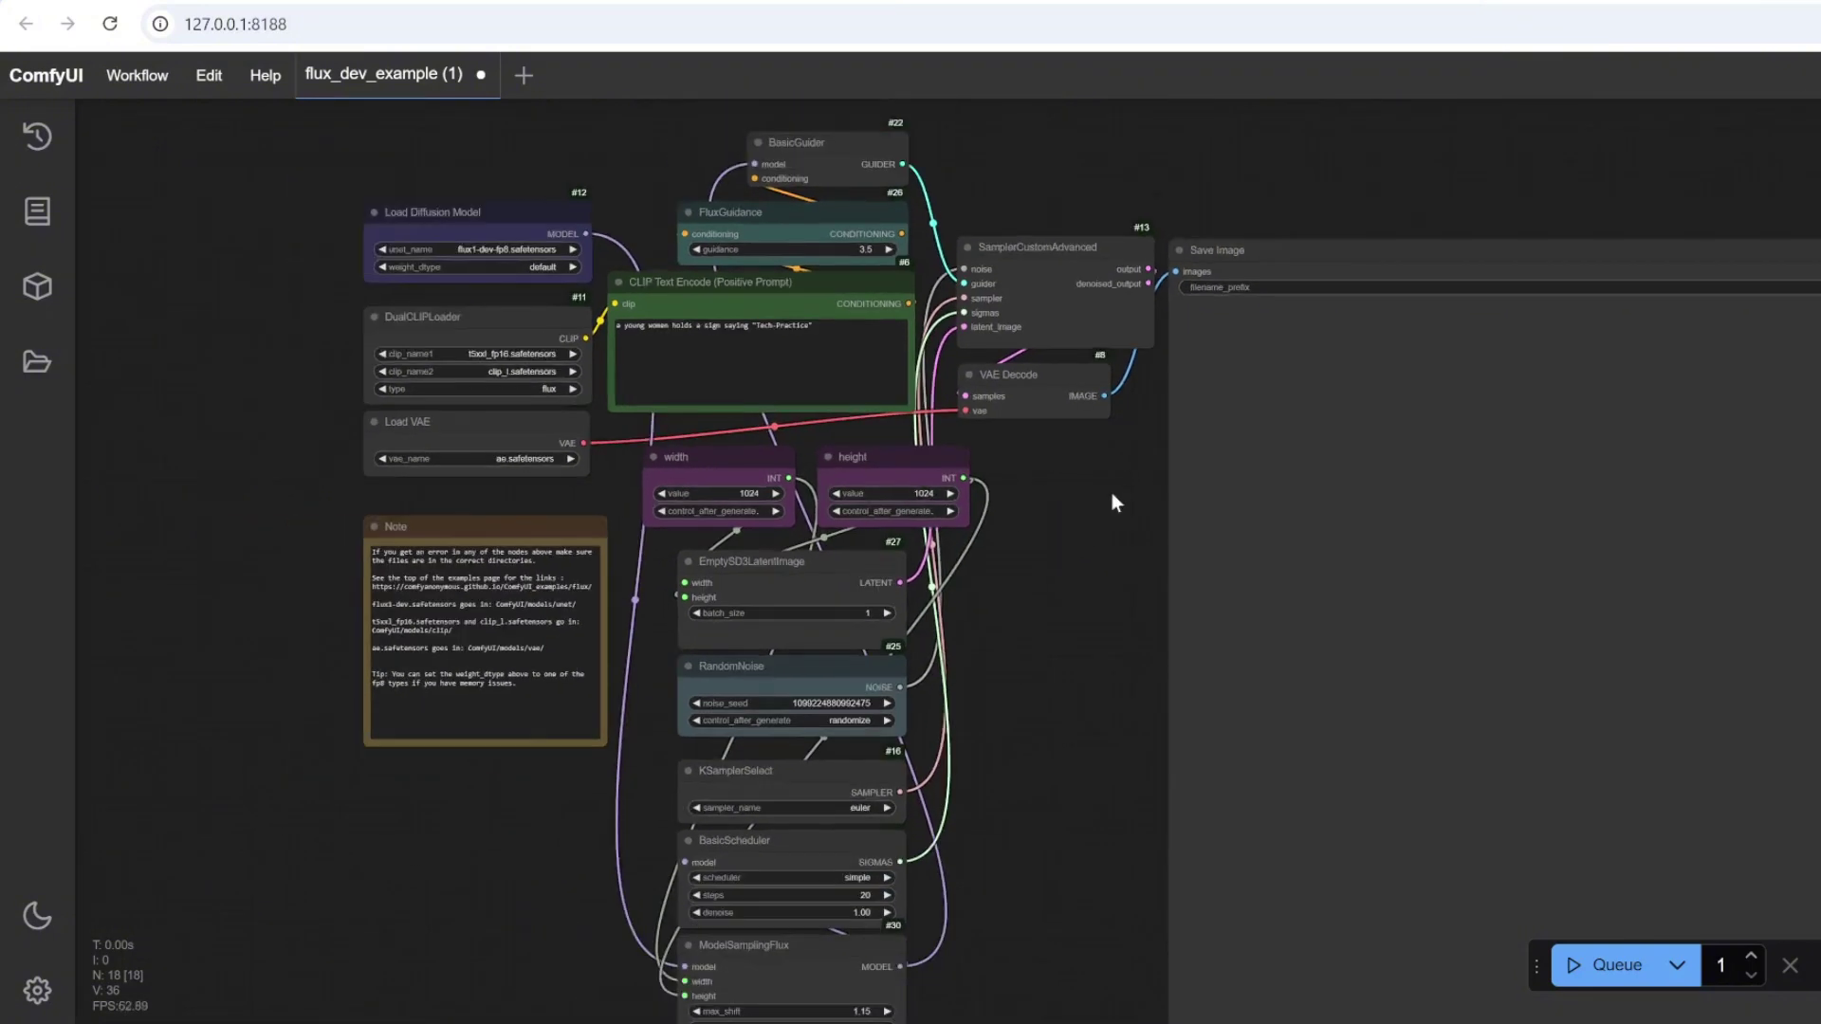
{"action": "left_click_drag", "start_coordinate": [1111, 503], "coordinate": [1080, 574]}
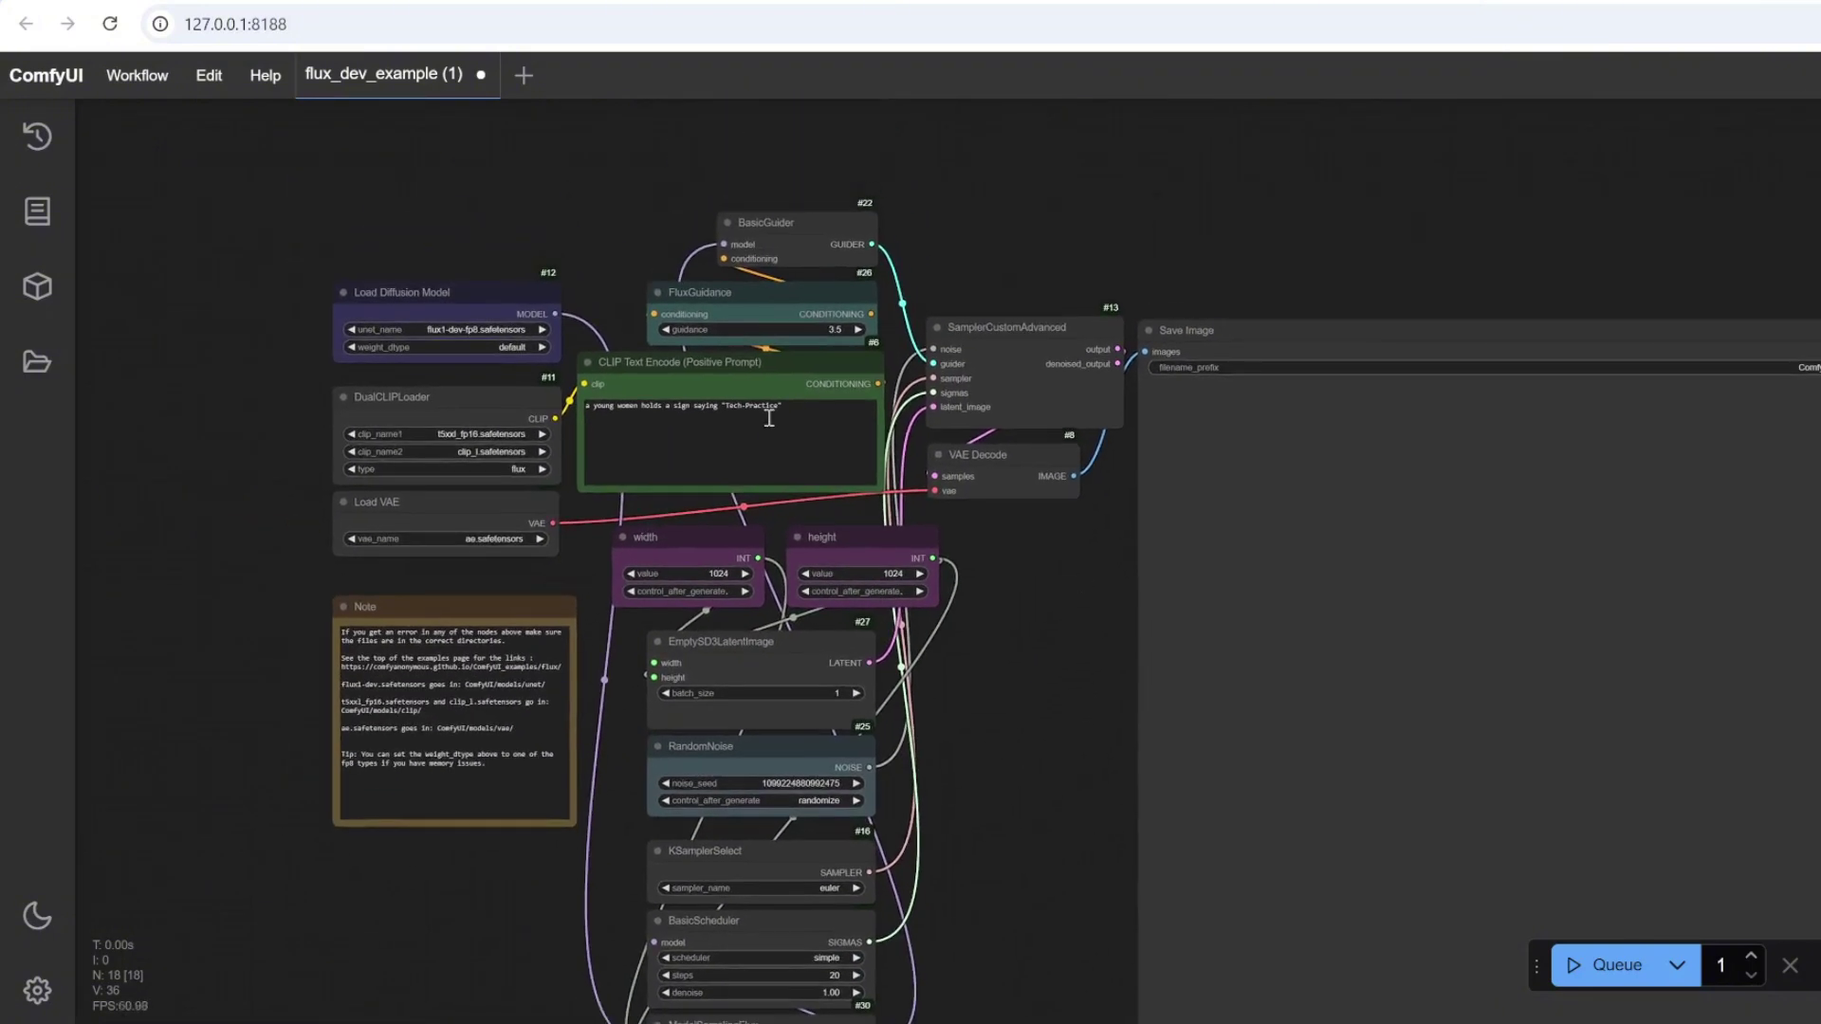
{"action": "scroll", "coordinate": [275, 299], "scroll_direction": "up", "scroll_amount": 7}
{"action": "scroll", "coordinate": [968, 324], "scroll_direction": "up", "scroll_amount": 1}
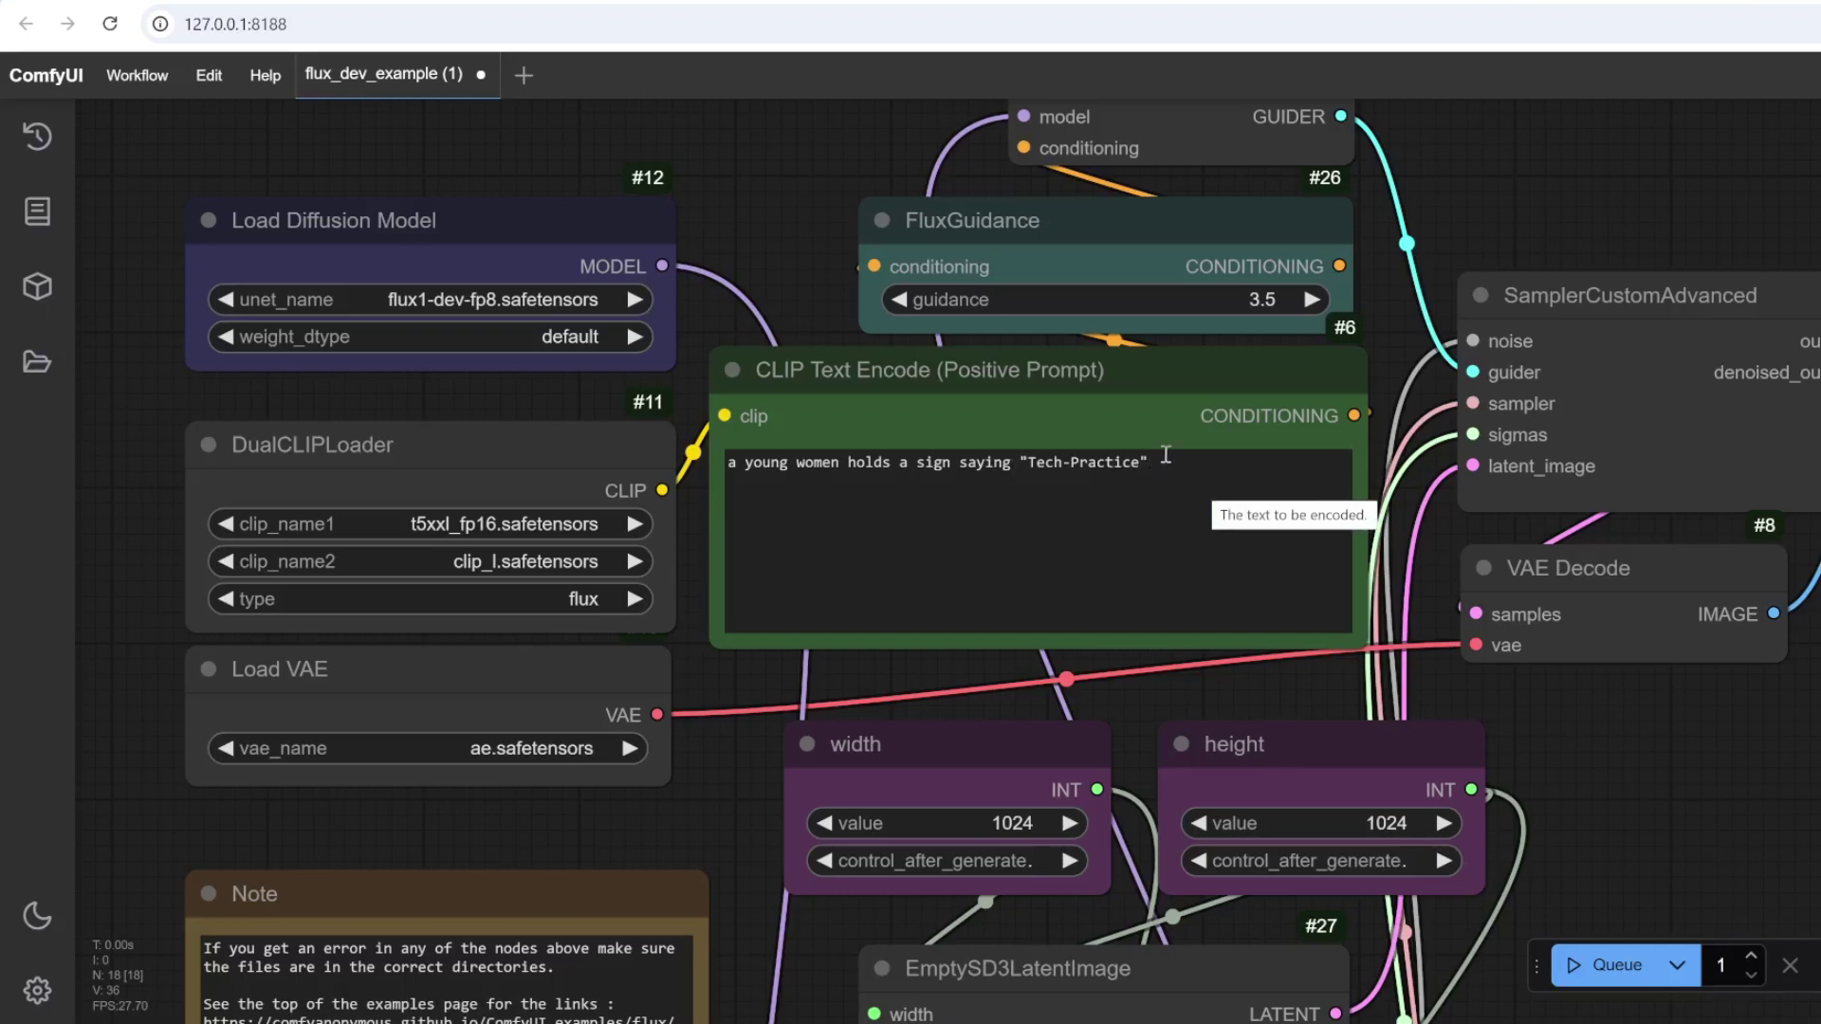
{"action": "scroll", "coordinate": [1091, 479], "scroll_direction": "down", "scroll_amount": 3}
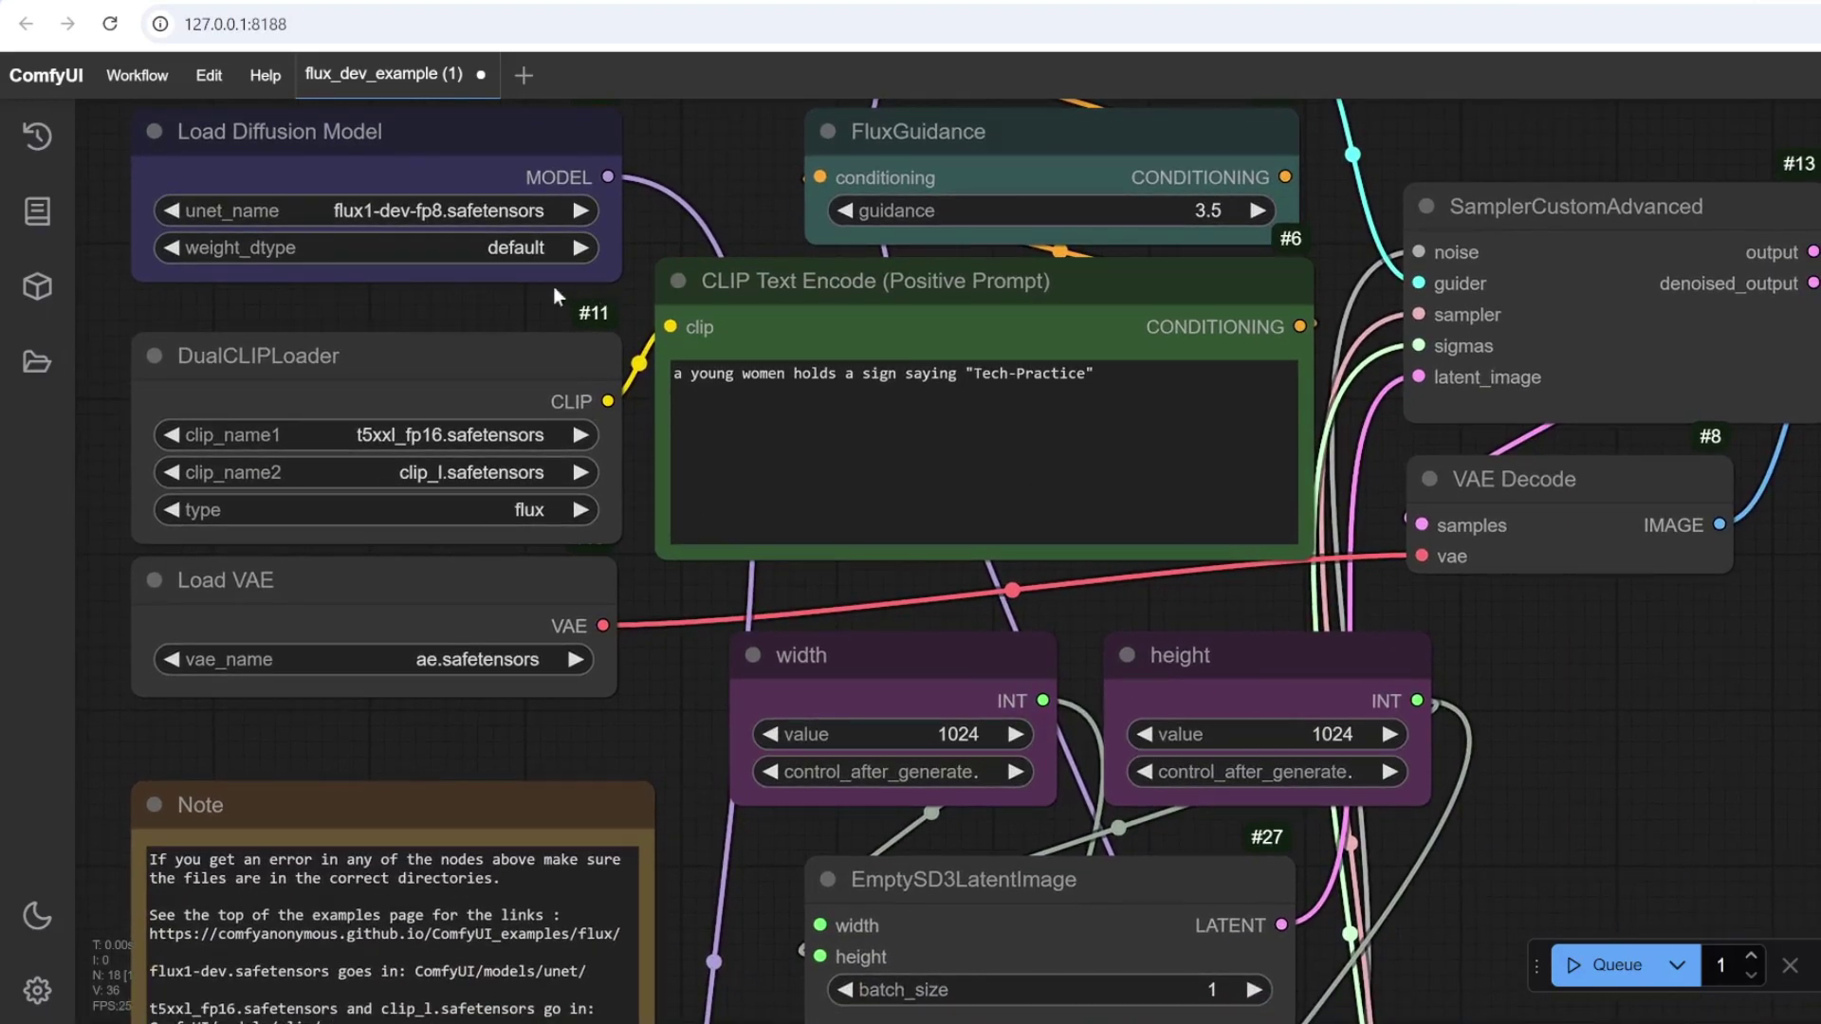
{"action": "left_click_drag", "start_coordinate": [489, 303], "coordinate": [723, 310]}
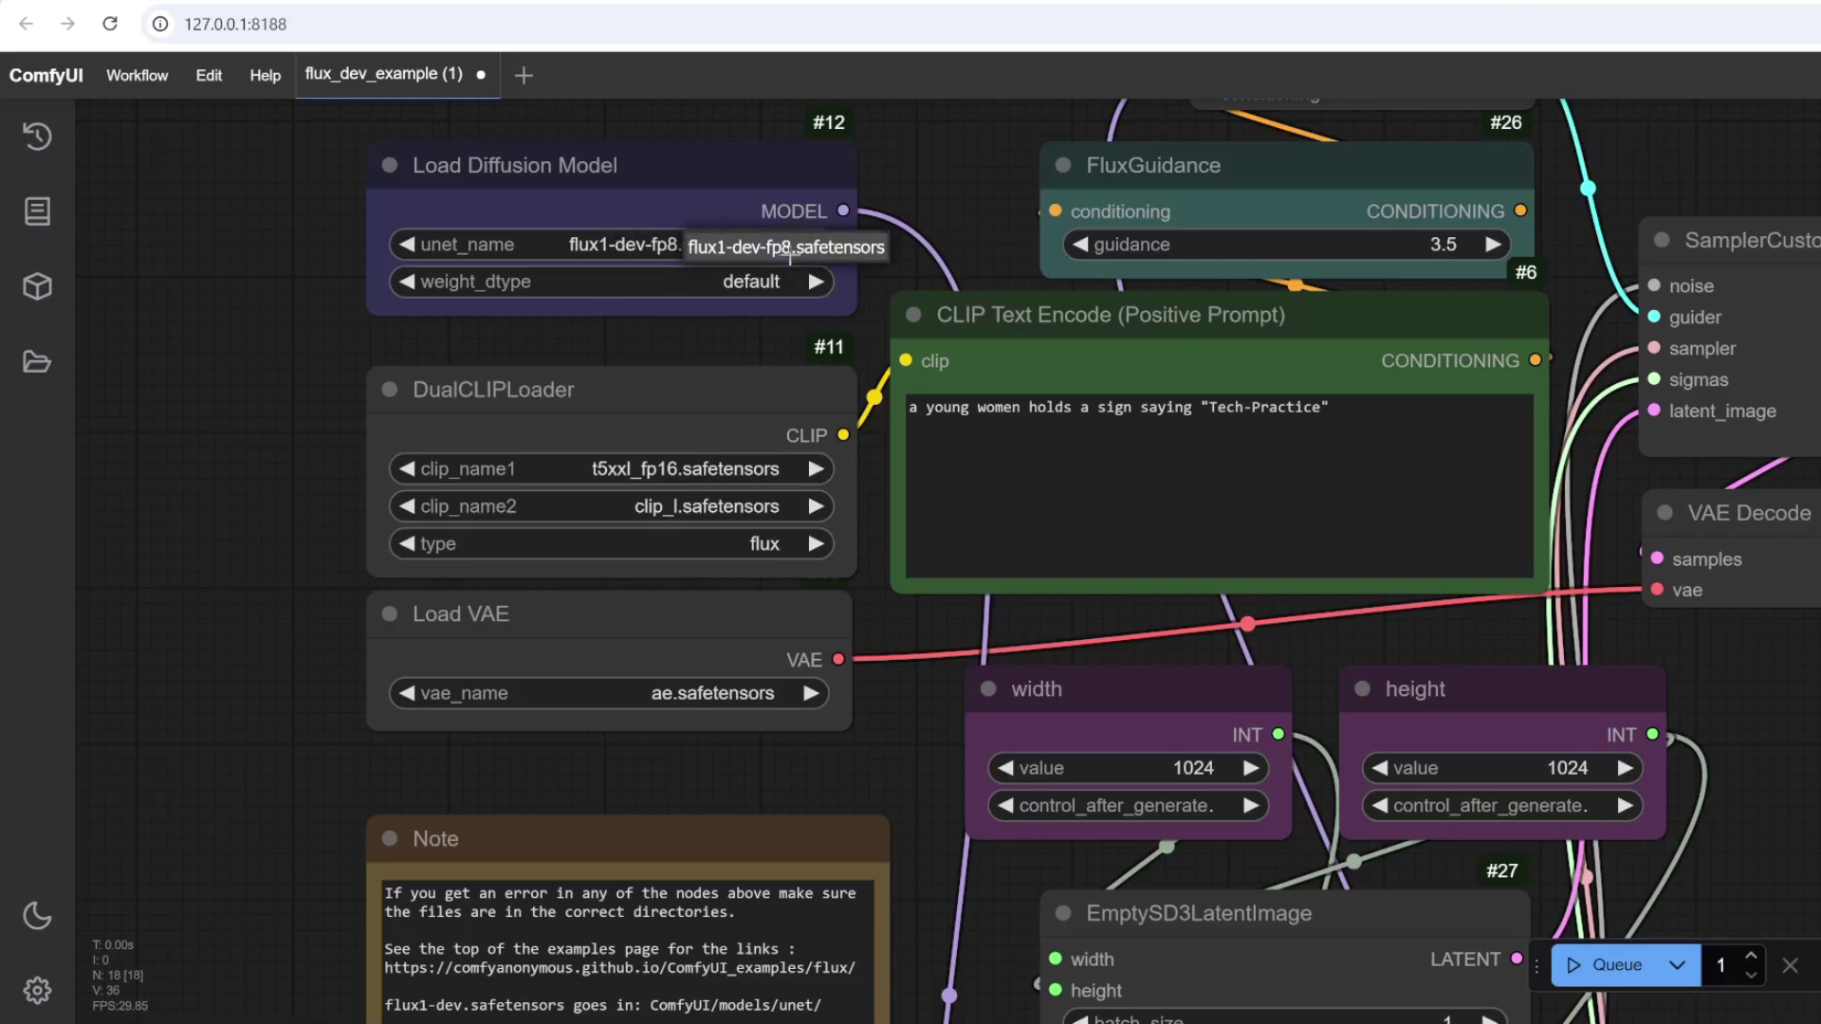
{"action": "left_click_drag", "start_coordinate": [887, 269], "coordinate": [848, 205]}
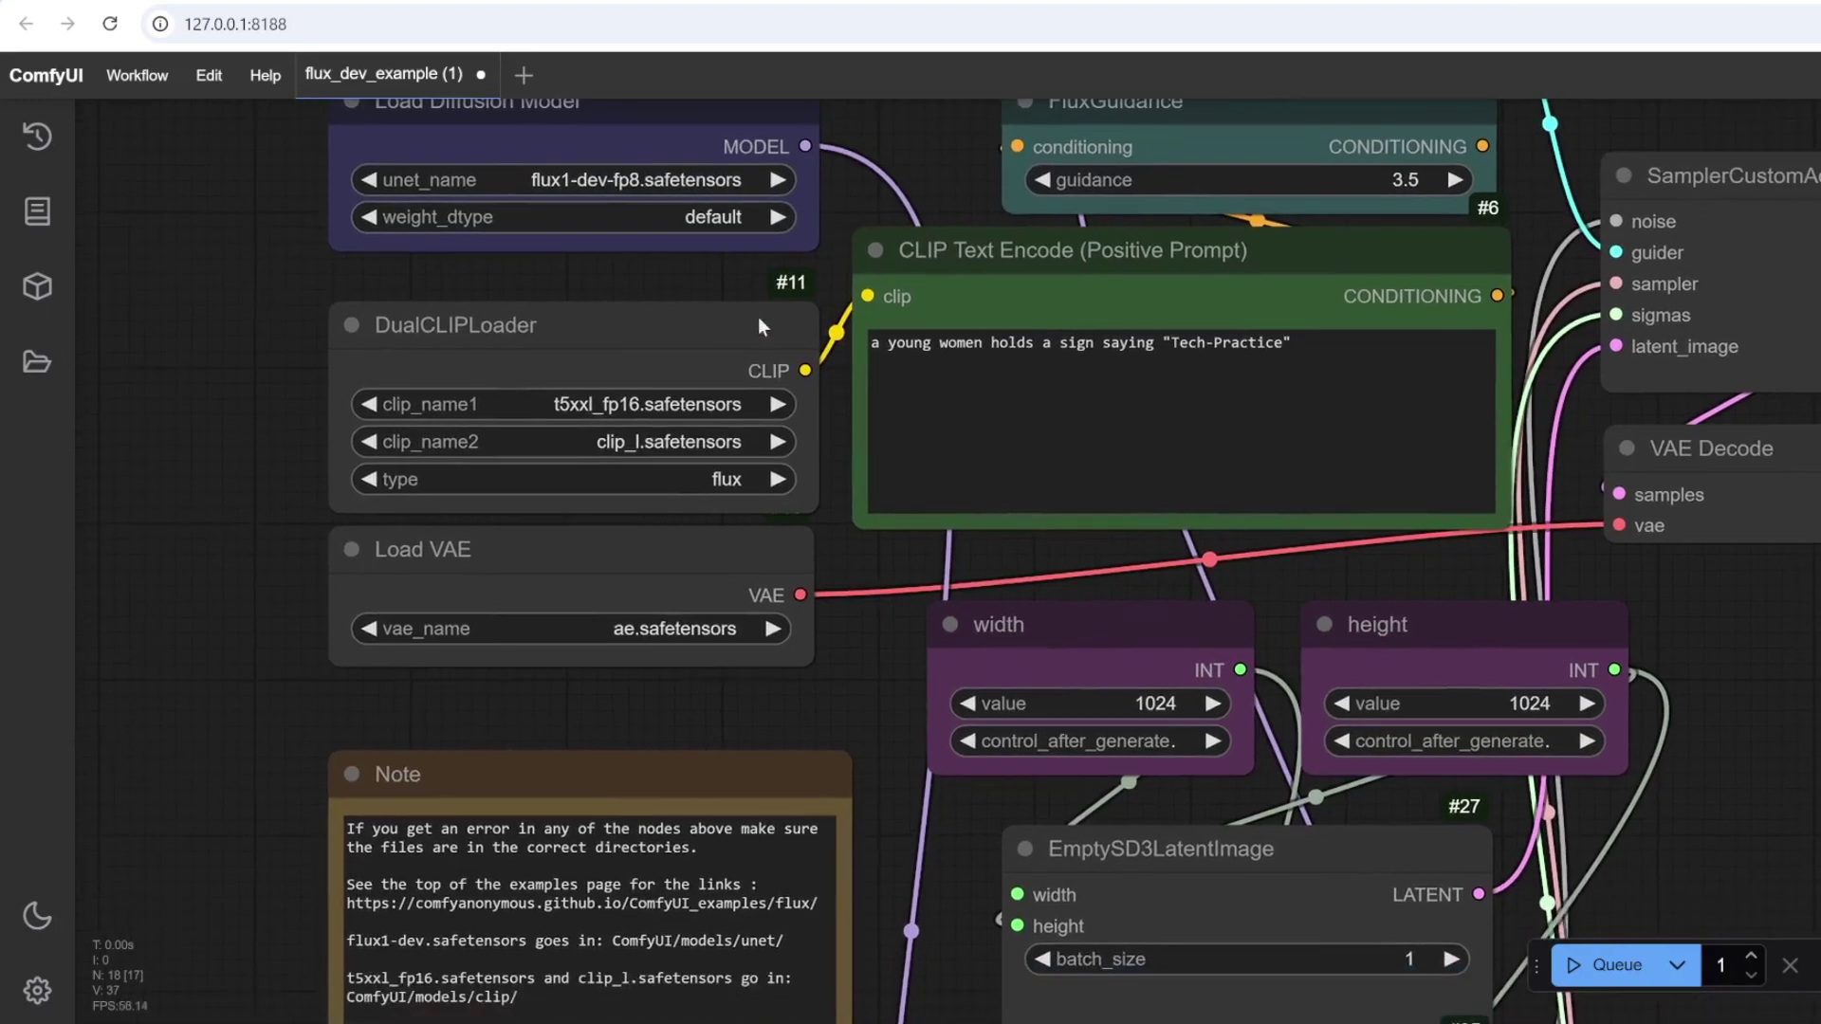
Set the CLIP models to t5xxl_fp16 and clip_l, keeping ae.safetensors as the VAE.
{"action": "left_click", "coordinate": [640, 406]}
{"action": "left_click", "coordinate": [673, 434]}
{"action": "left_click", "coordinate": [633, 446]}
{"action": "left_click", "coordinate": [642, 452]}
{"action": "left_click", "coordinate": [637, 641]}
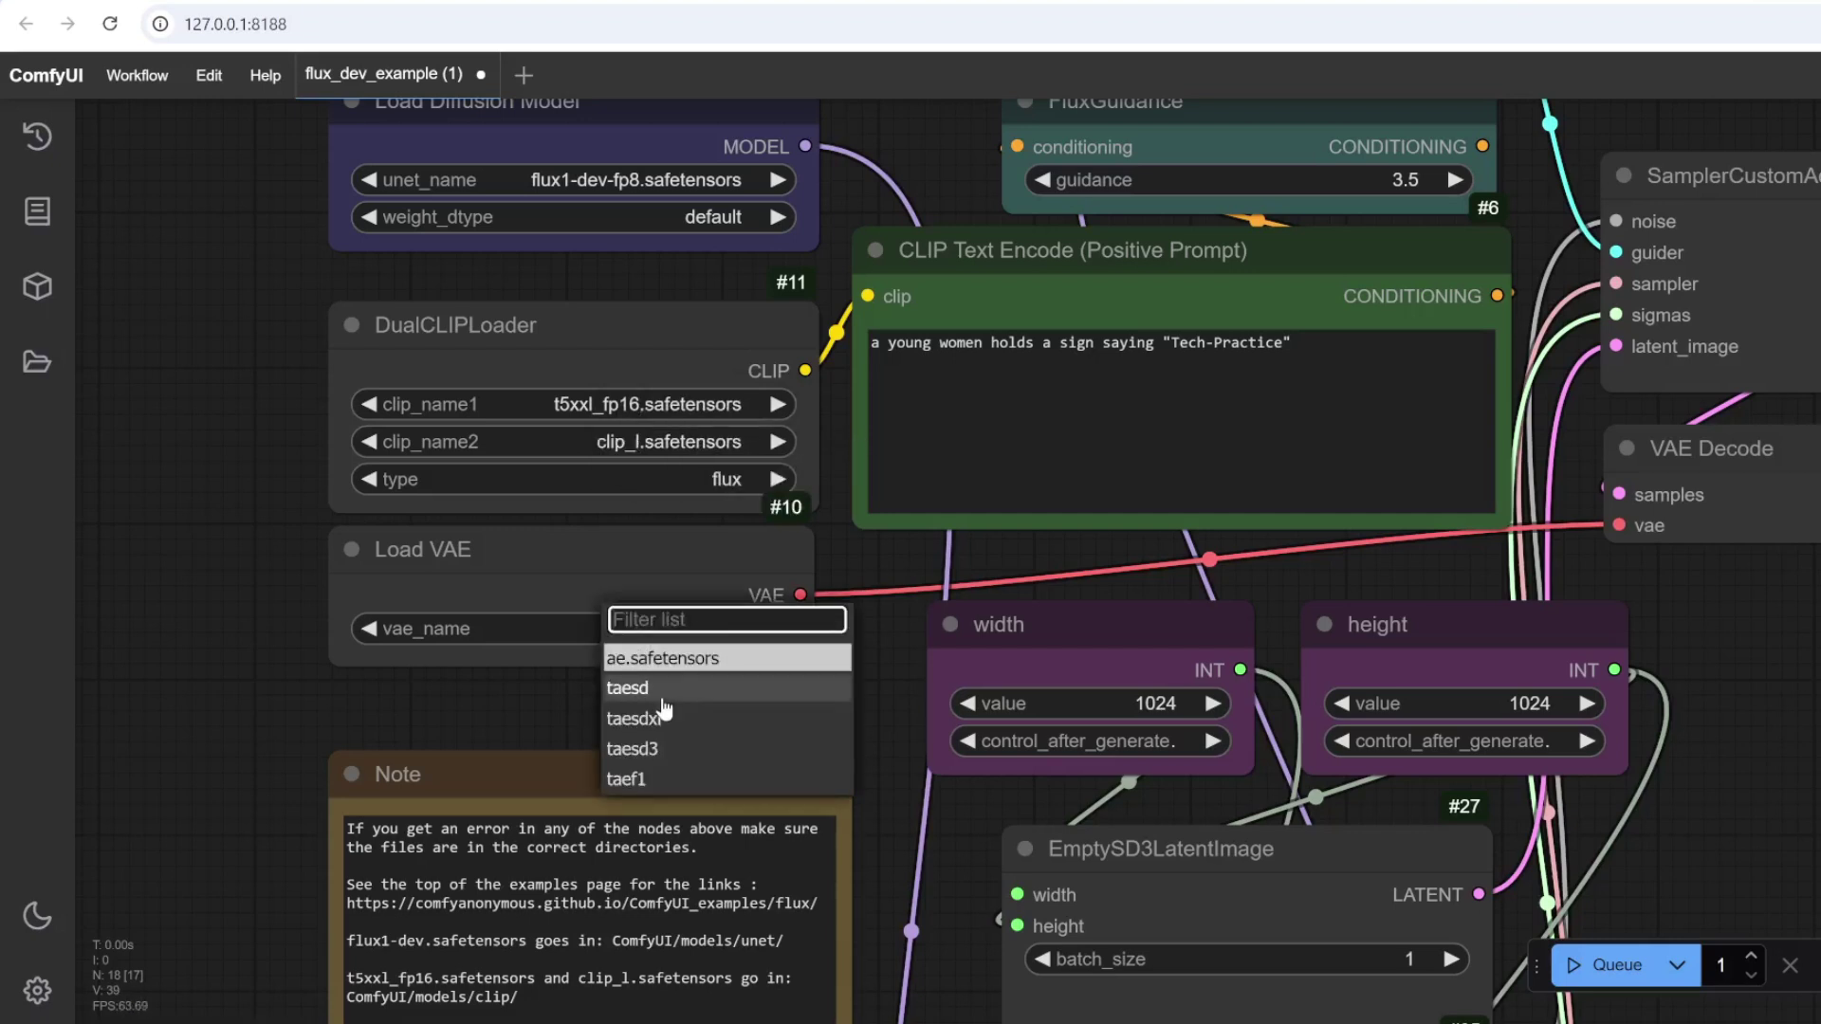
{"action": "left_click", "coordinate": [664, 658]}
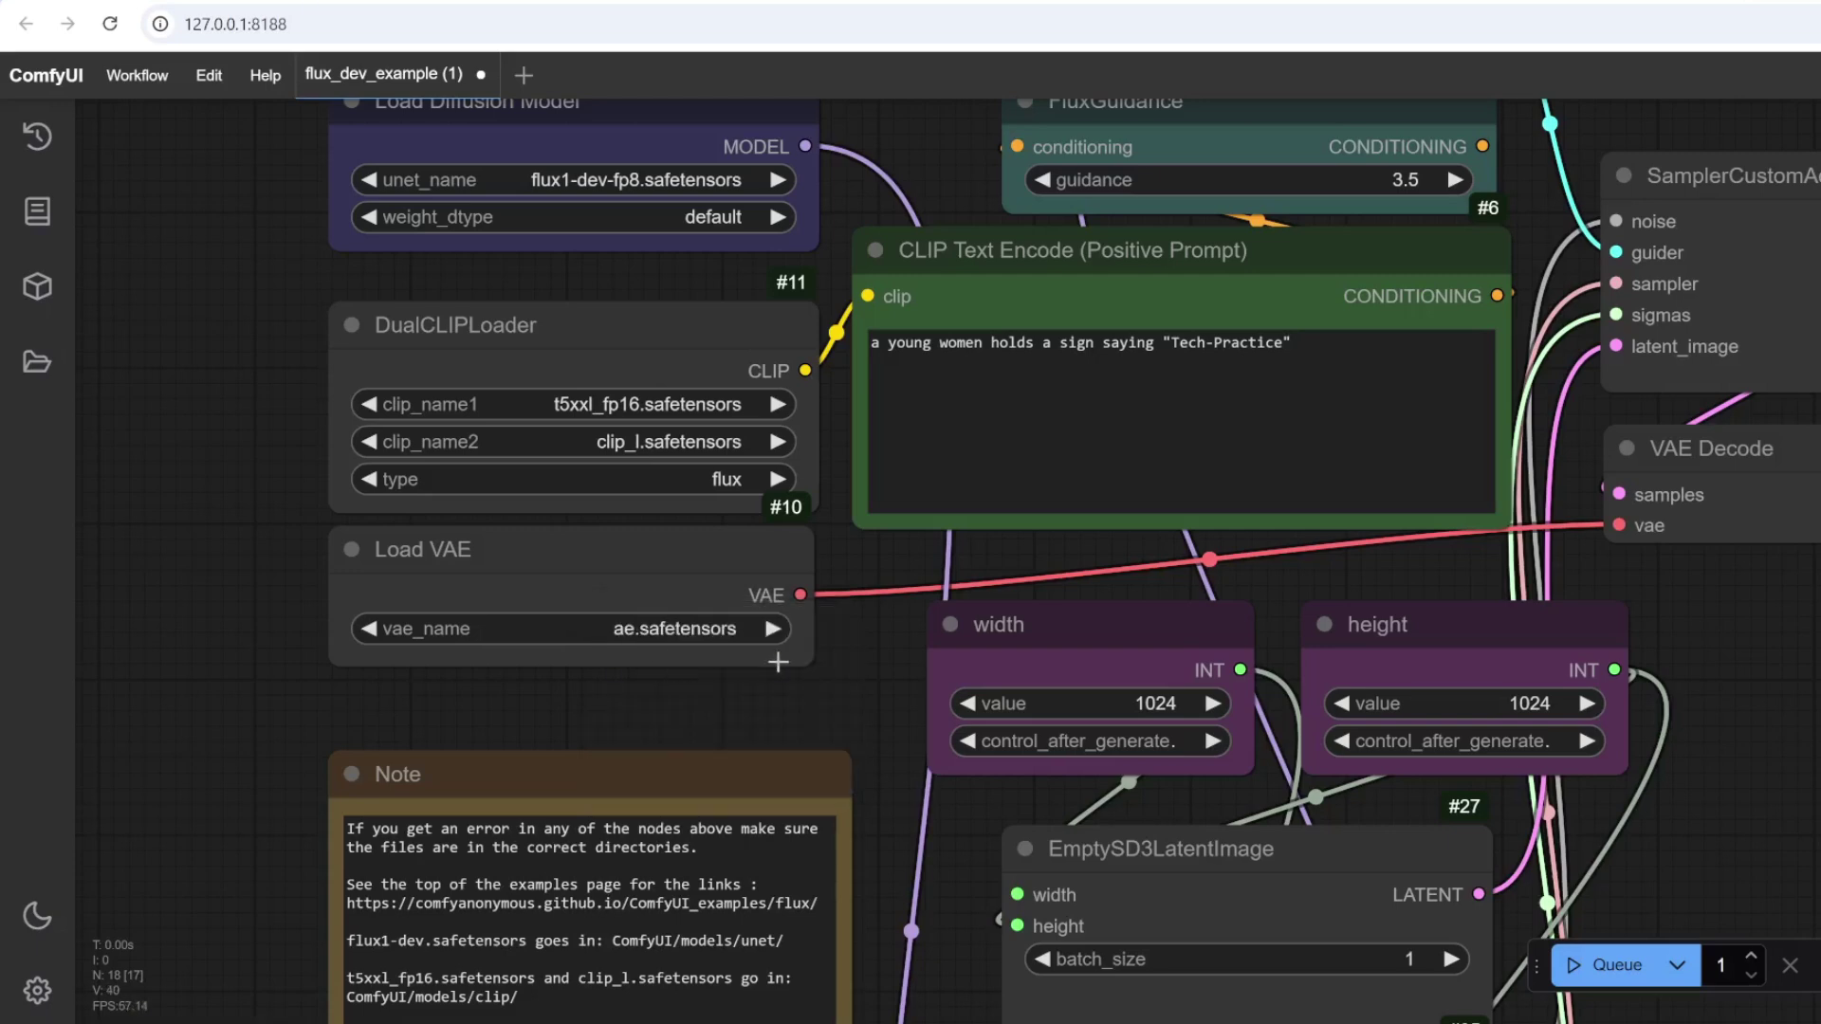
Pan to the KSamplerSelect and BasicScheduler nodes and open the LOGS panel.
{"action": "scroll", "coordinate": [614, 590], "scroll_direction": "down", "scroll_amount": 3}
{"action": "scroll", "coordinate": [613, 583], "scroll_direction": "down", "scroll_amount": 4}
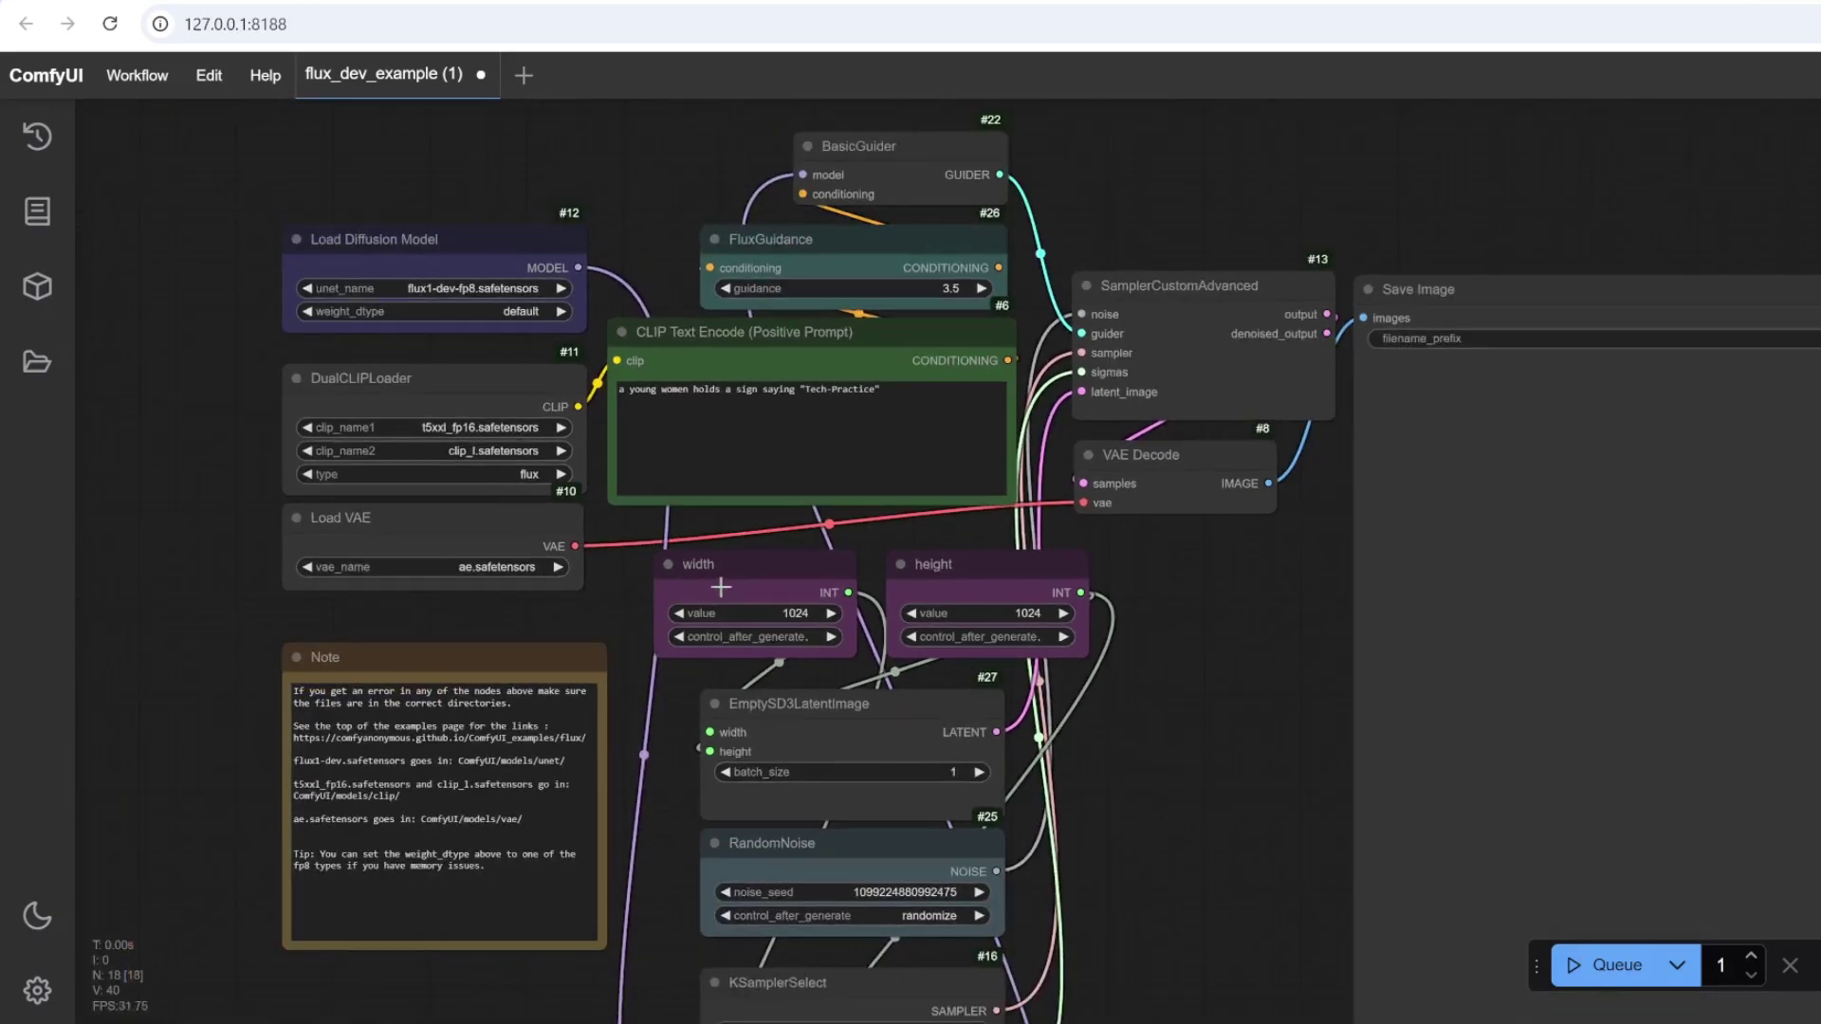
{"action": "left_click_drag", "start_coordinate": [1140, 588], "coordinate": [1033, 603]}
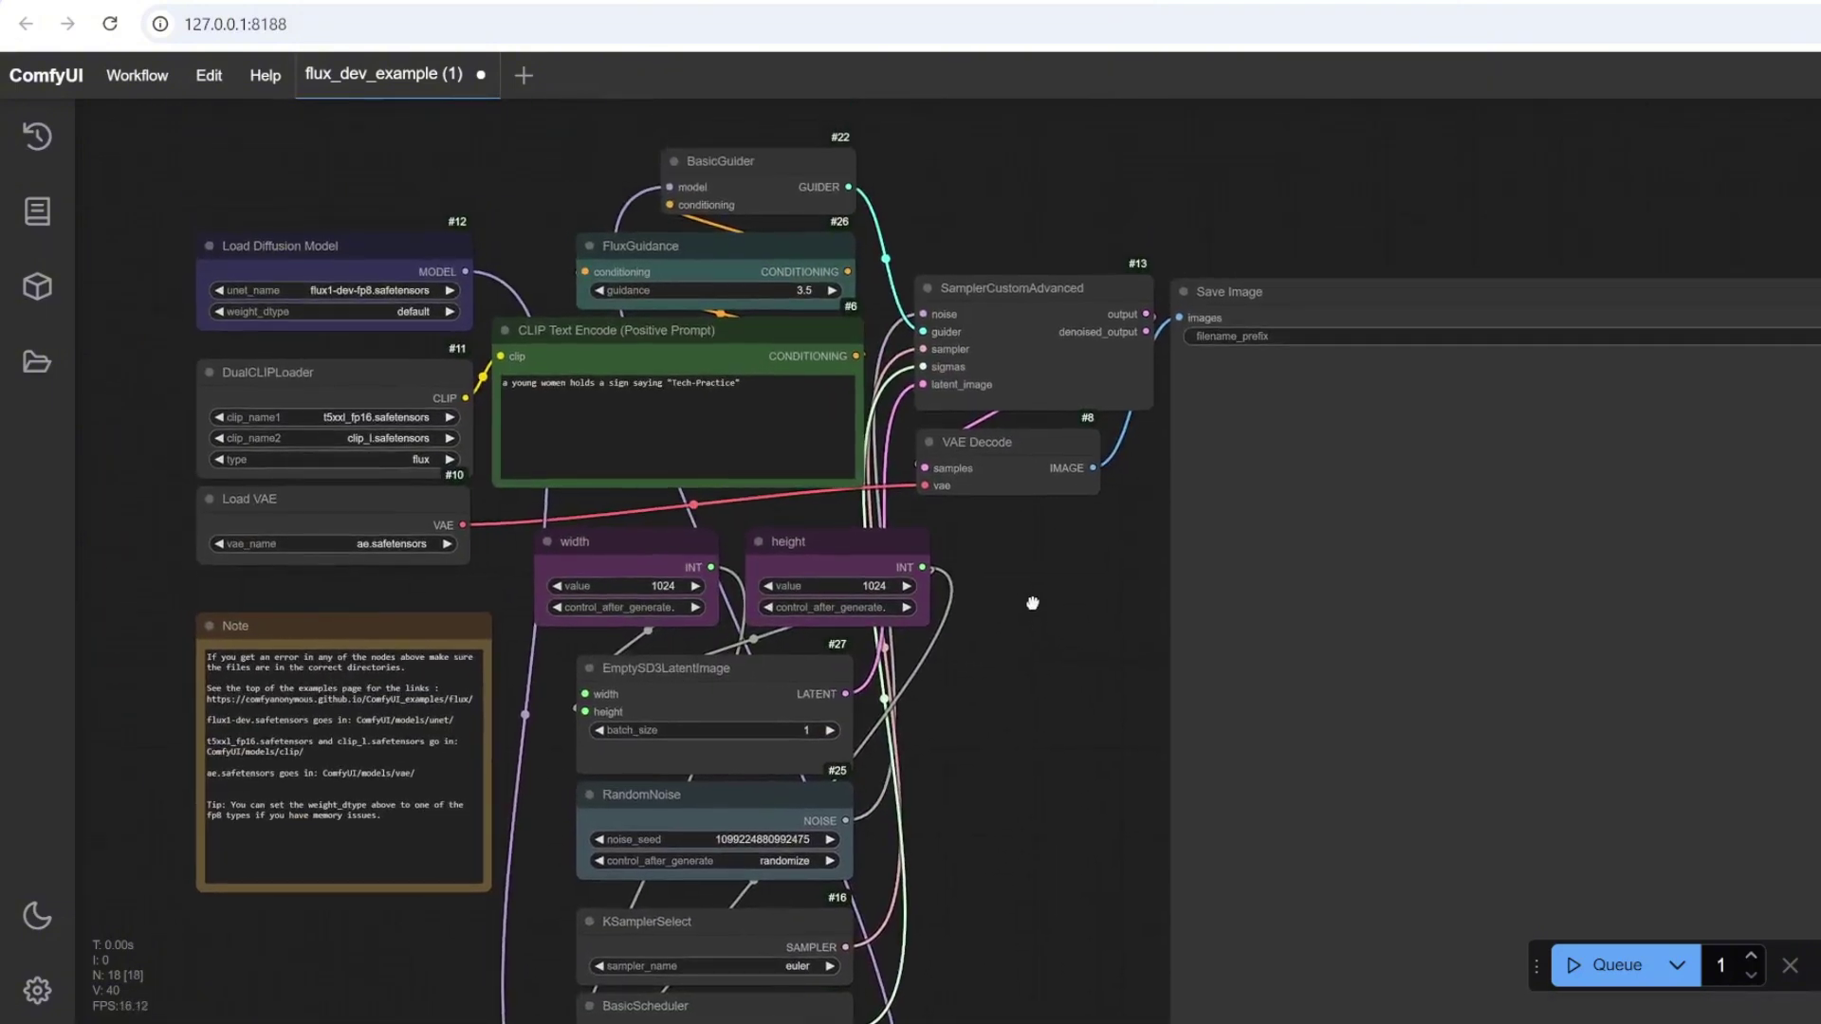
{"action": "scroll", "coordinate": [562, 631], "scroll_direction": "up", "scroll_amount": 5}
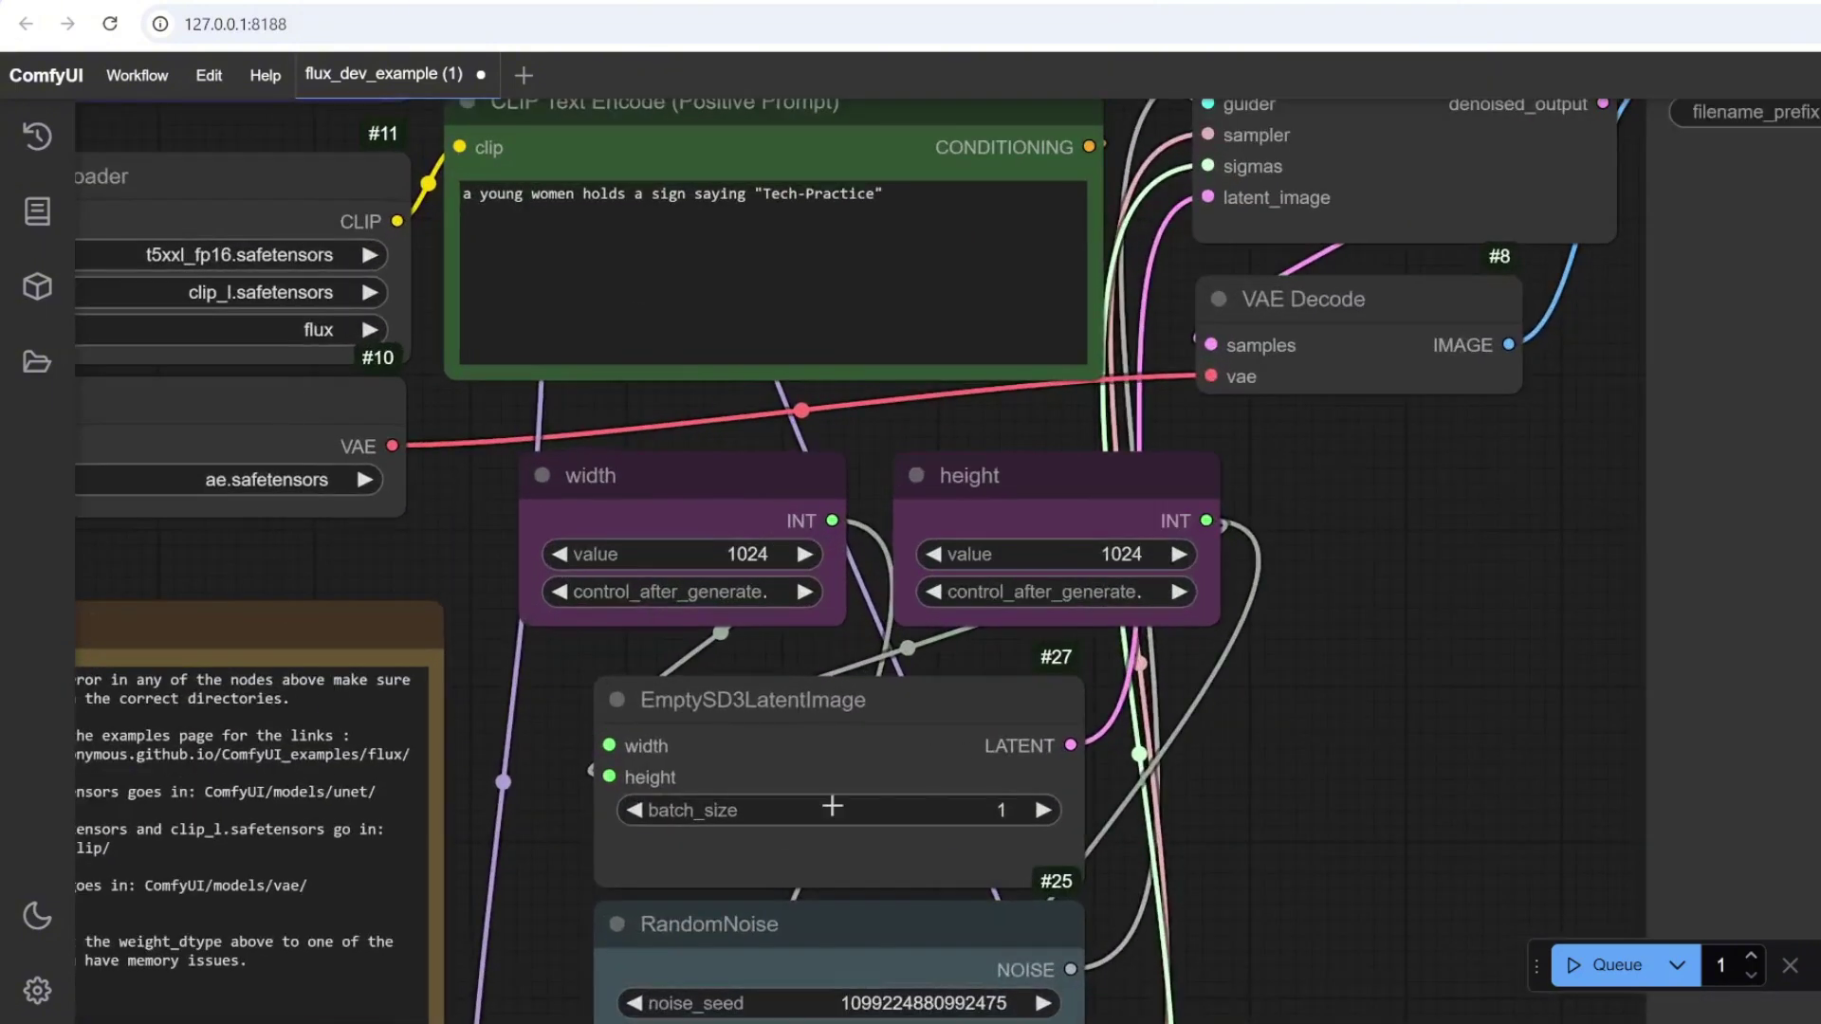
{"action": "scroll", "coordinate": [1048, 549], "scroll_direction": "down", "scroll_amount": 5}
{"action": "scroll", "coordinate": [915, 407], "scroll_direction": "up", "scroll_amount": 2}
{"action": "left_click_drag", "start_coordinate": [915, 407], "coordinate": [902, 399]}
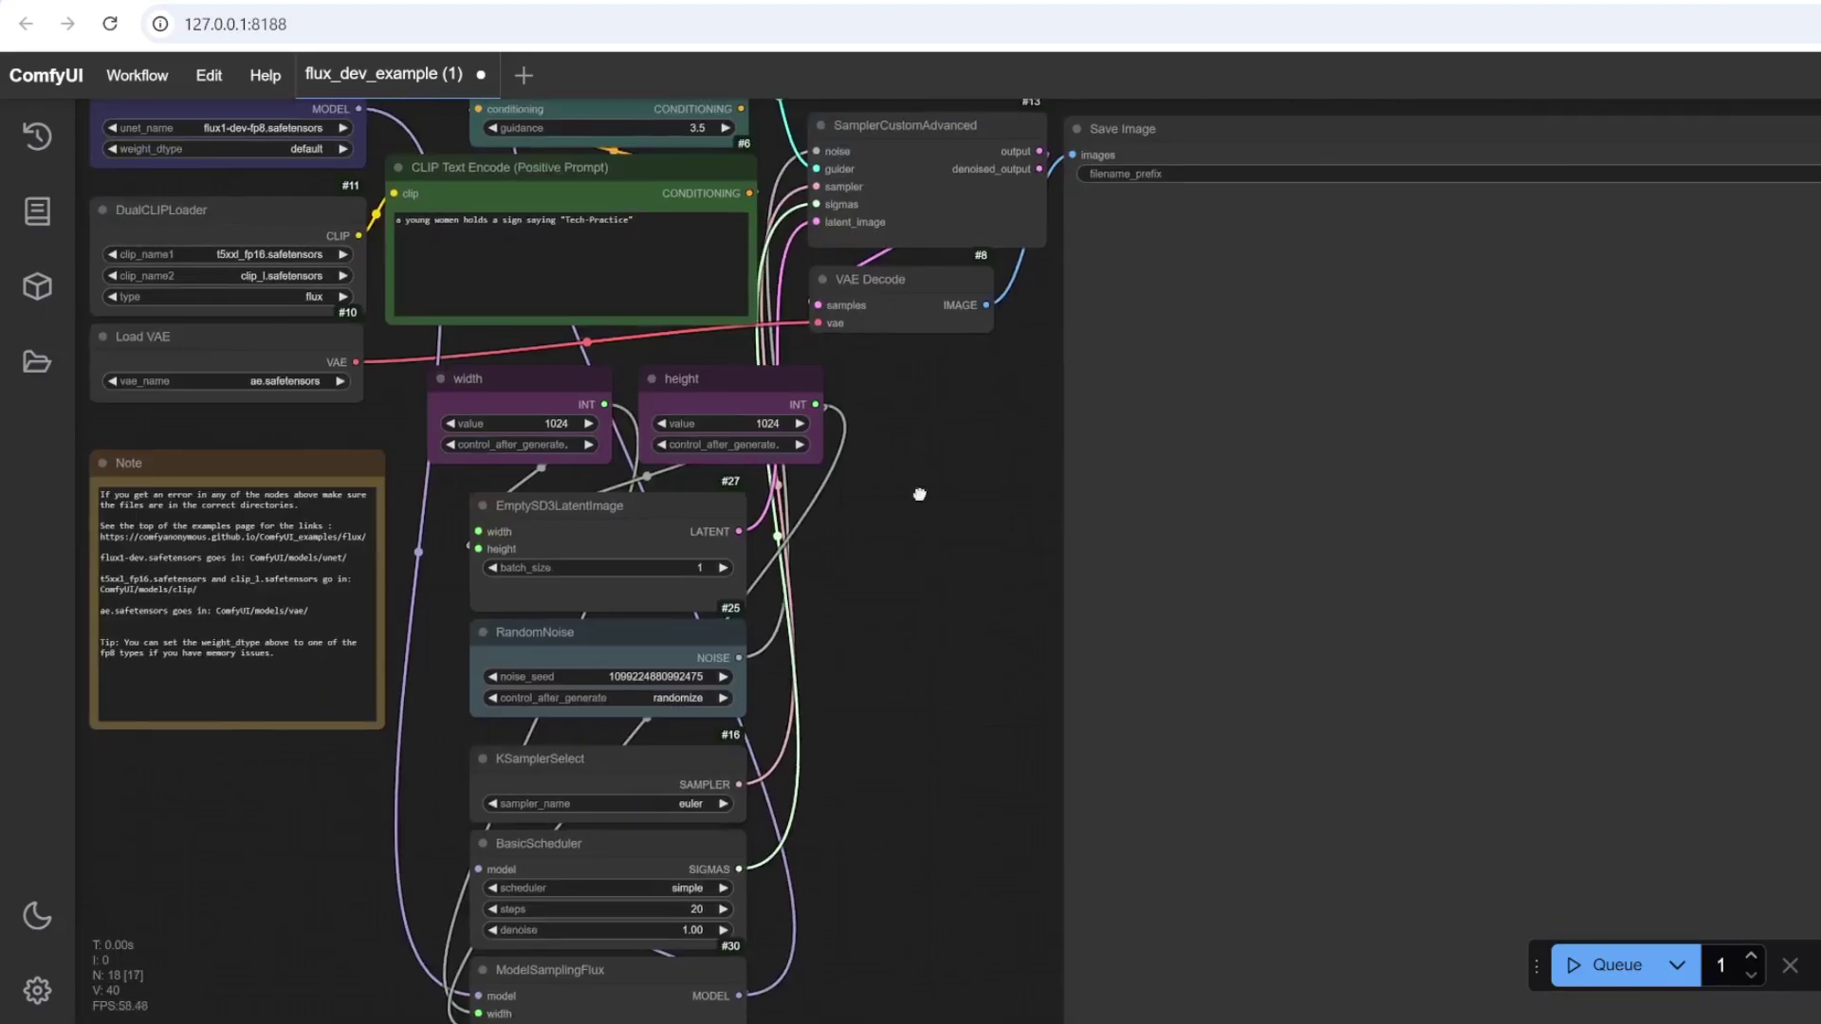
{"action": "scroll", "coordinate": [787, 470], "scroll_direction": "down", "scroll_amount": 3}
{"action": "left_click_drag", "start_coordinate": [783, 475], "coordinate": [911, 480]}
{"action": "scroll", "coordinate": [910, 483], "scroll_direction": "down", "scroll_amount": 3}
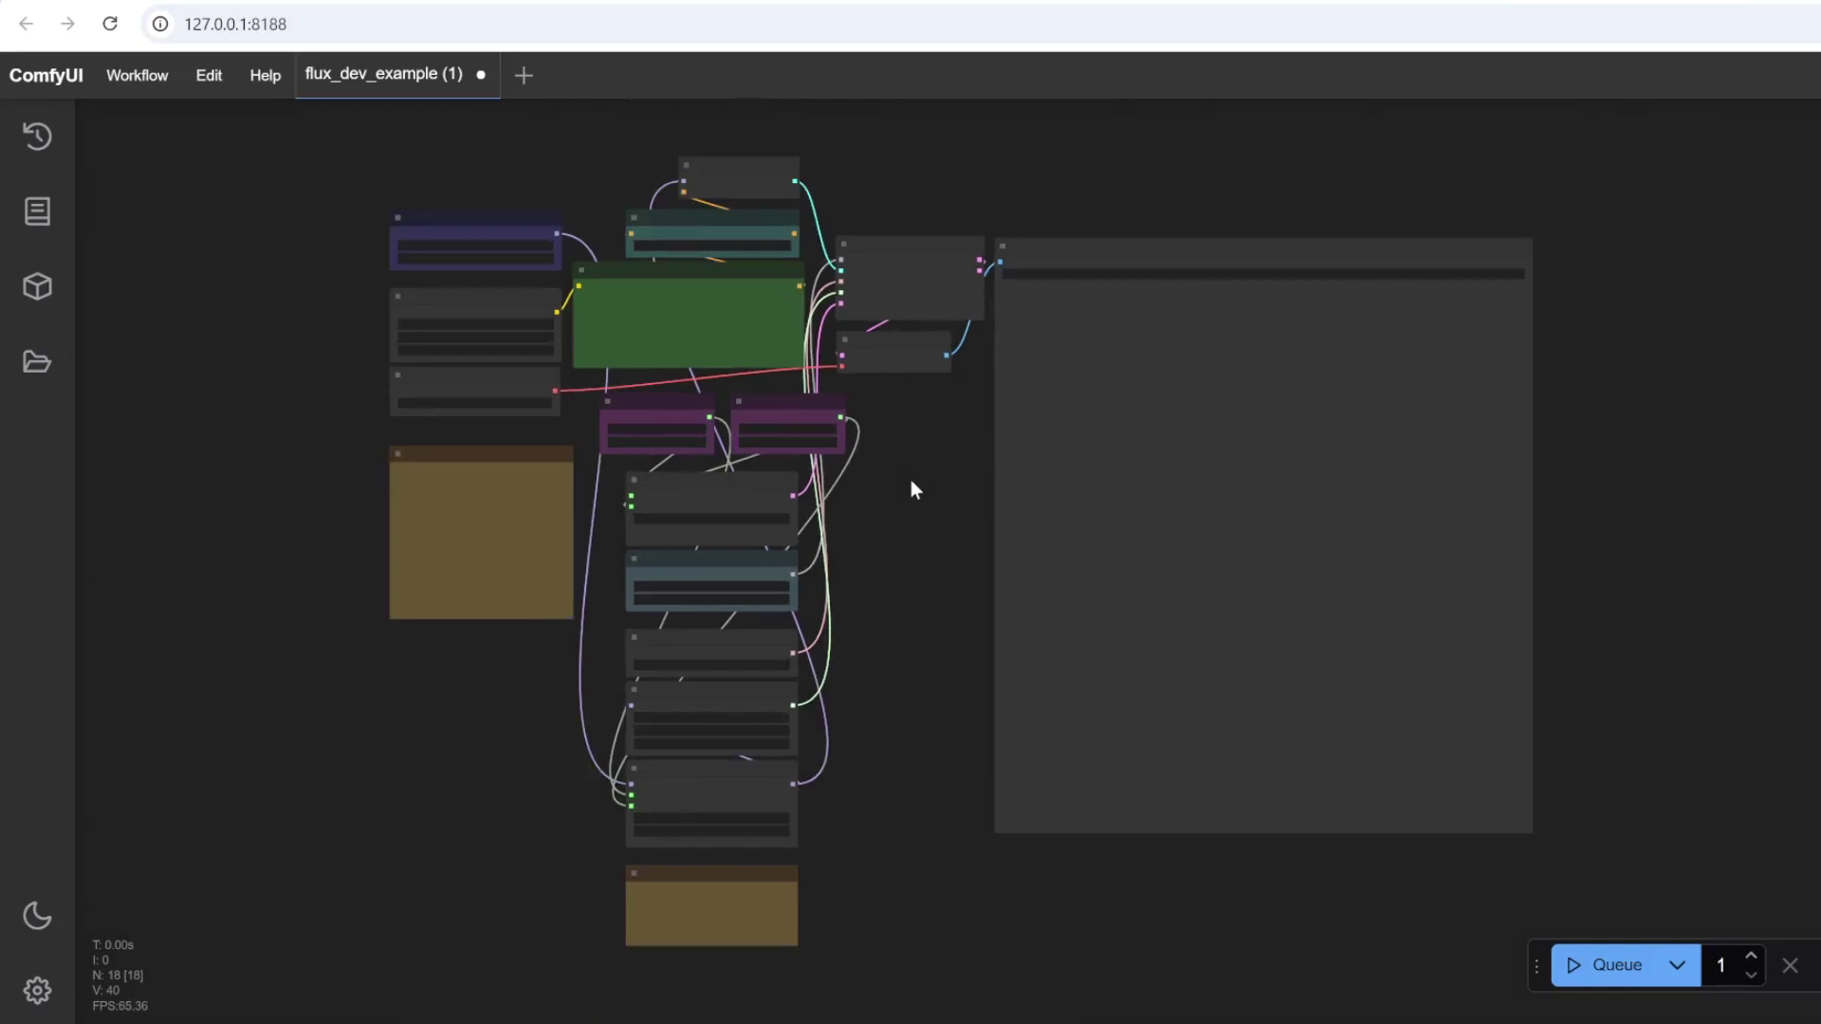
{"action": "scroll", "coordinate": [898, 427], "scroll_direction": "up", "scroll_amount": 3}
{"action": "left_click_drag", "start_coordinate": [894, 398], "coordinate": [914, 430]}
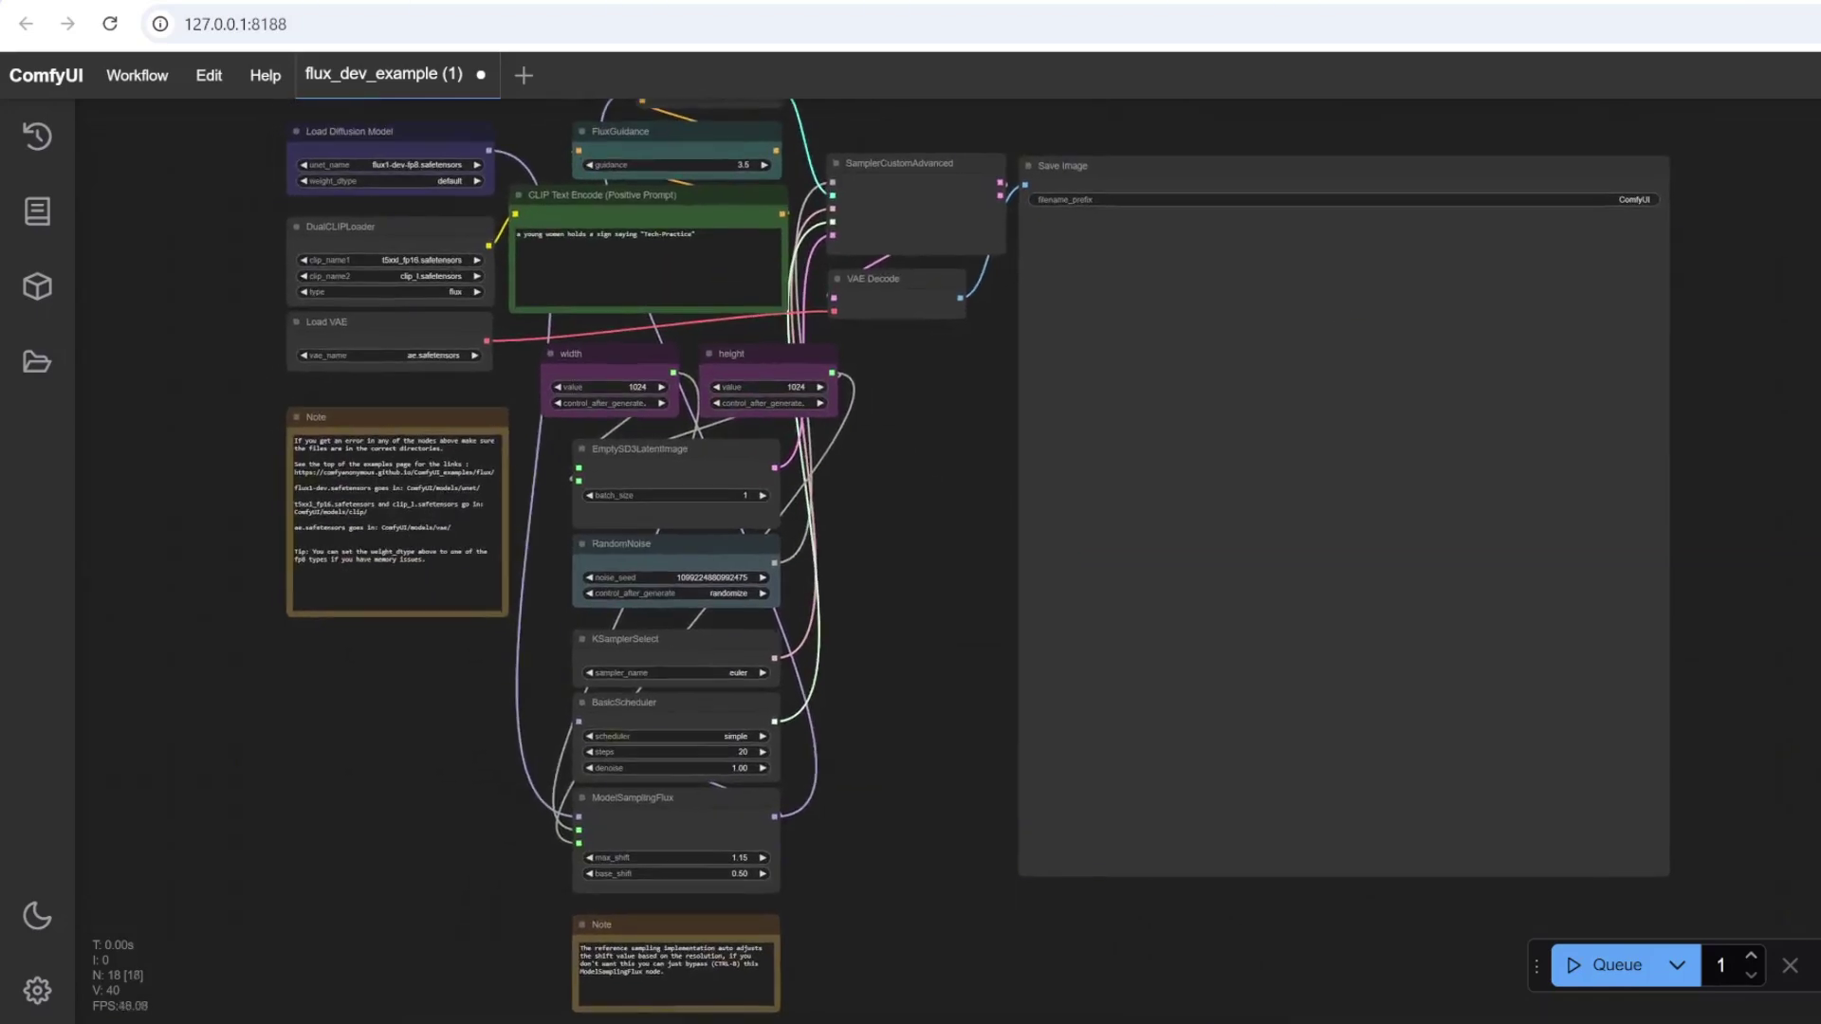
{"action": "left_click", "coordinate": [1811, 75]}
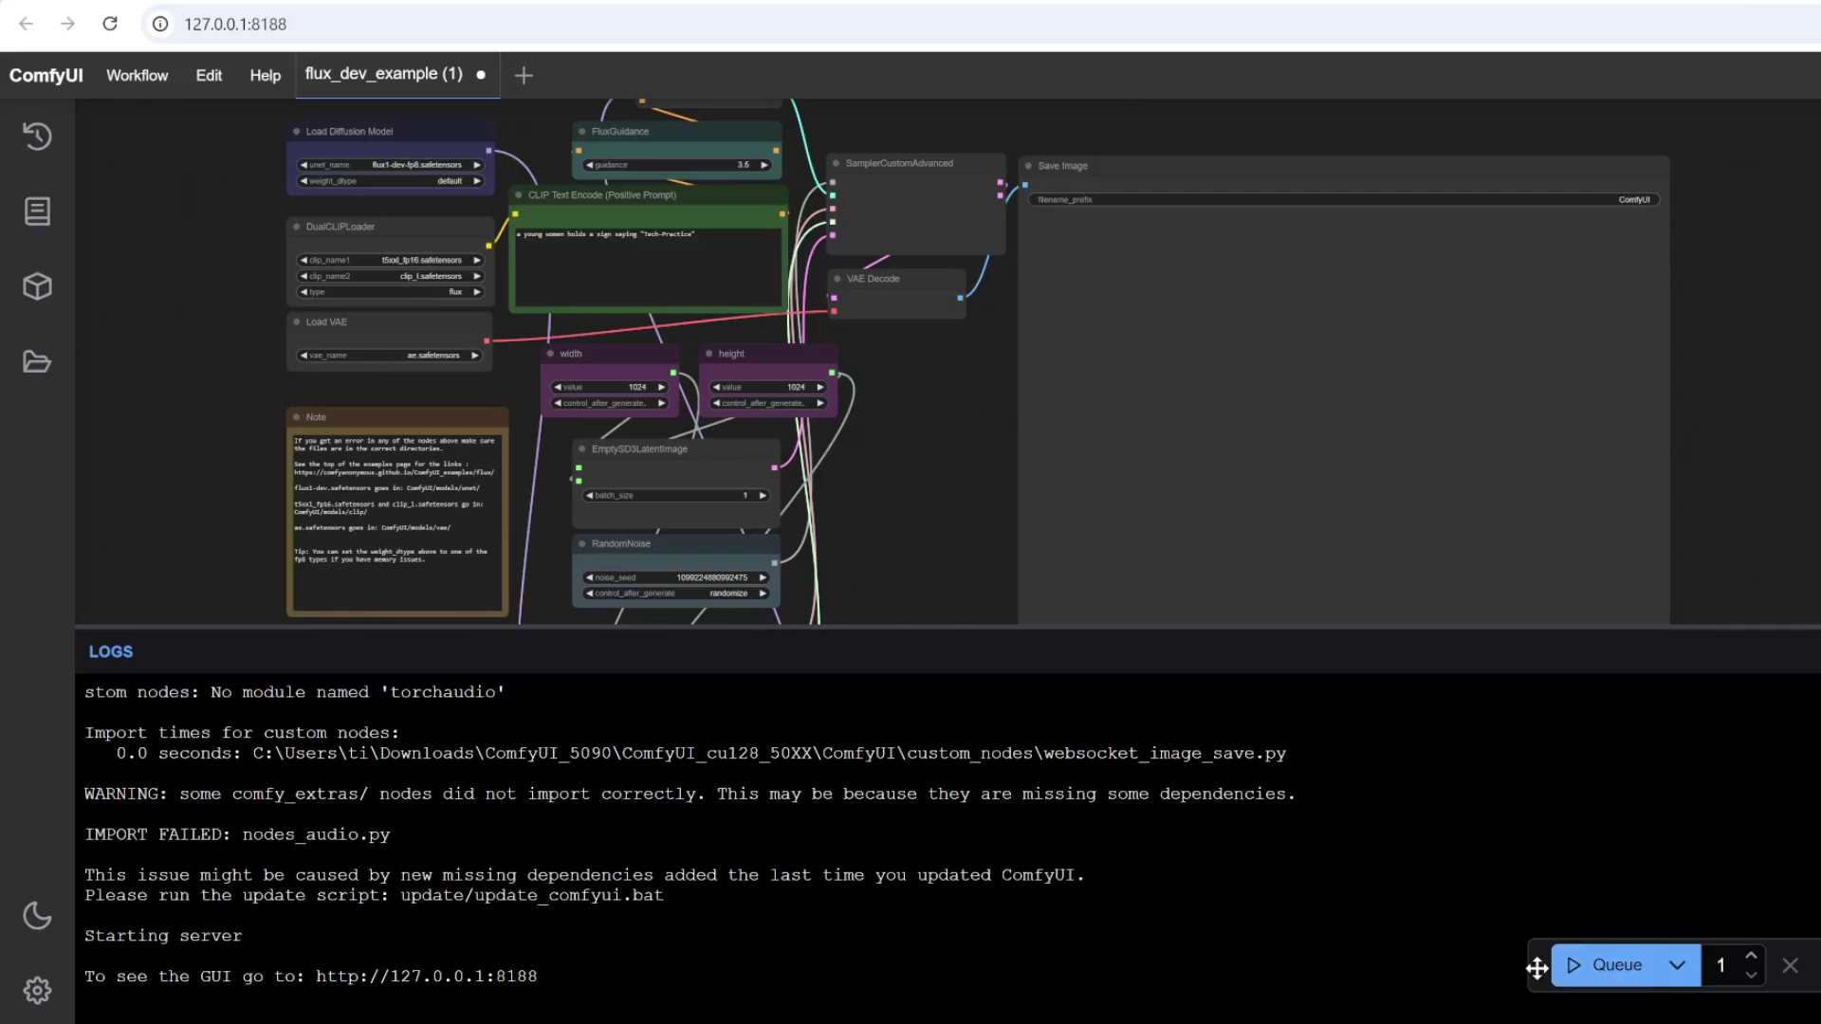
Queue a Tech-Practice sign generation and watch Memory and GPU 0 usage in Task Manager.
{"action": "left_click_drag", "start_coordinate": [1536, 965], "coordinate": [1765, 183]}
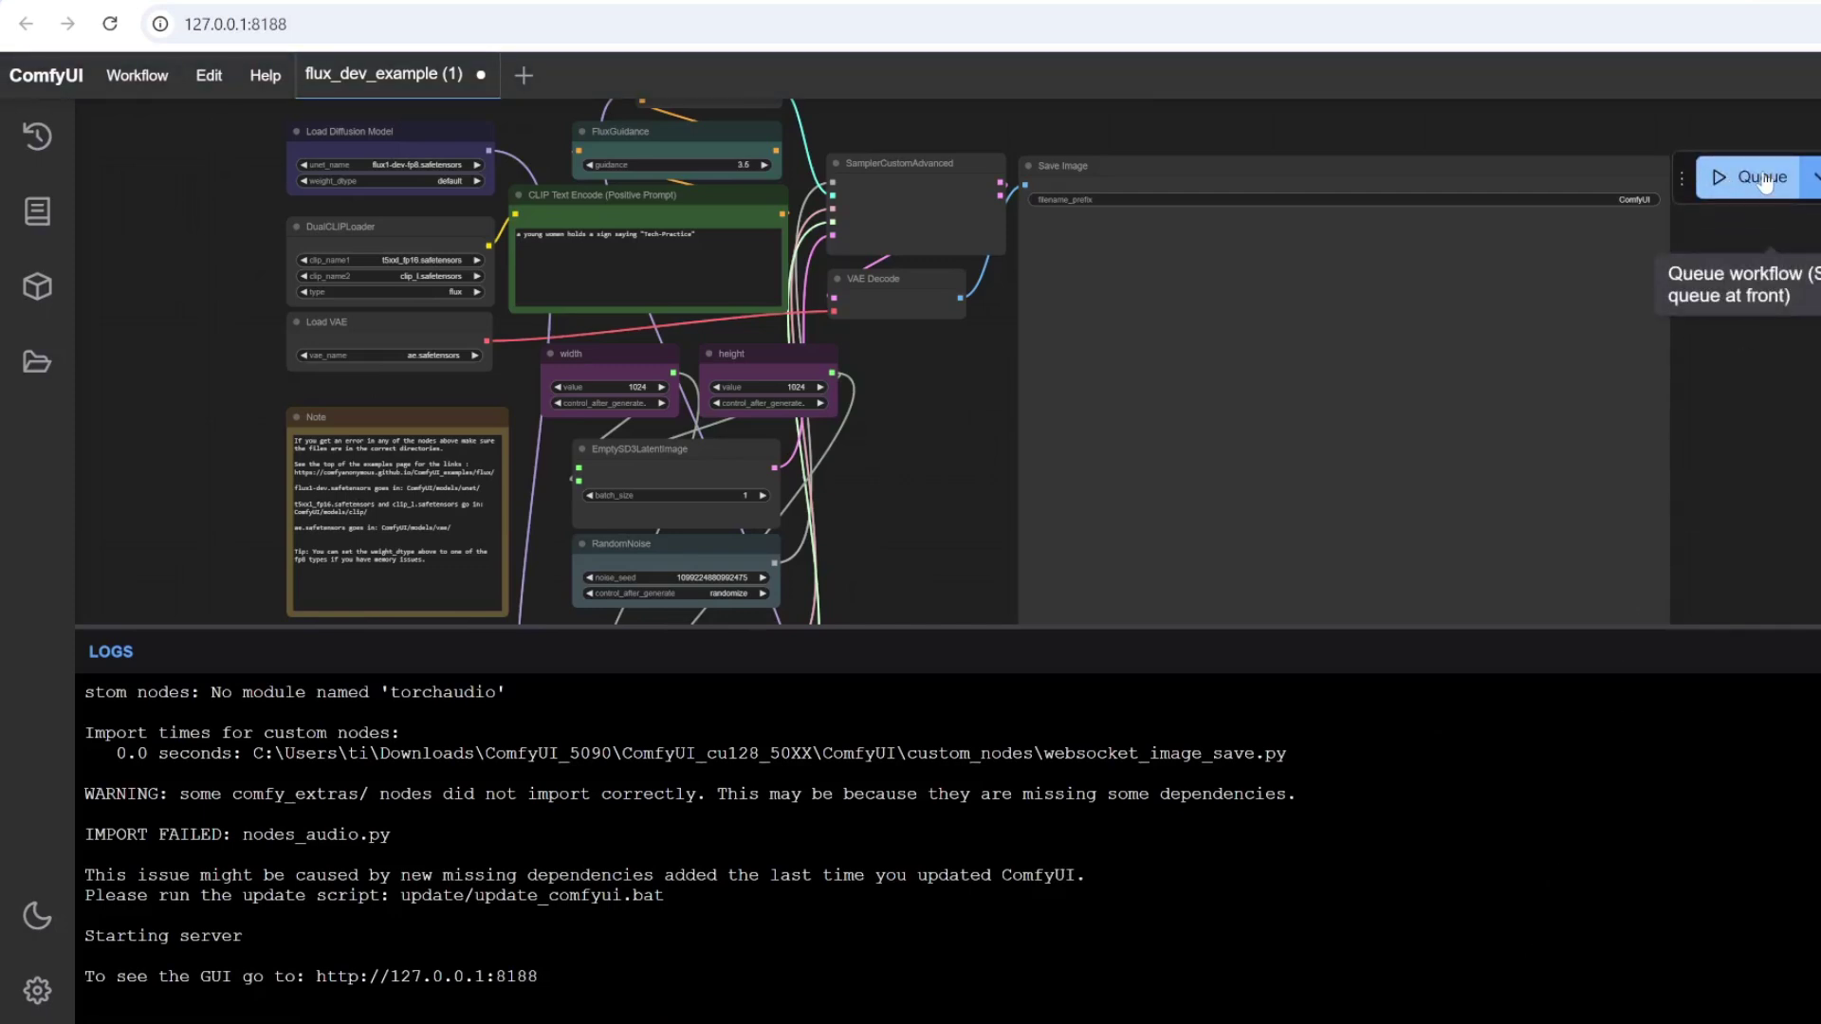
{"action": "left_click", "coordinate": [1762, 179]}
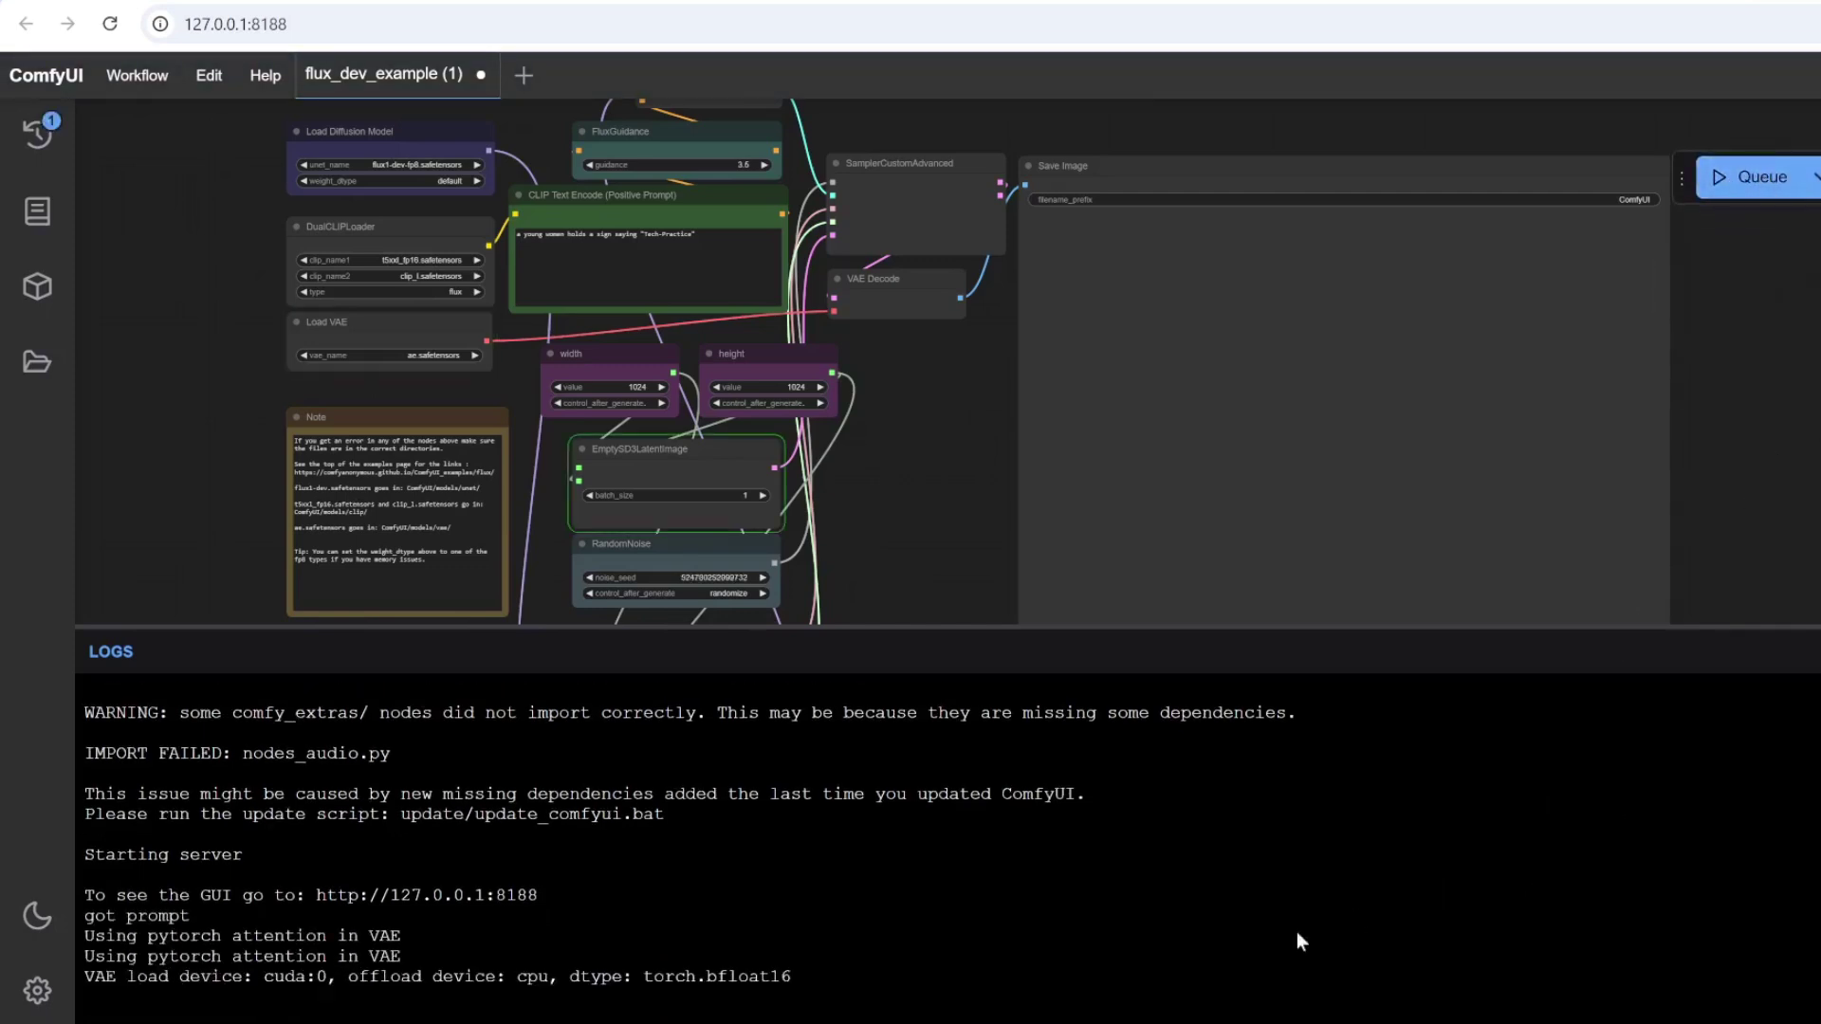
{"action": "key", "text": "ctrl+shift+Escape"}
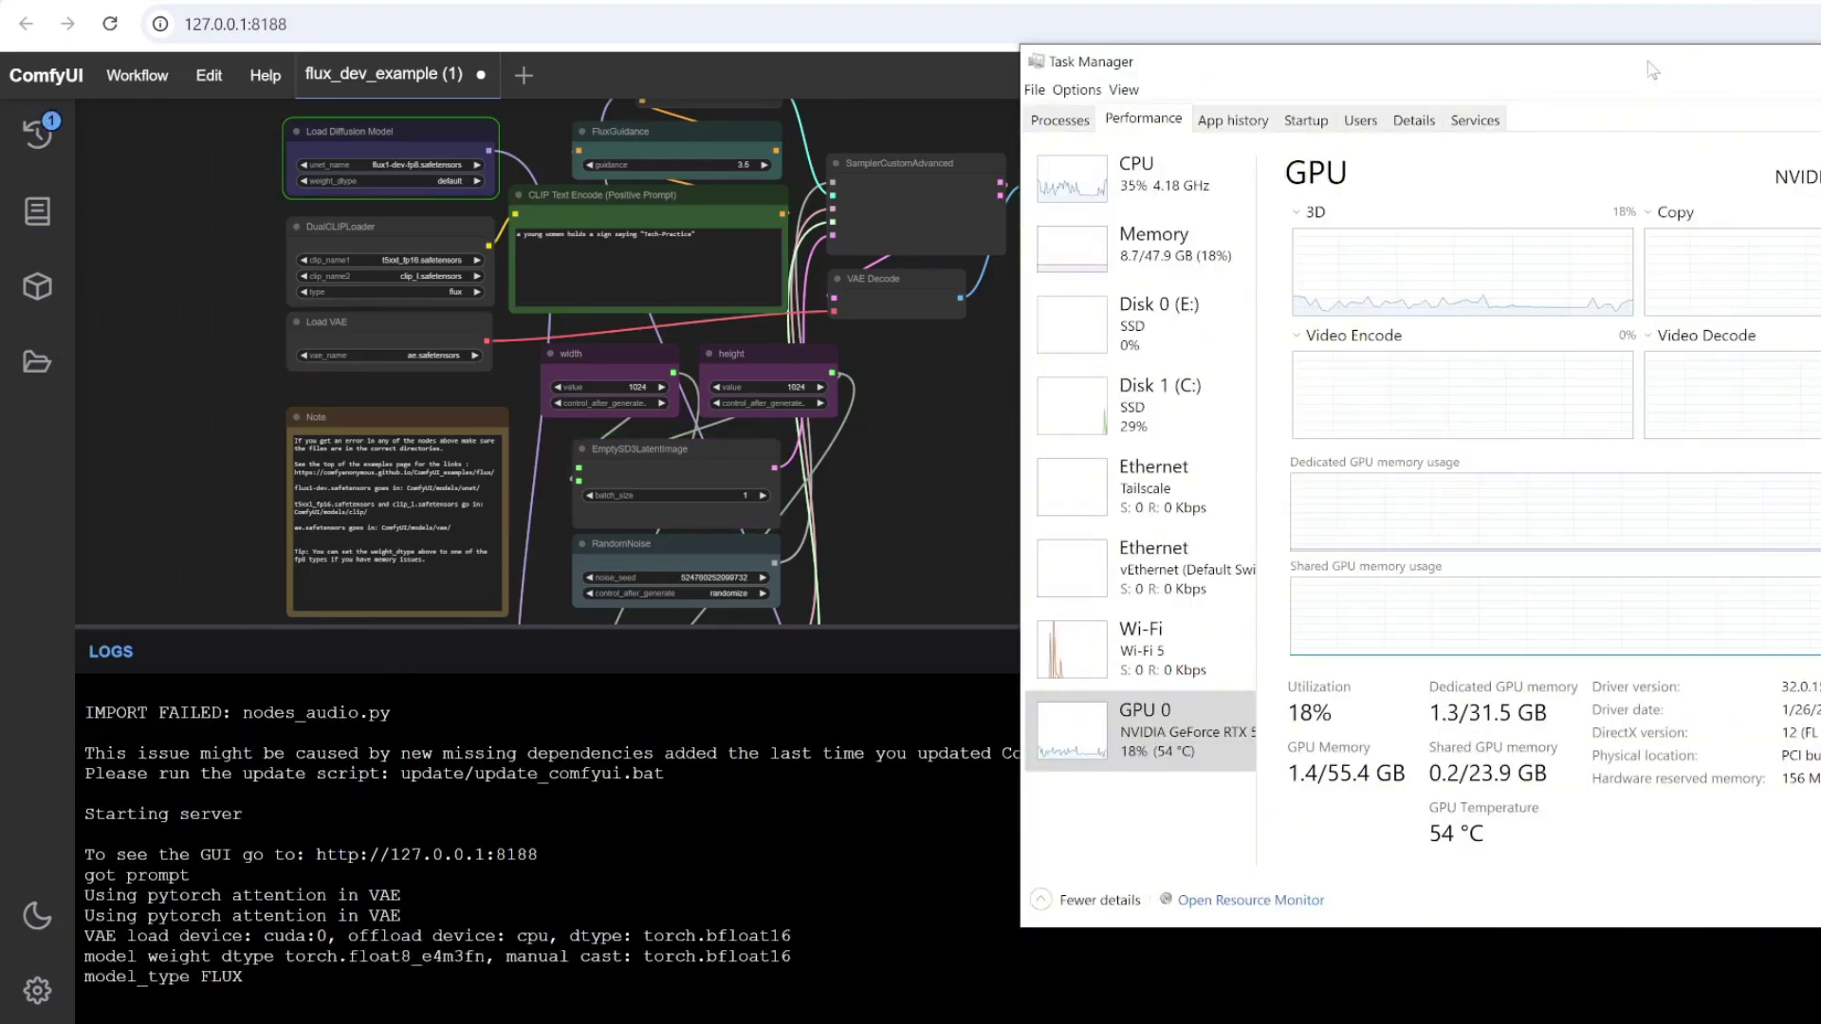
{"action": "left_click_drag", "start_coordinate": [1643, 59], "coordinate": [1489, 49]}
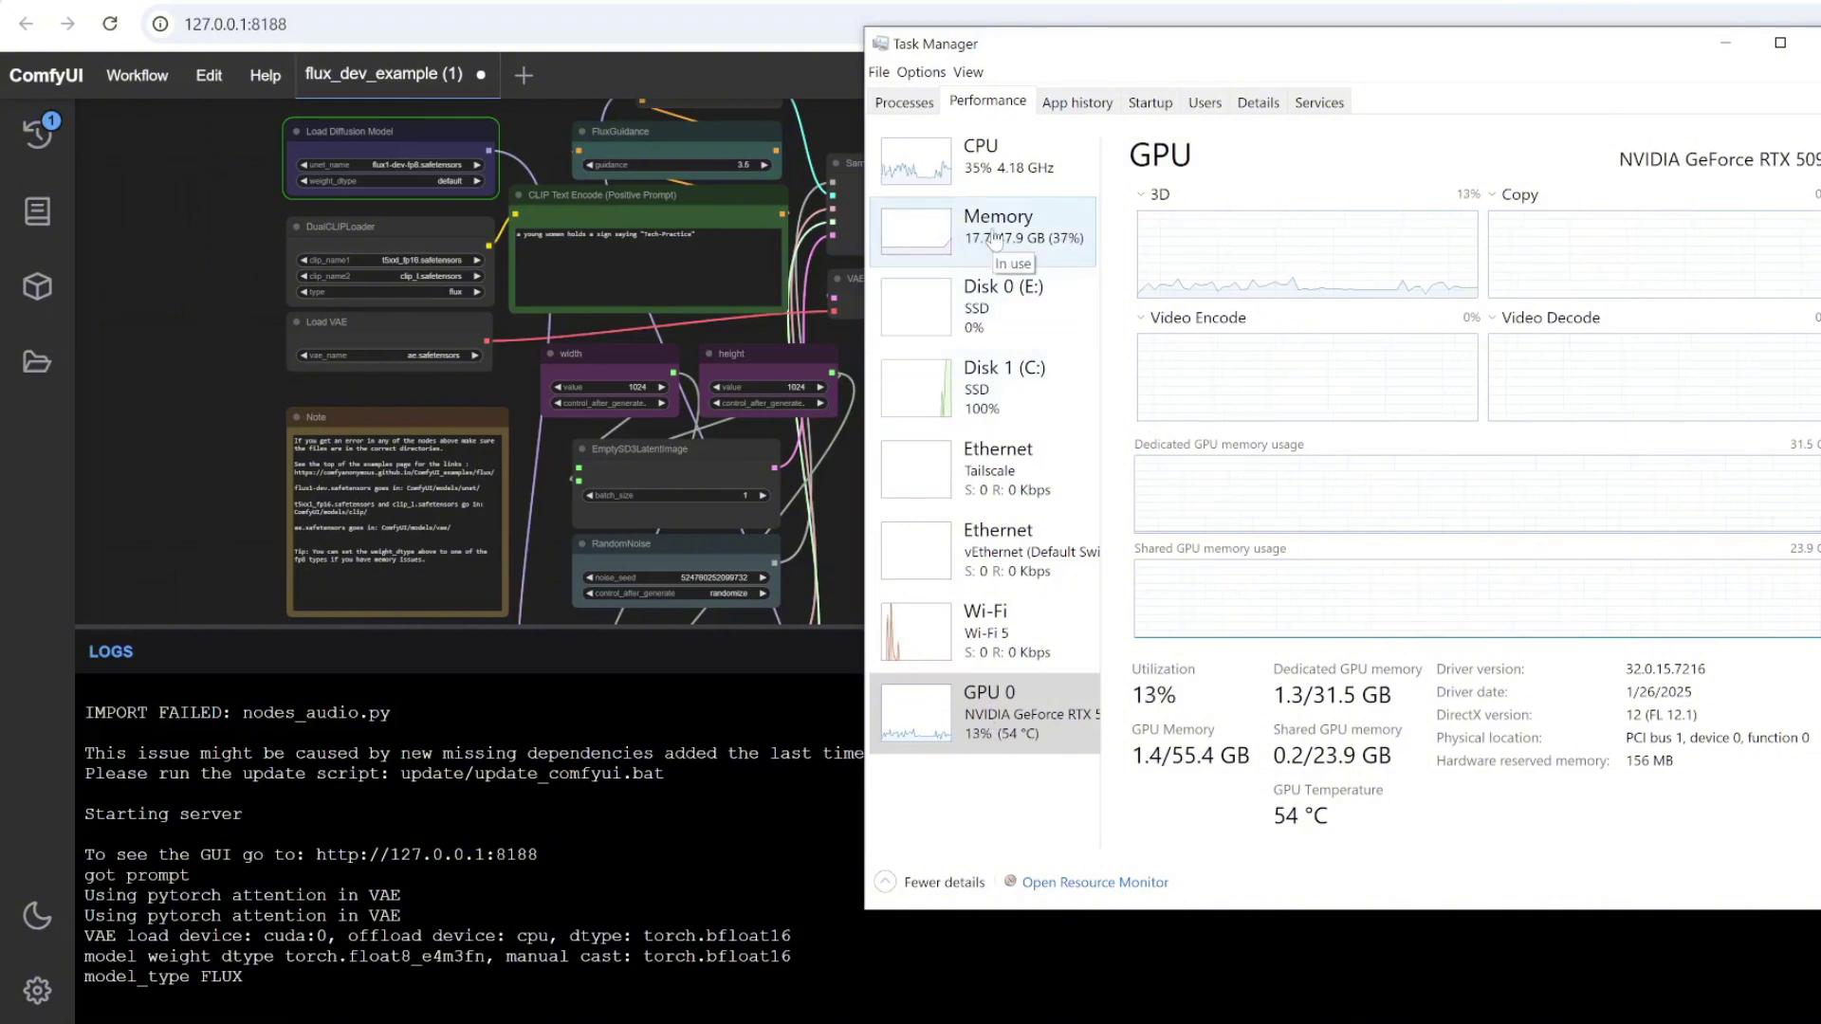
{"action": "left_click", "coordinate": [1043, 235]}
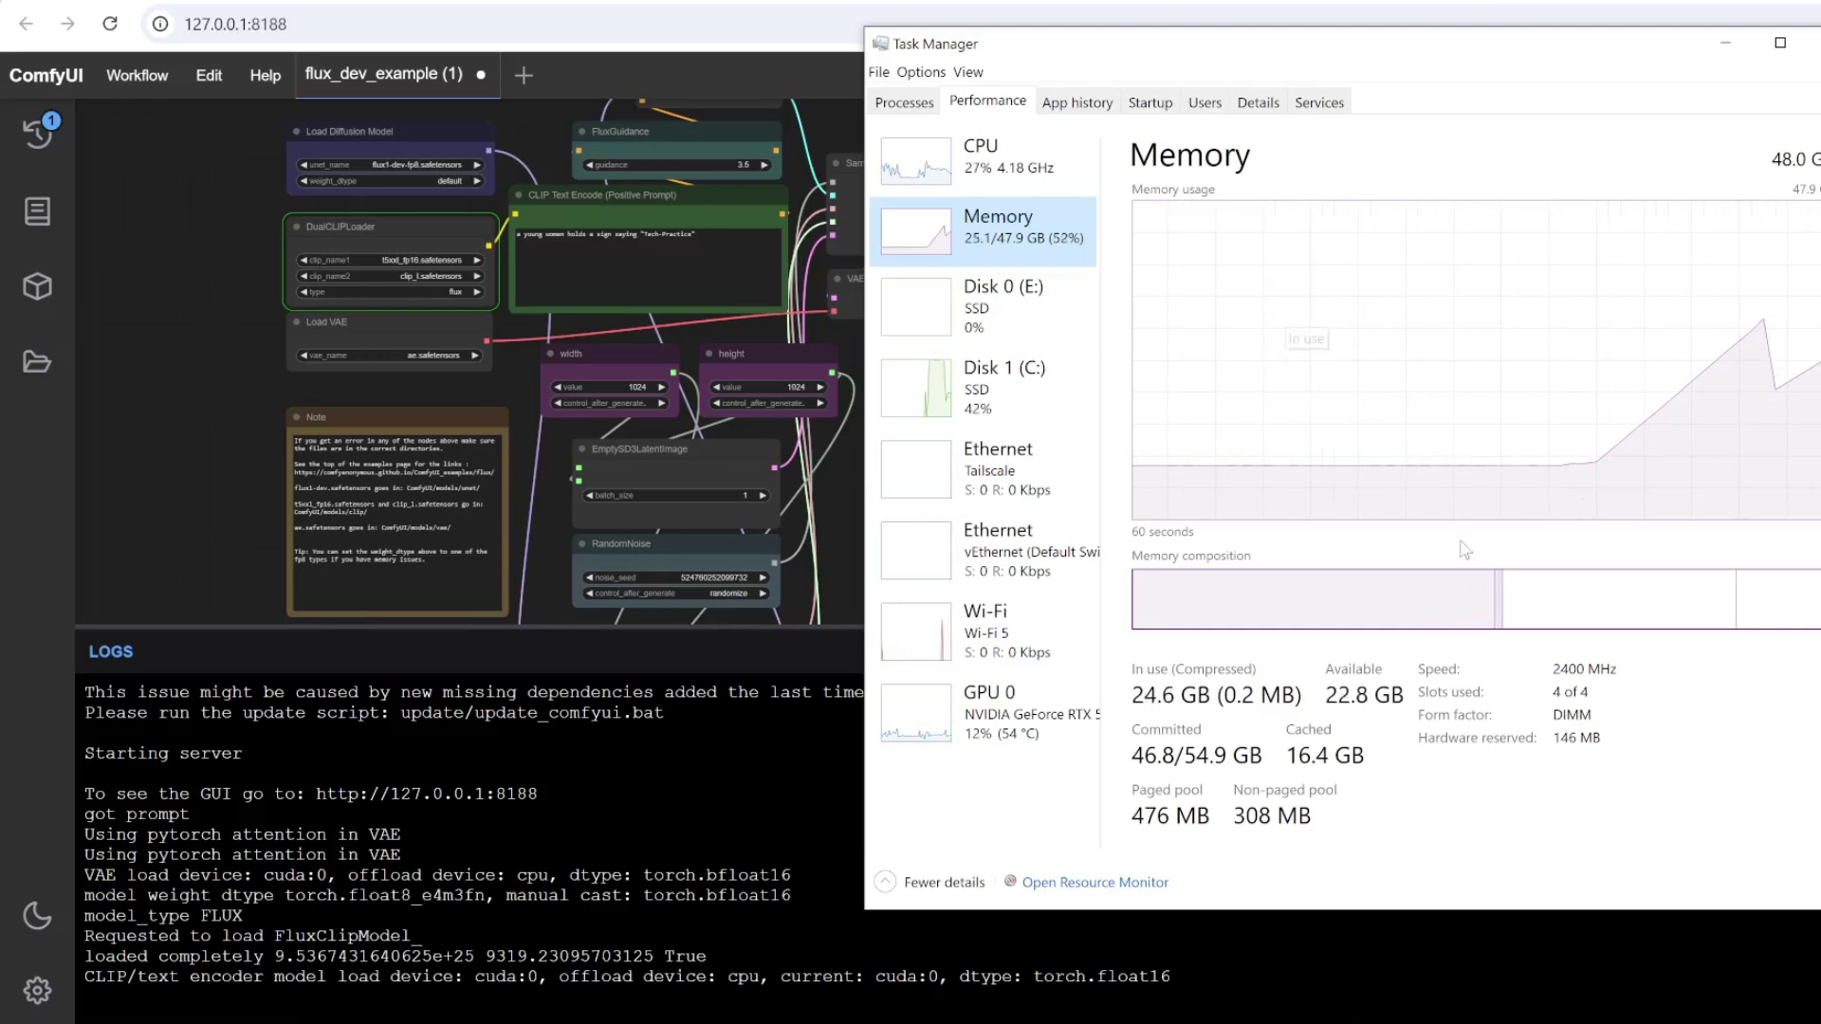
{"action": "left_click", "coordinate": [1007, 726]}
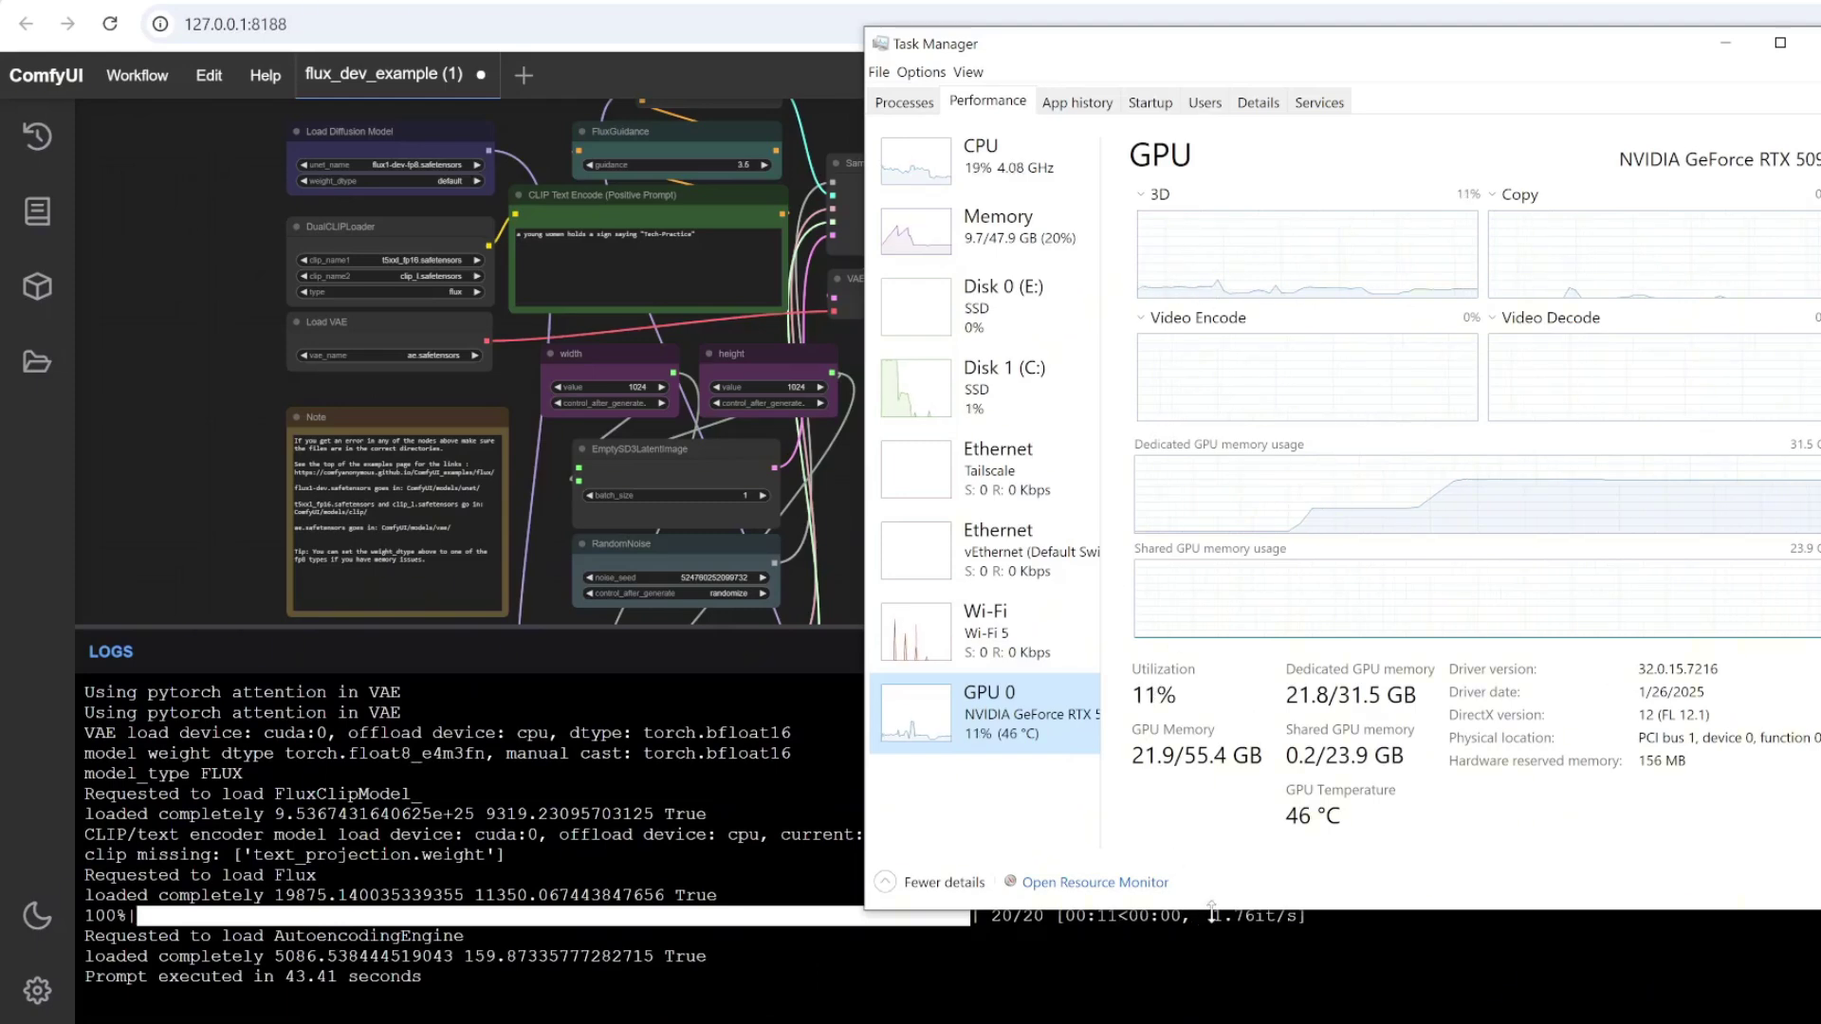
Minimize Task Manager and queue two more generations, viewing the full Tech-Practice image.
{"action": "left_click_drag", "start_coordinate": [1212, 908], "coordinate": [1243, 829]}
{"action": "left_click", "coordinate": [1725, 44]}
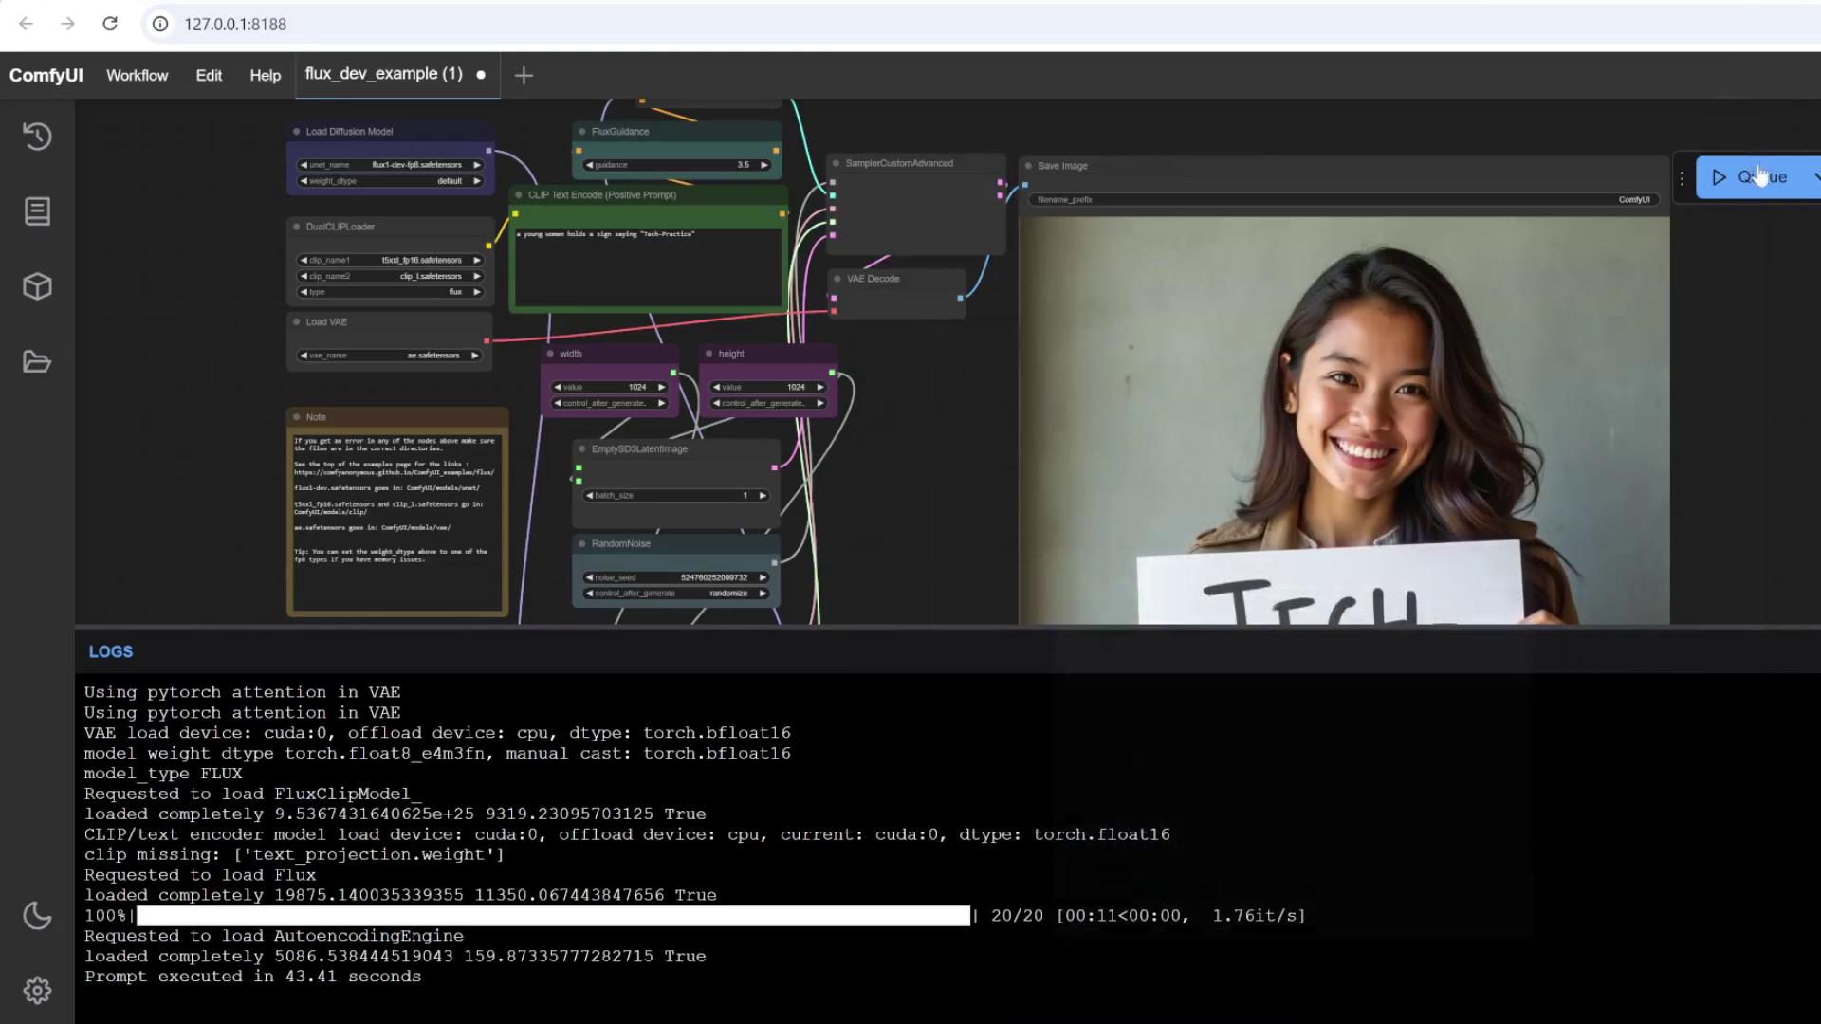
{"action": "left_click", "coordinate": [1759, 185]}
{"action": "scroll", "coordinate": [1569, 493], "scroll_direction": "down", "scroll_amount": 4}
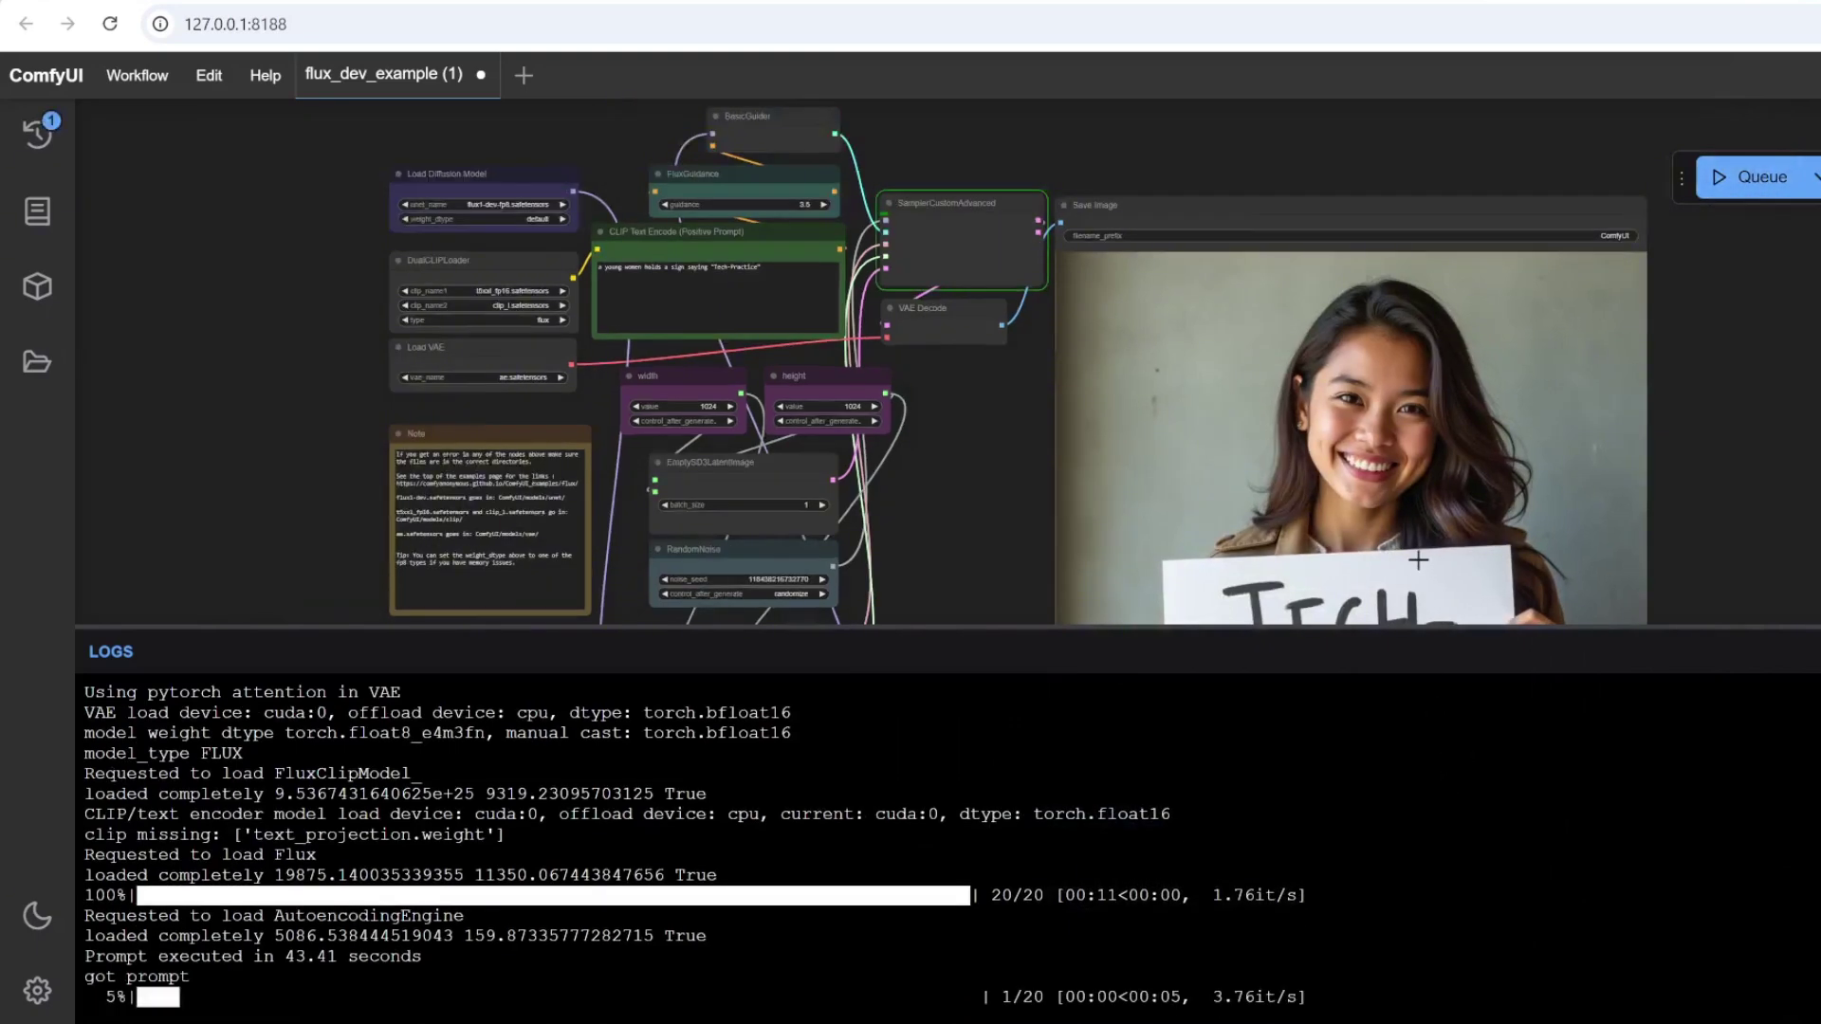
{"action": "left_click_drag", "start_coordinate": [1676, 521], "coordinate": [1516, 345]}
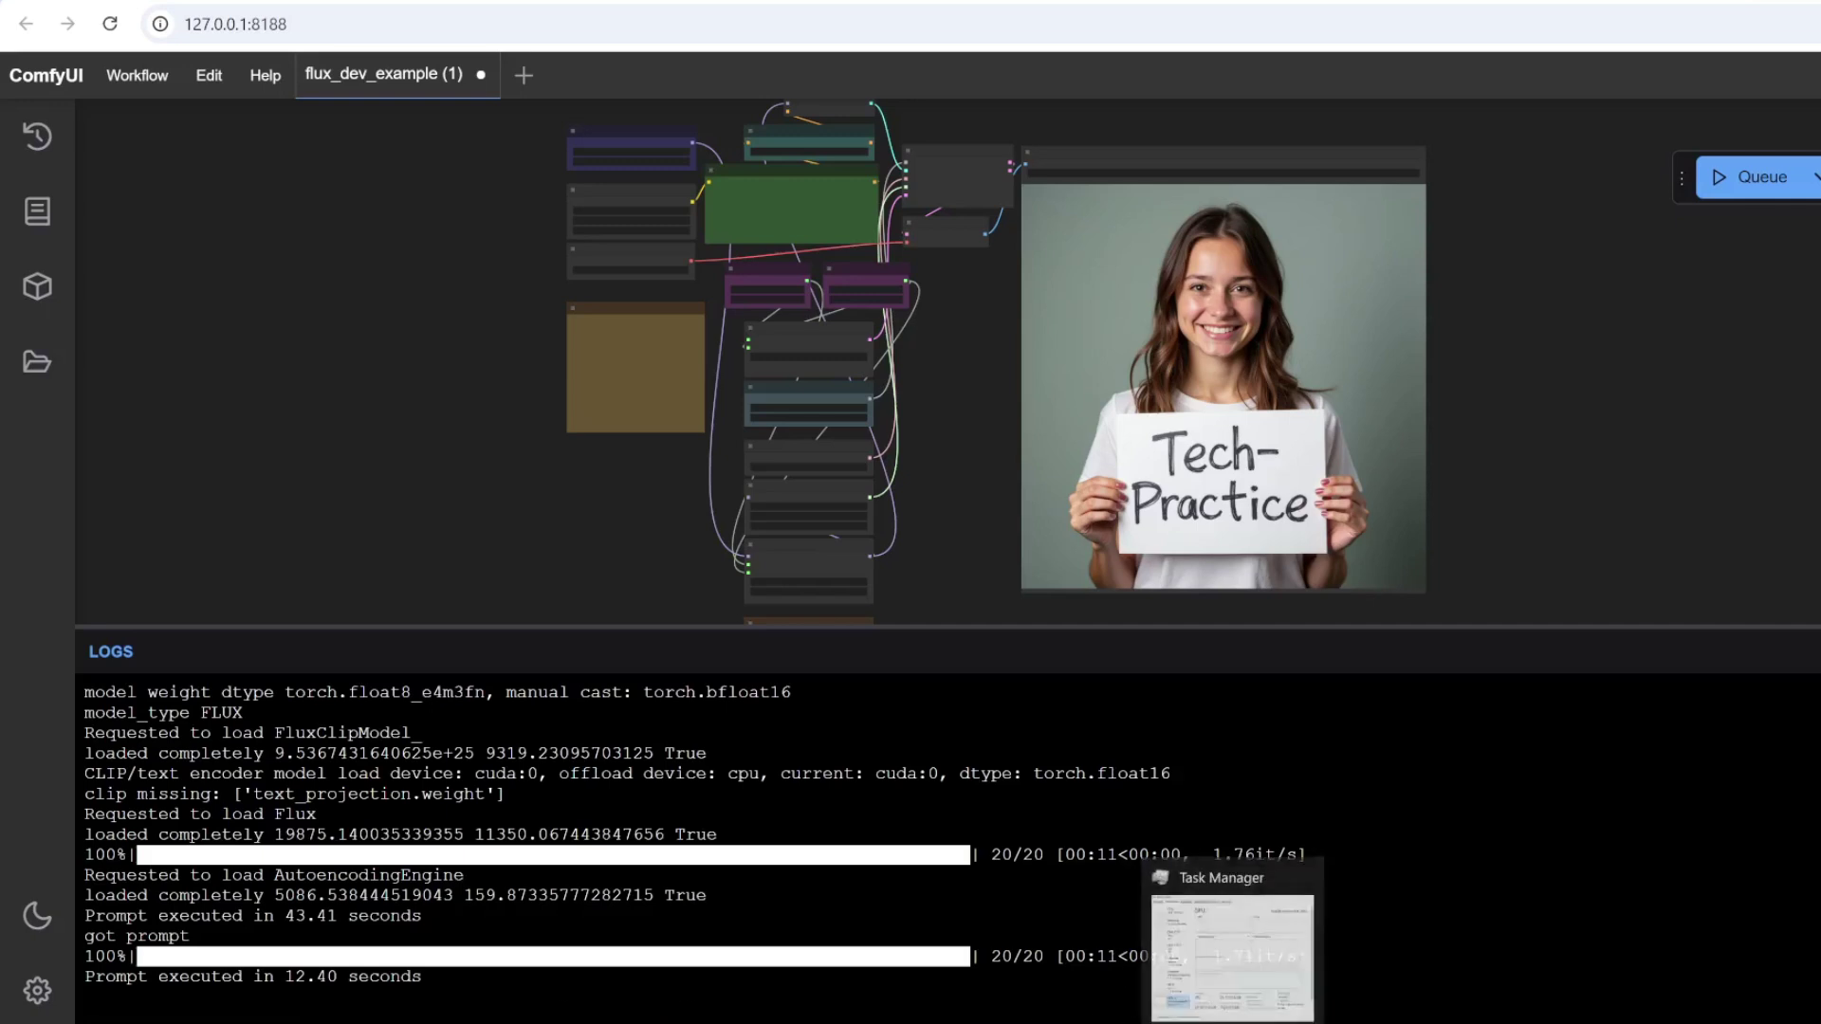
{"action": "left_click", "coordinate": [1770, 190]}
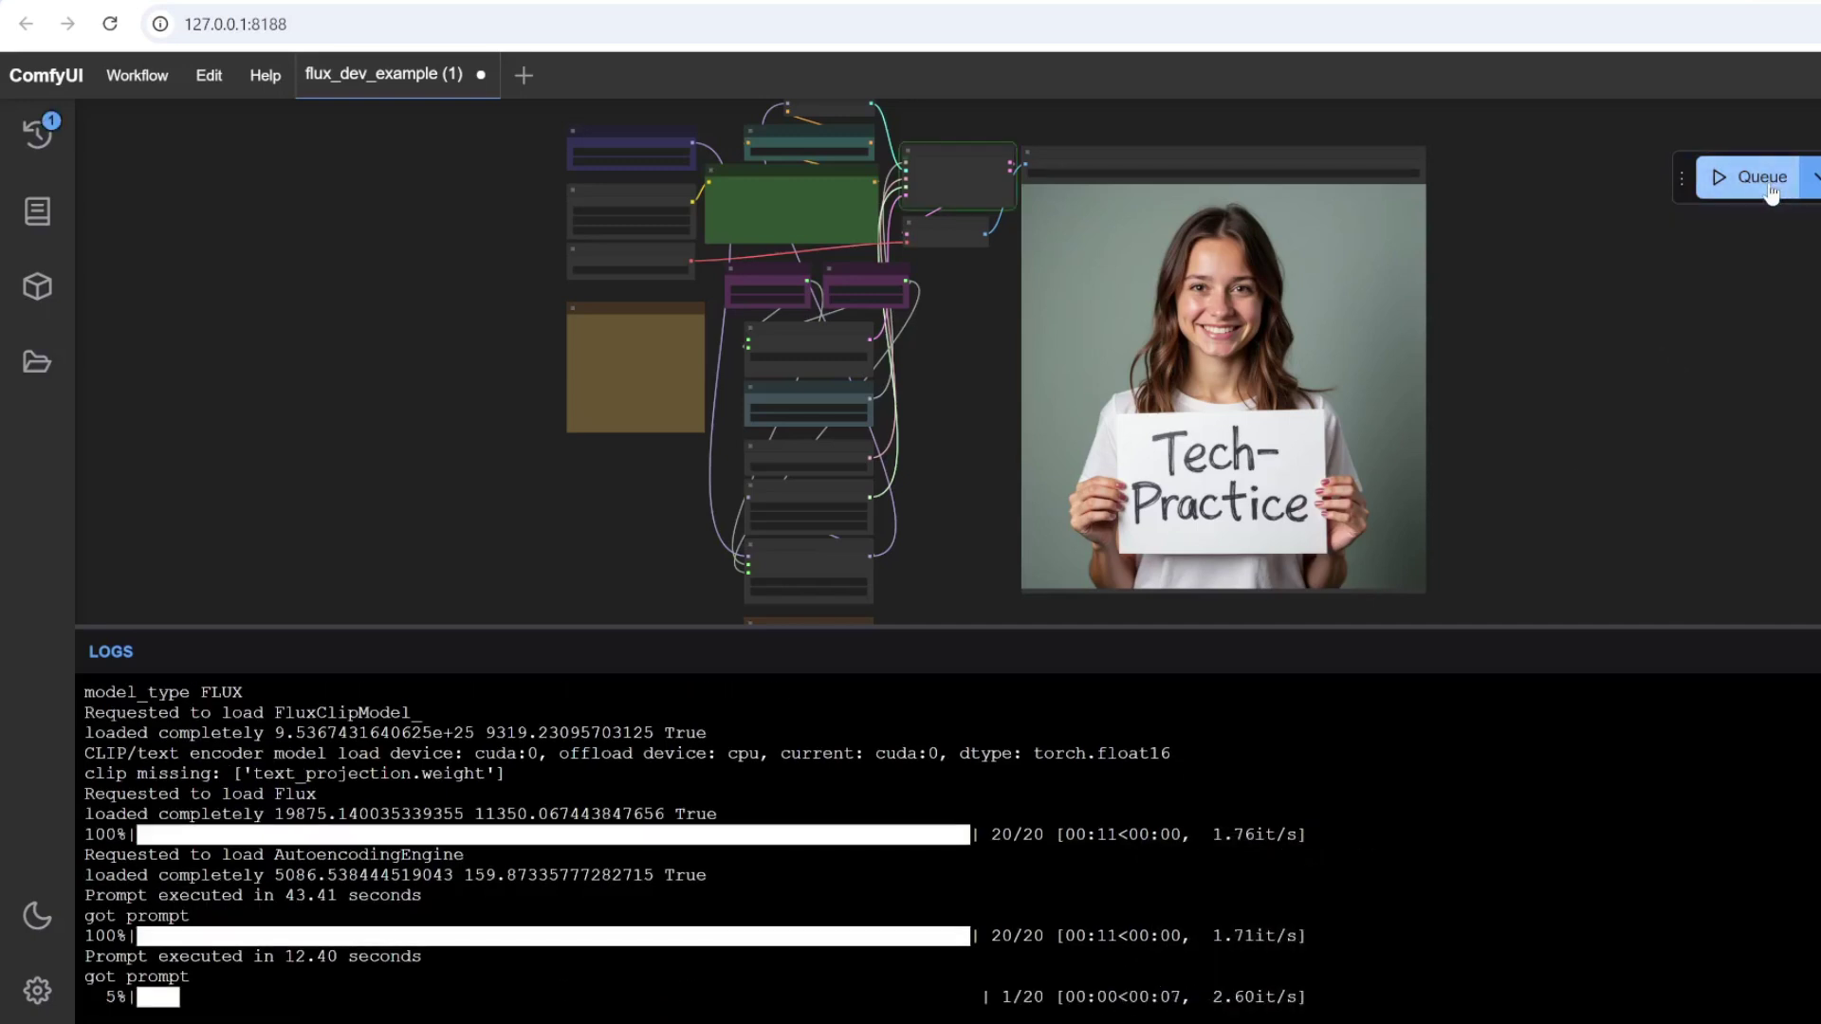
Switch Task Manager's GPU graph from 3D to Cuda, narrow it, and queue another image.
{"action": "key", "text": "ctrl+shift+Escape"}
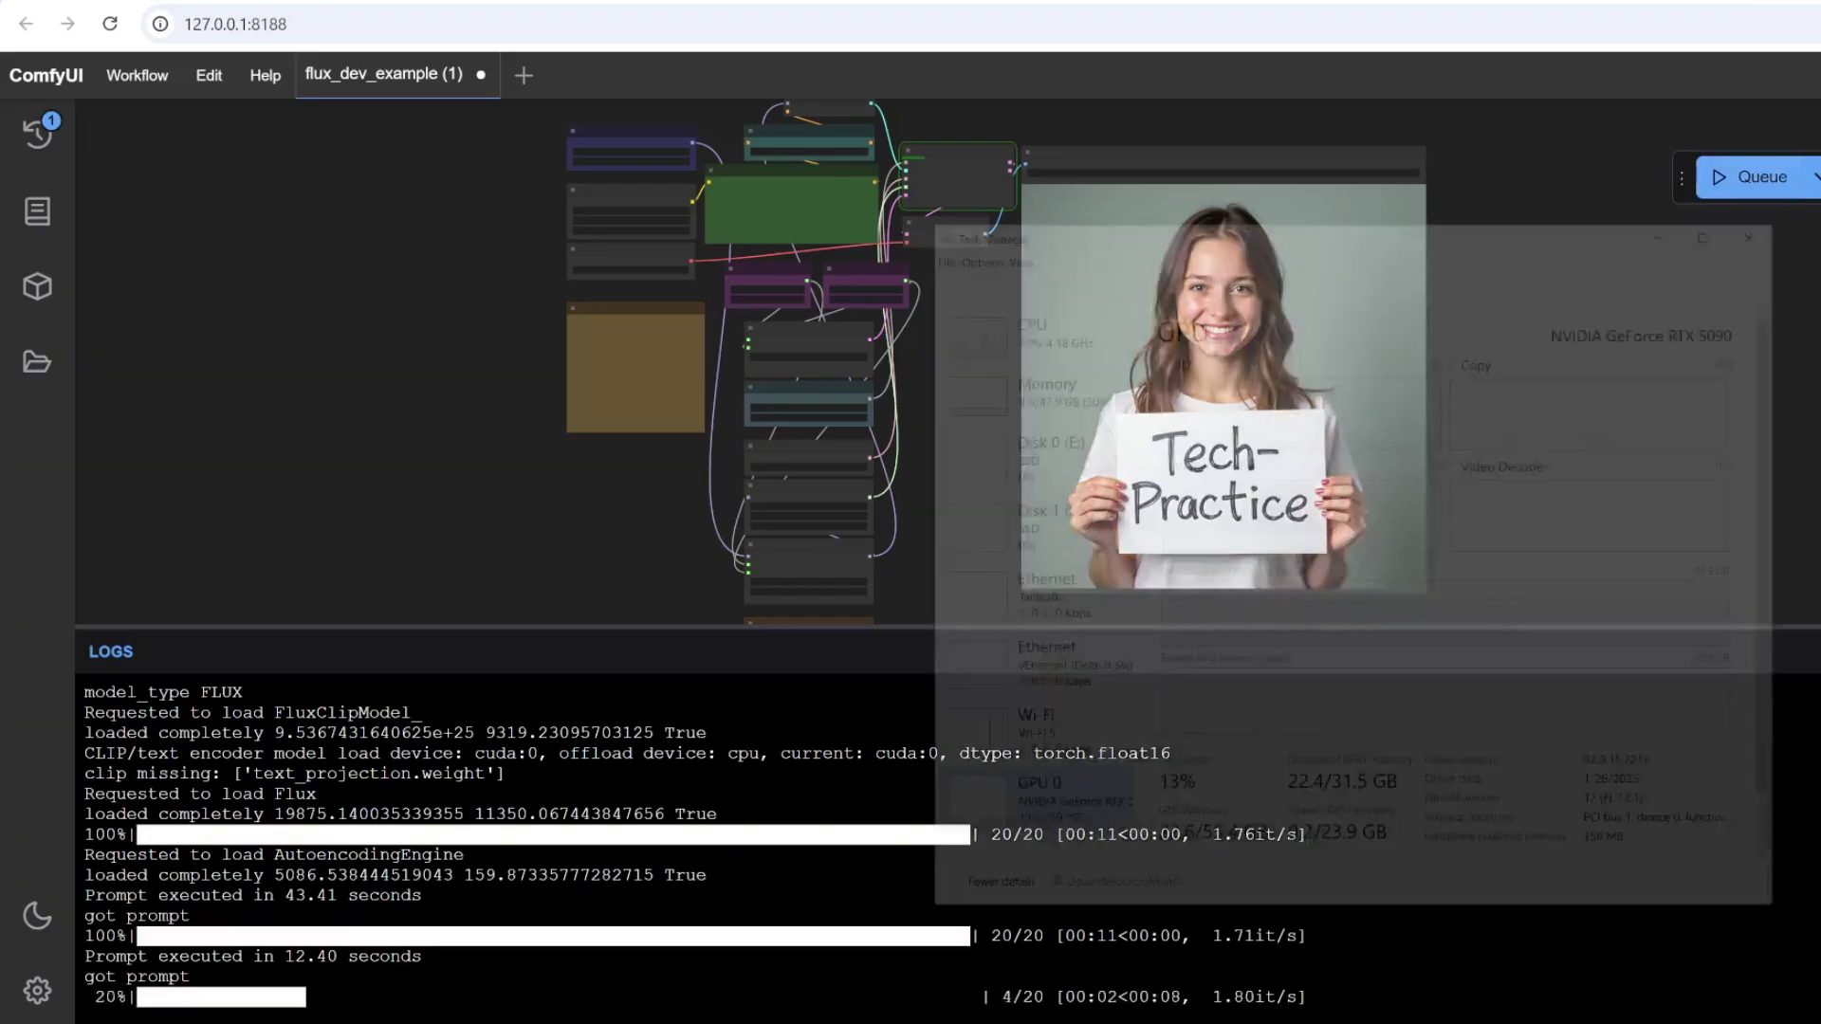
{"action": "left_click", "coordinate": [1157, 194]}
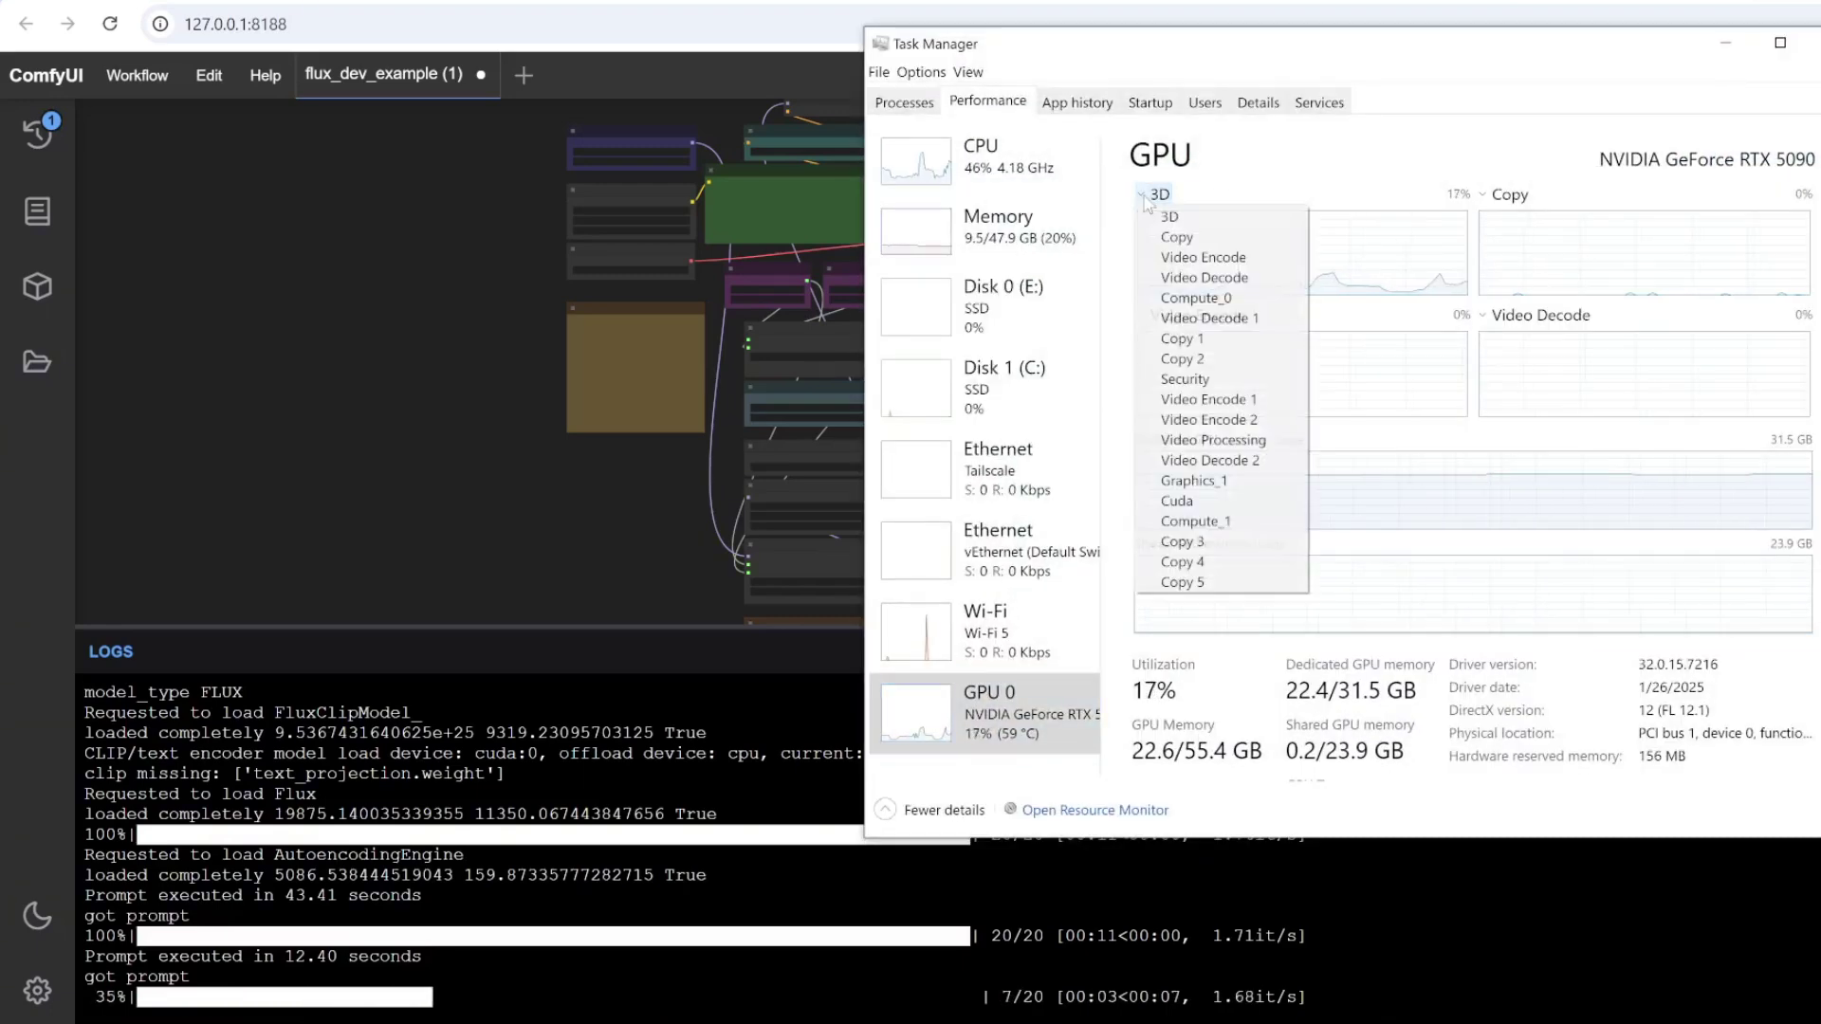
{"action": "left_click", "coordinate": [1186, 502]}
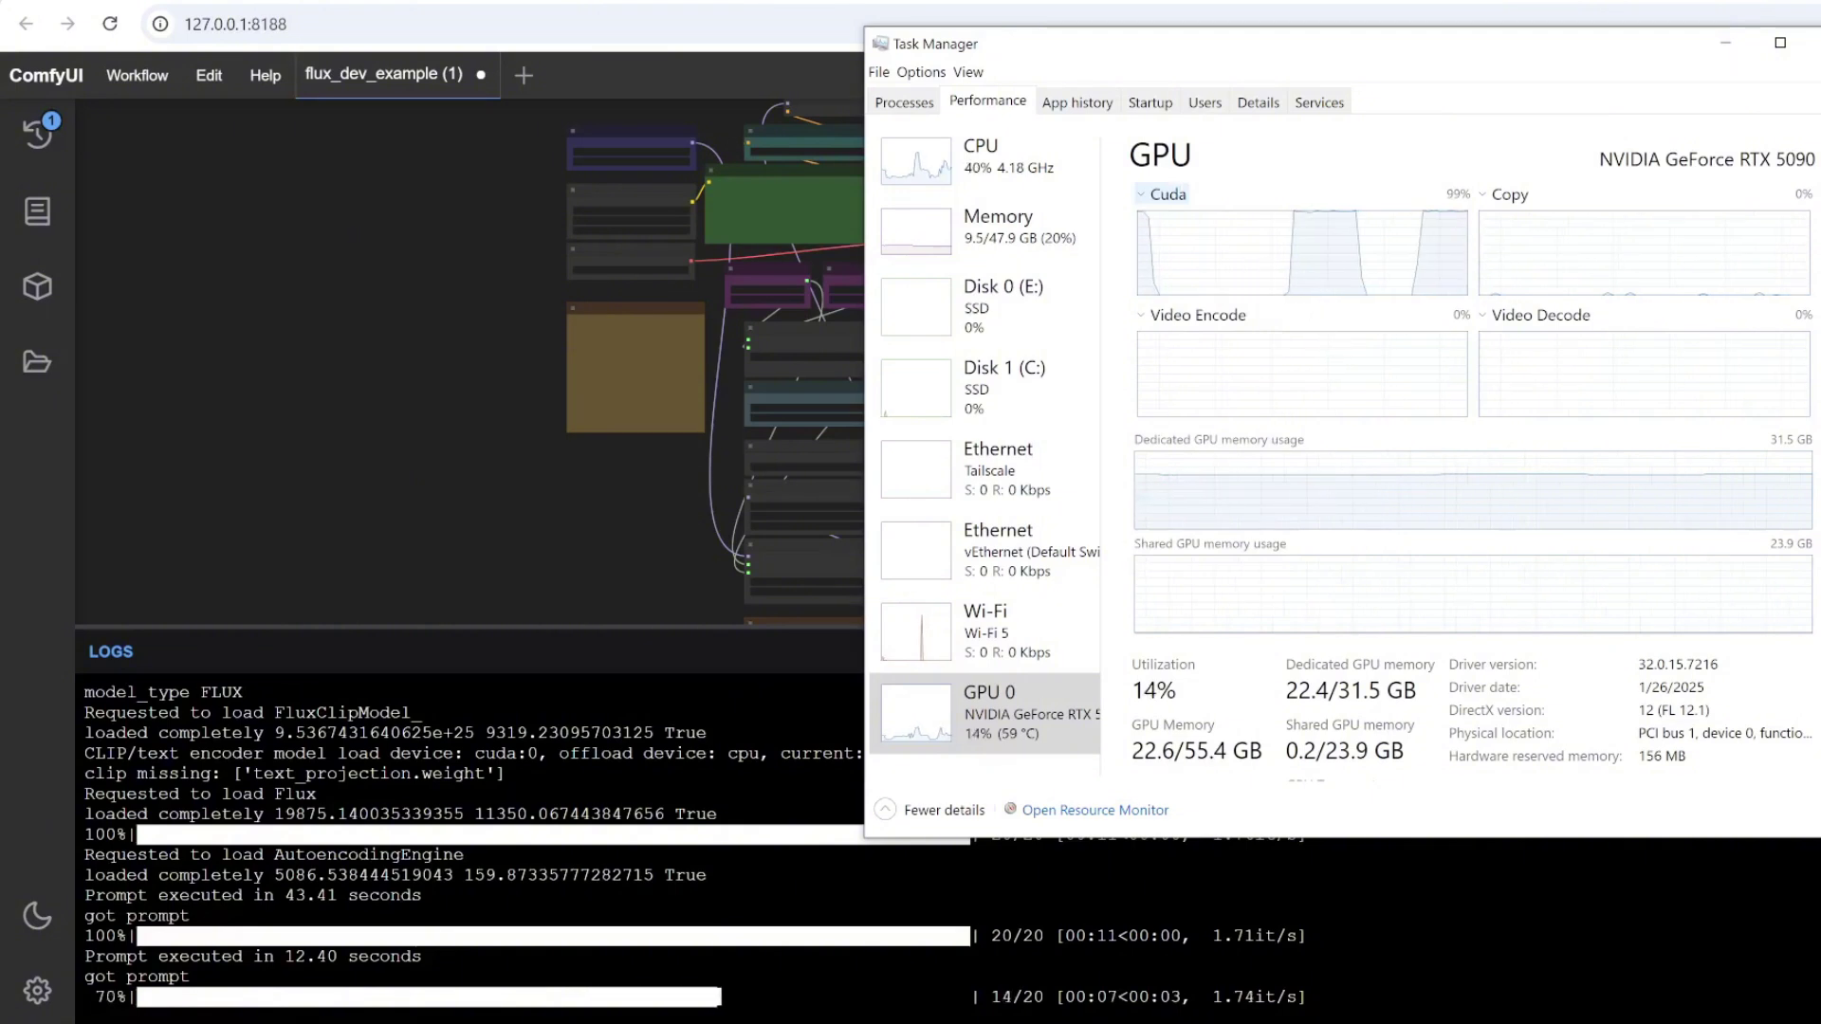
{"action": "left_click_drag", "start_coordinate": [1818, 248], "coordinate": [1685, 248]}
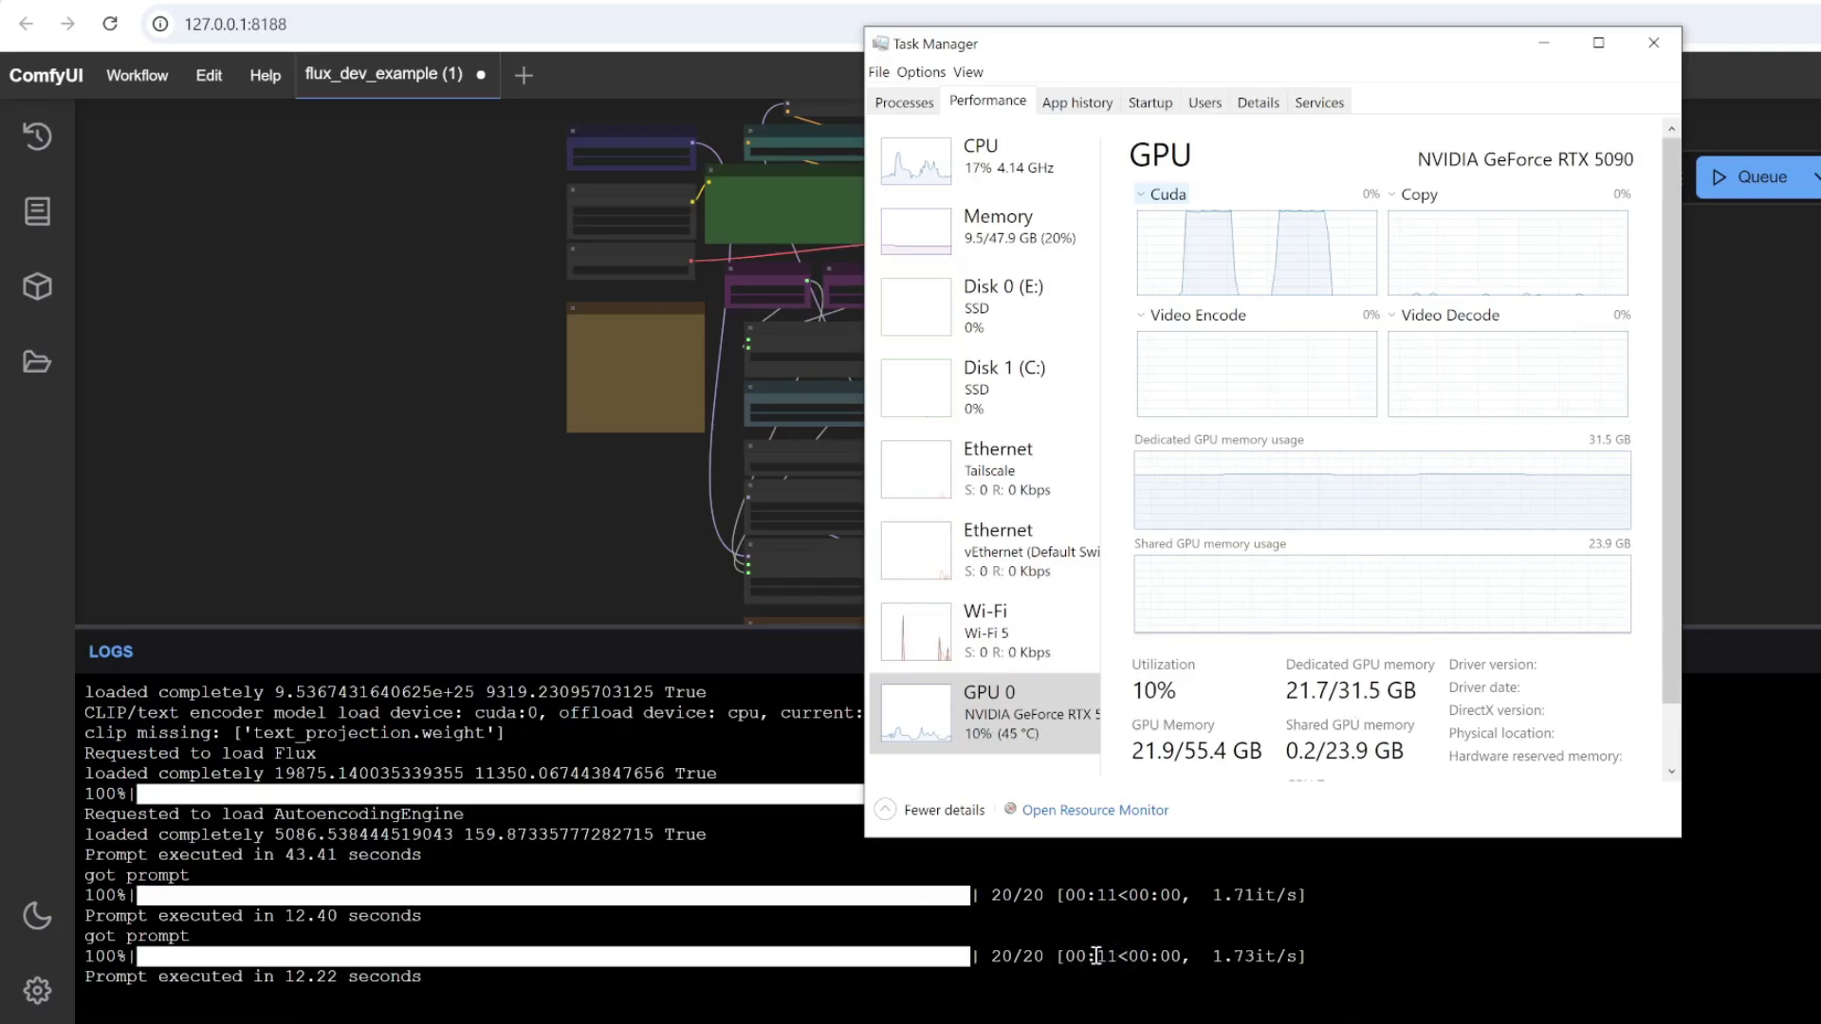
{"action": "left_click", "coordinate": [1544, 43]}
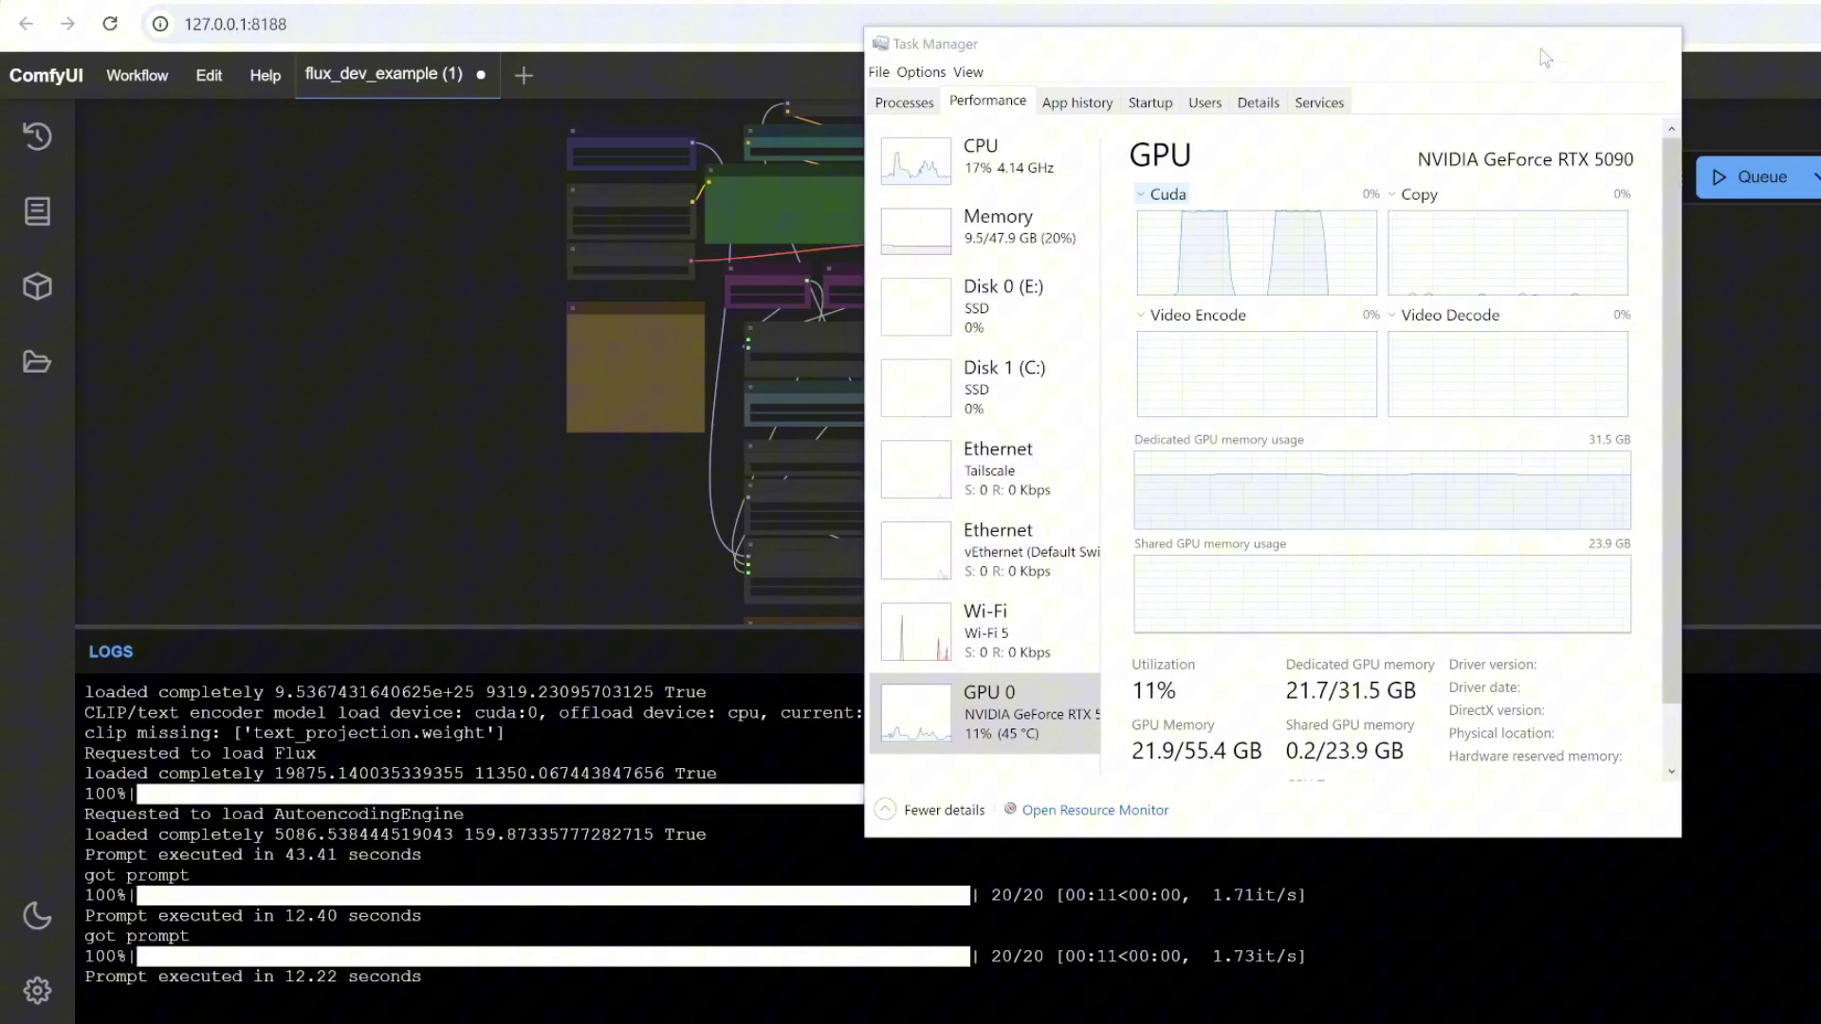
{"action": "left_click", "coordinate": [1734, 180]}
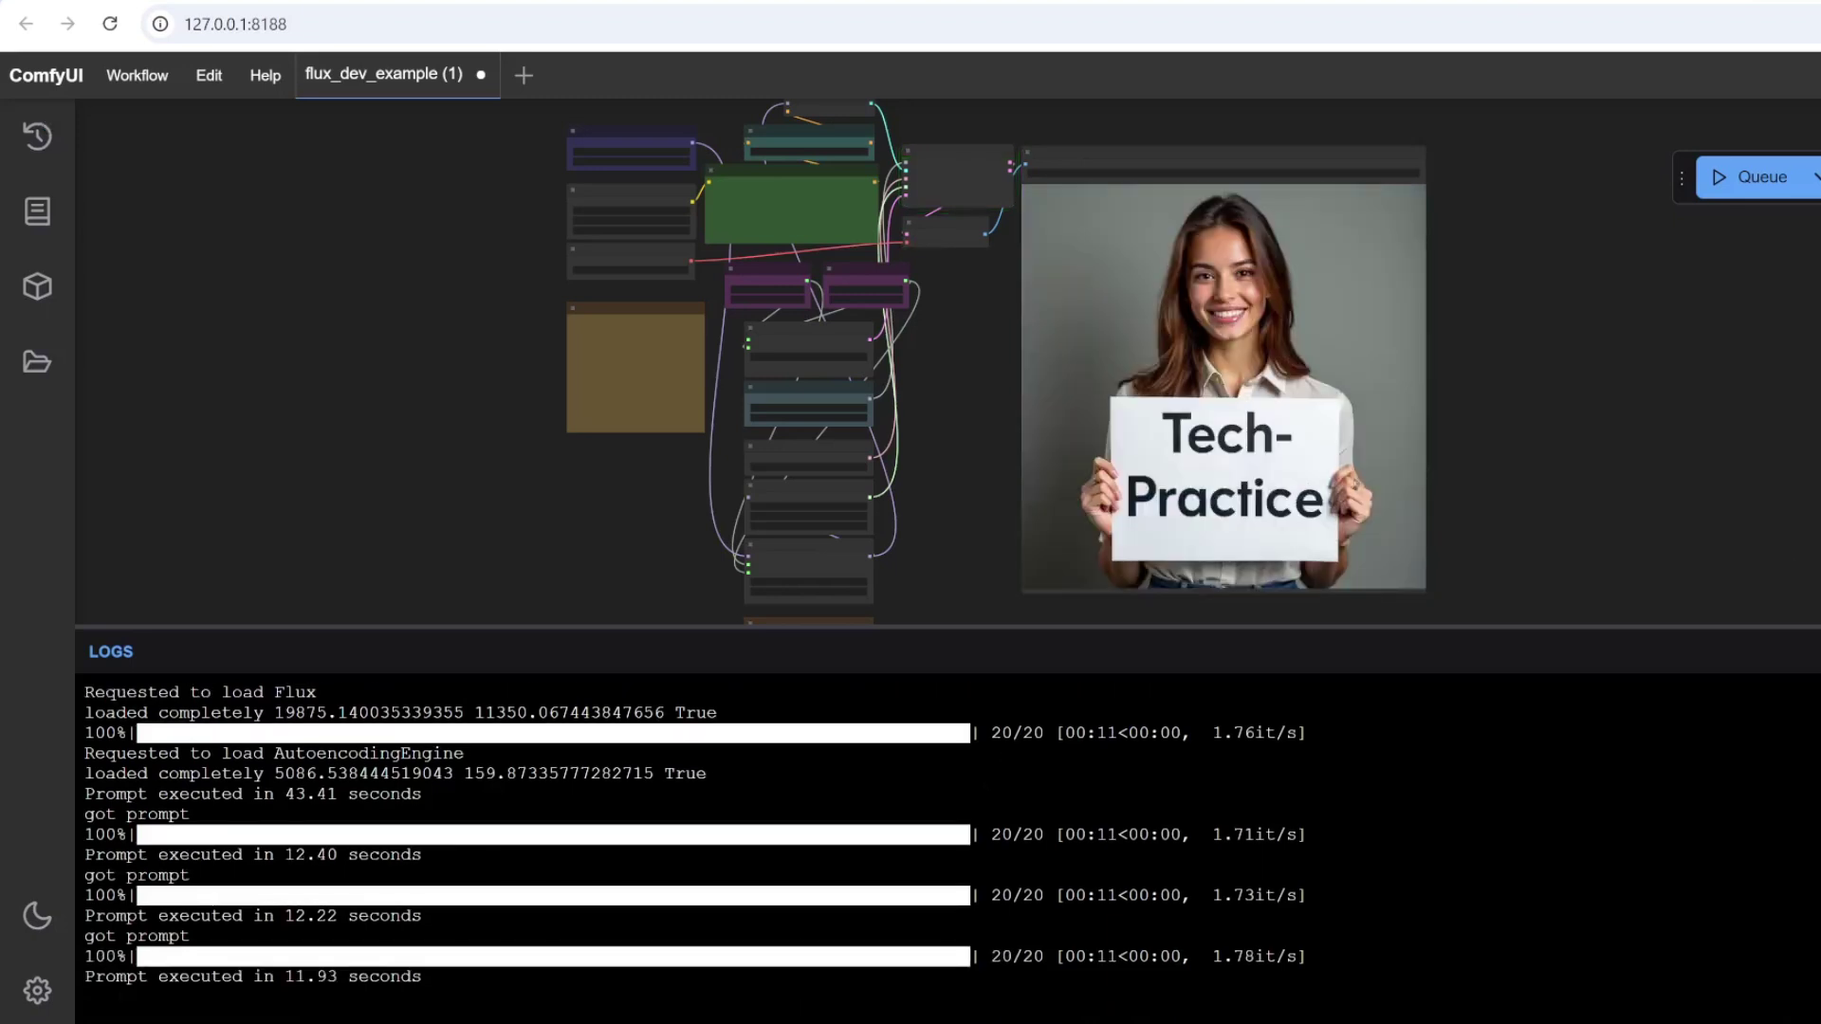
Launch TechPowerUp GPU-Z on its Sensors tab and queue another generation while monitoring it.
{"action": "key", "text": "super"}
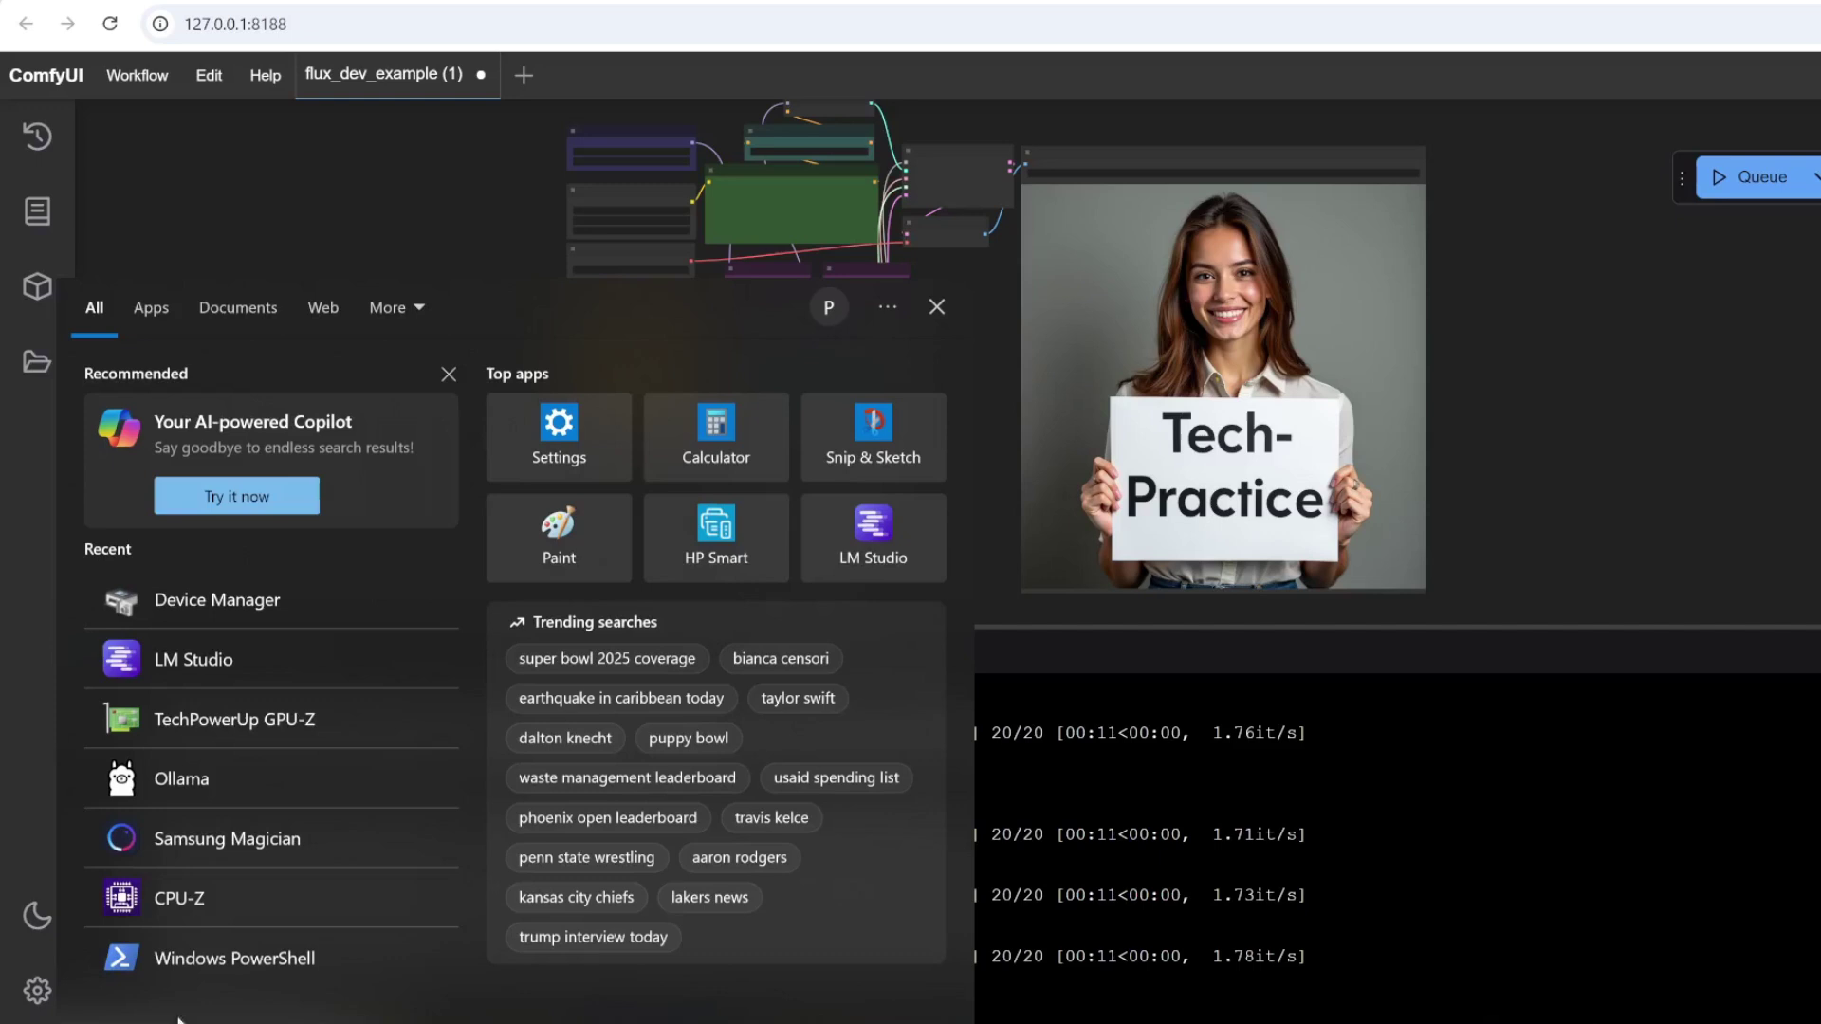
{"action": "left_click", "coordinate": [236, 732]}
{"action": "left_click", "coordinate": [446, 118]}
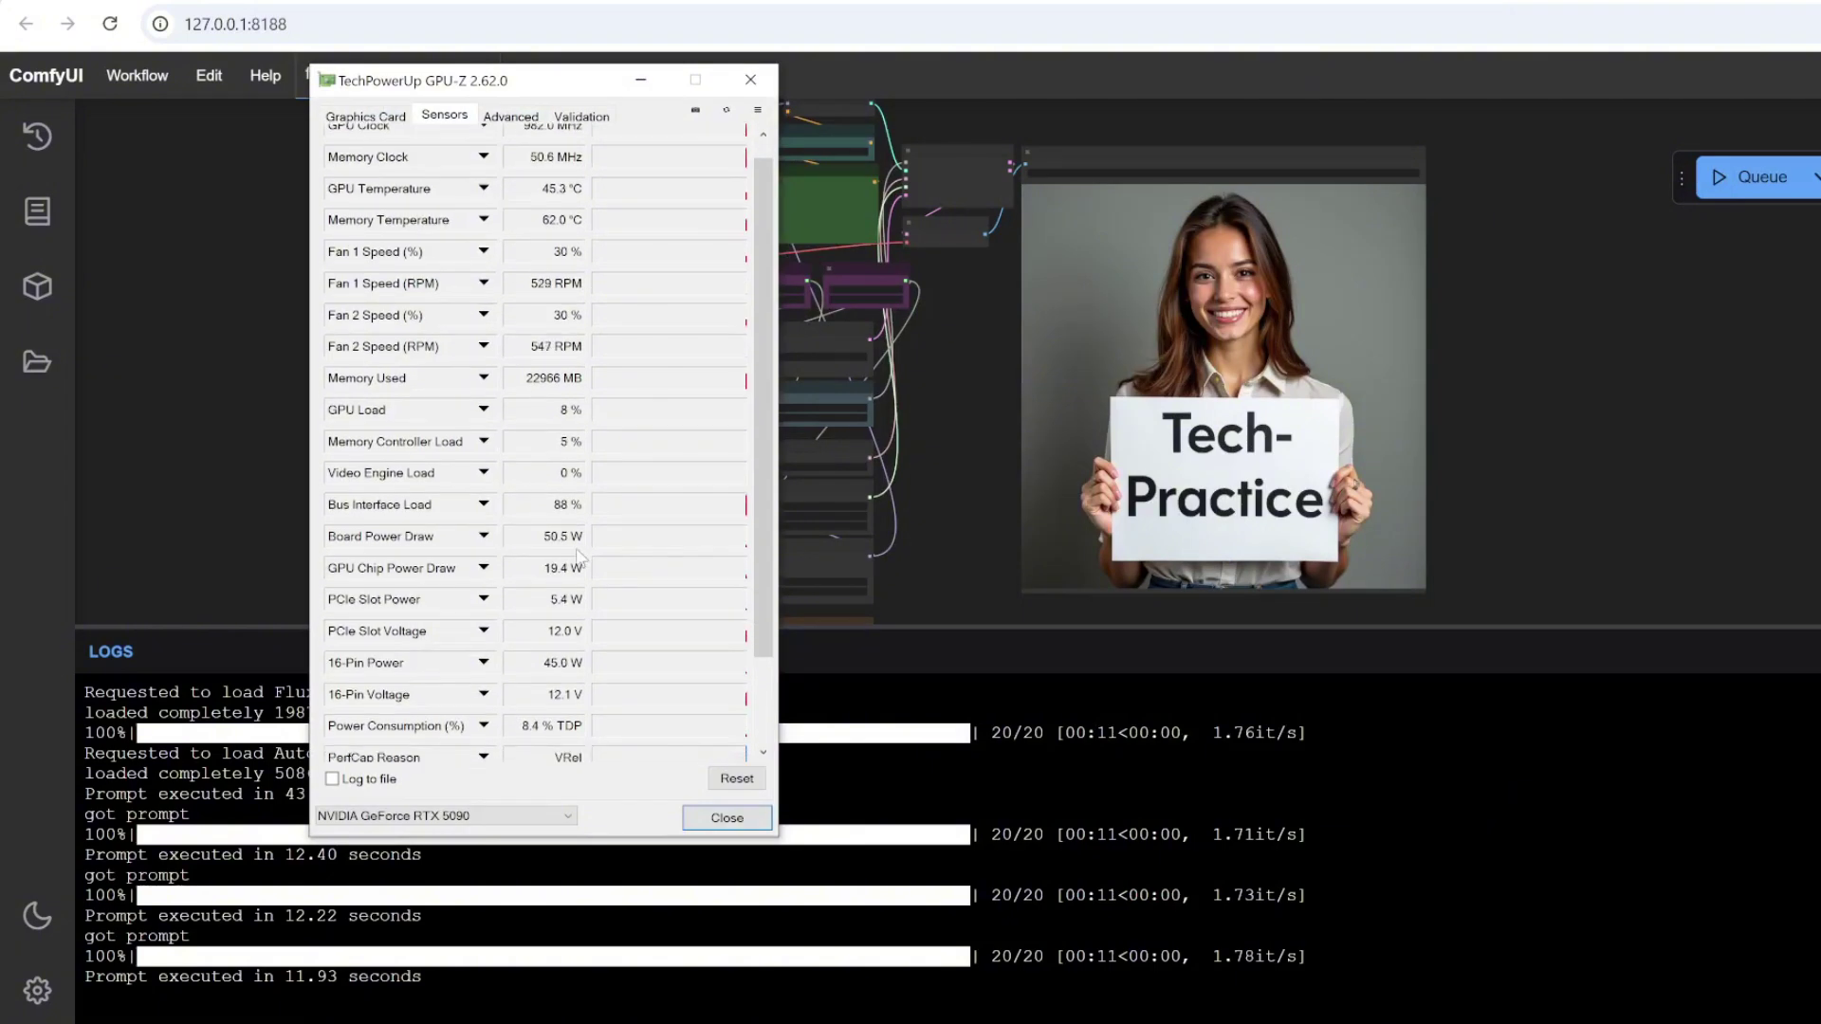
{"action": "left_click", "coordinate": [1752, 178]}
{"action": "left_click_drag", "start_coordinate": [522, 79], "coordinate": [499, 37]}
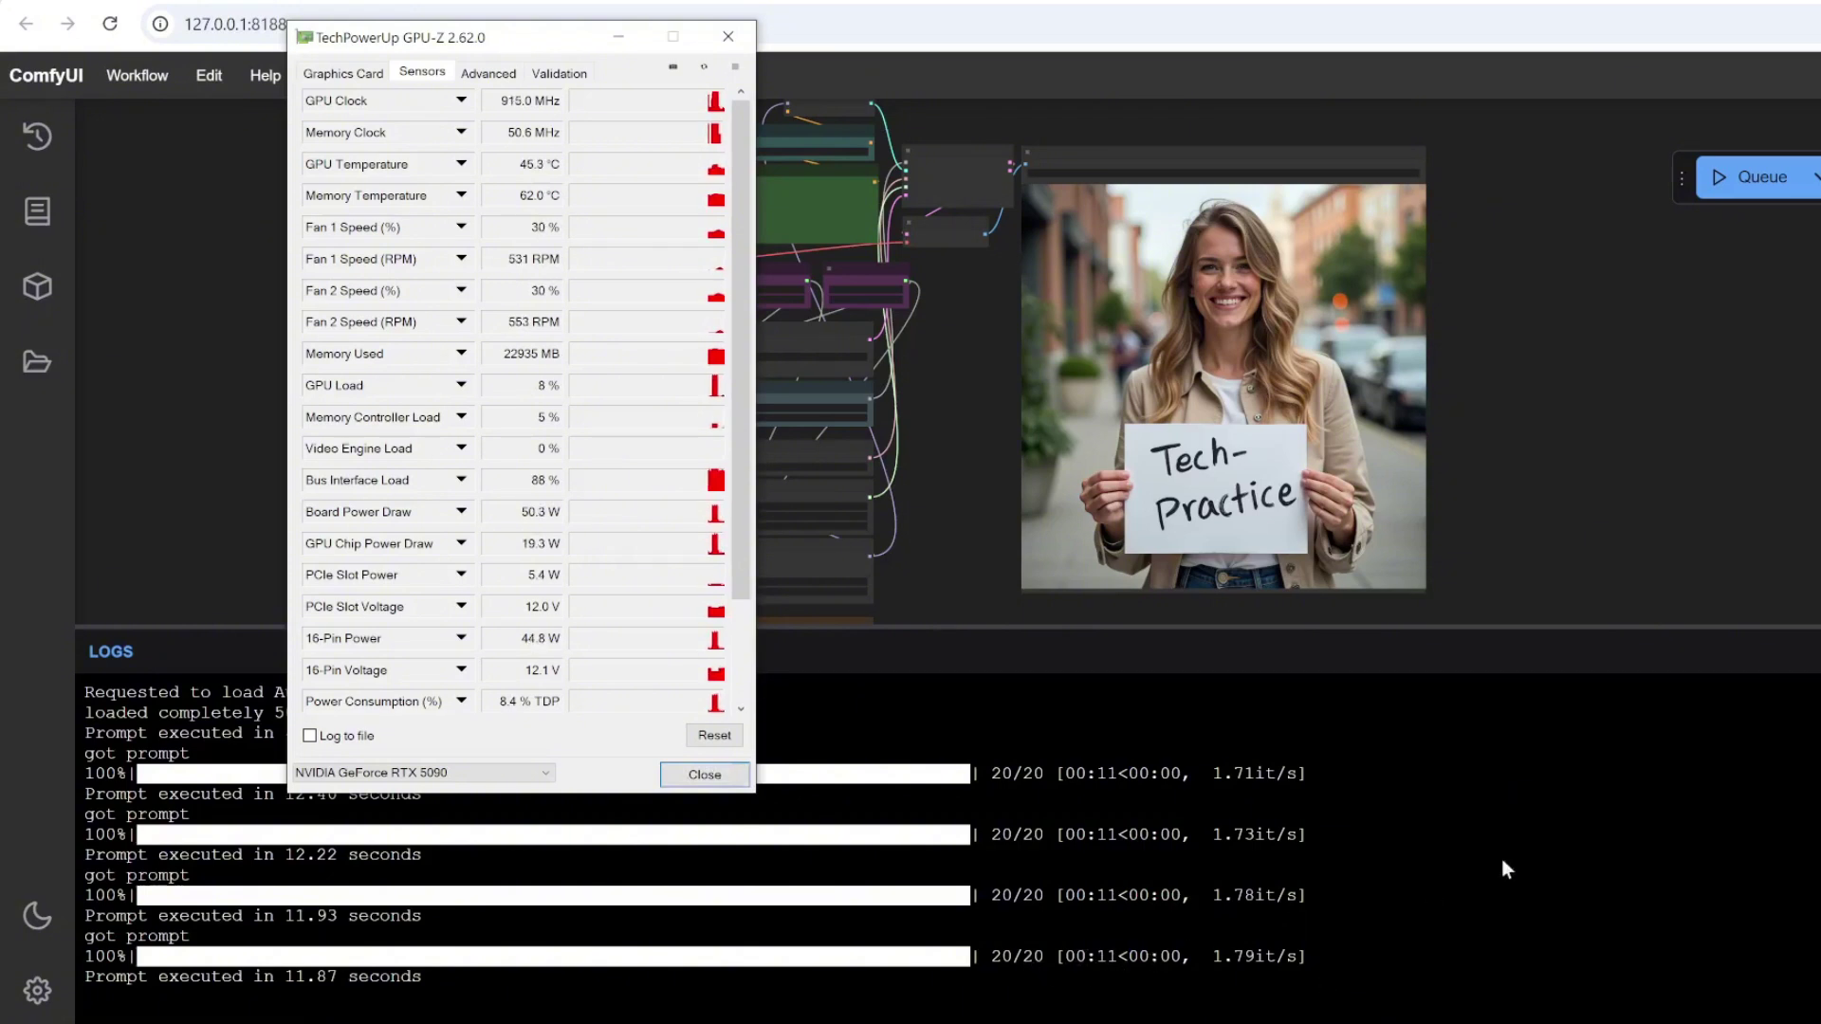
{"action": "left_click", "coordinate": [1314, 834]}
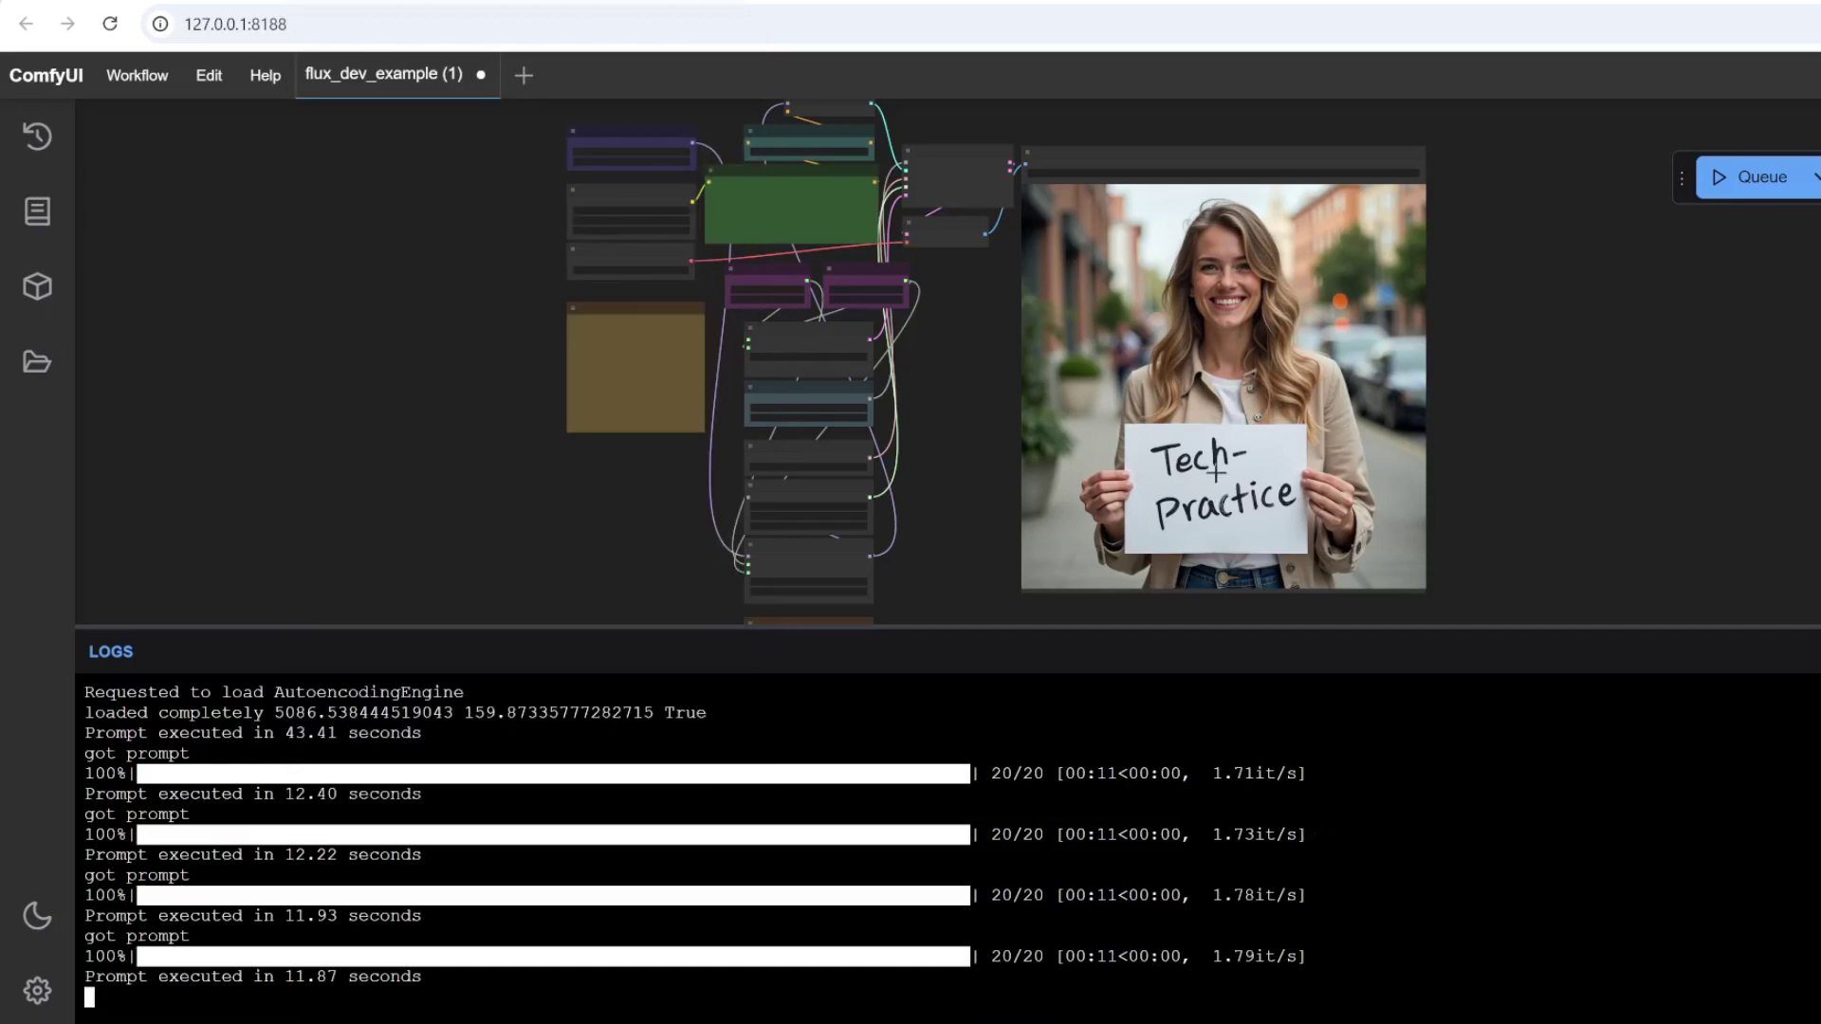
{"action": "scroll", "coordinate": [1027, 296], "scroll_direction": "up", "scroll_amount": 5}
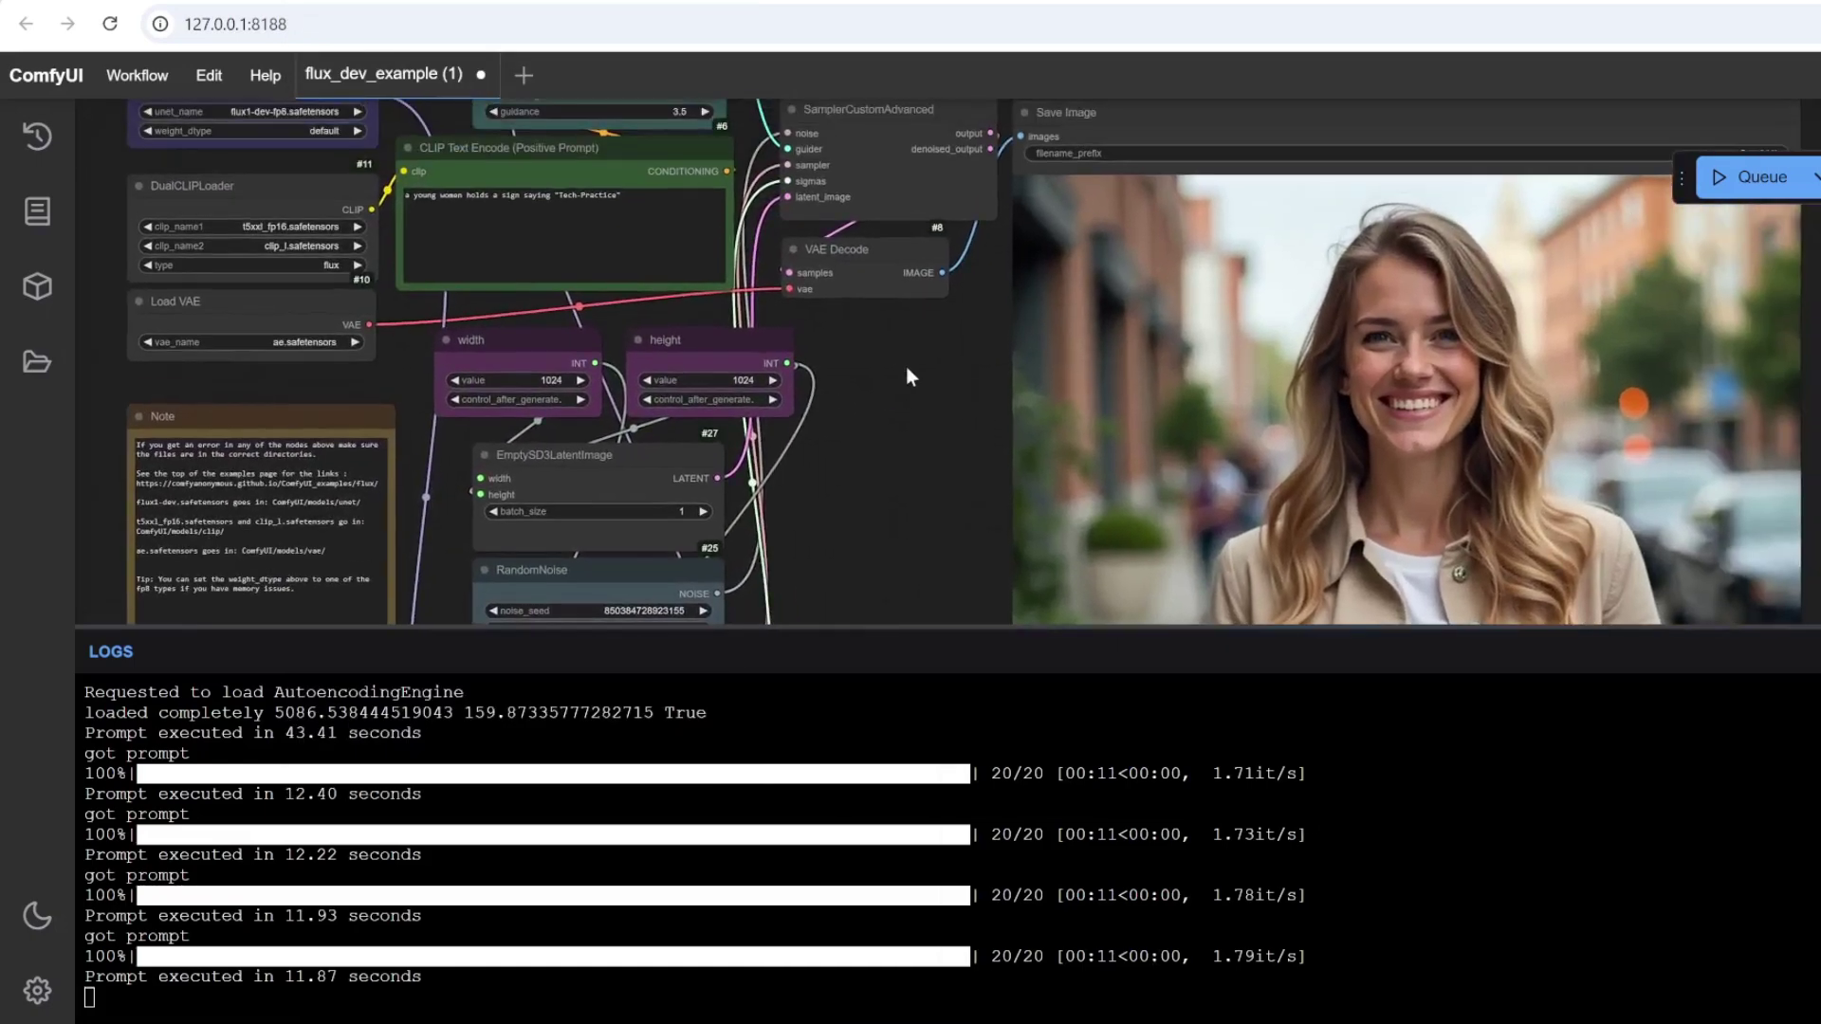
{"action": "scroll", "coordinate": [908, 370], "scroll_direction": "down", "scroll_amount": 2}
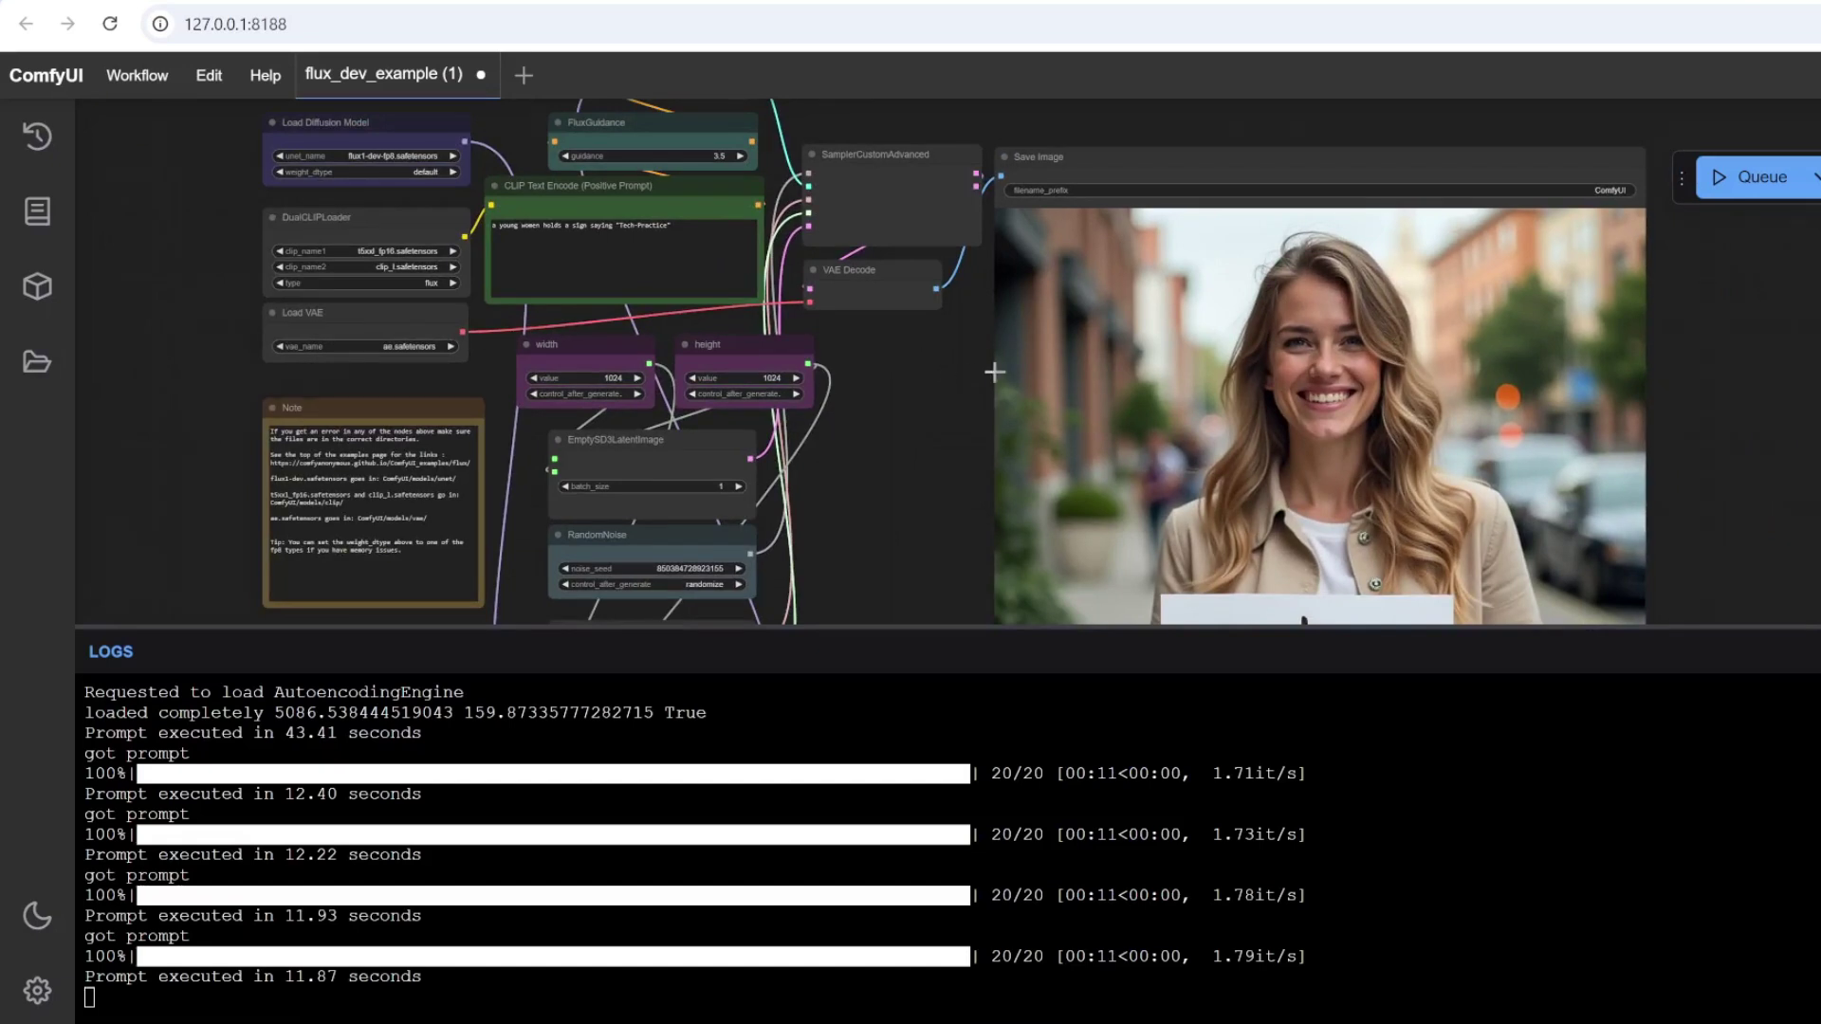
{"action": "scroll", "coordinate": [987, 366], "scroll_direction": "down", "scroll_amount": 2}
{"action": "left_click_drag", "start_coordinate": [817, 325], "coordinate": [957, 359]}
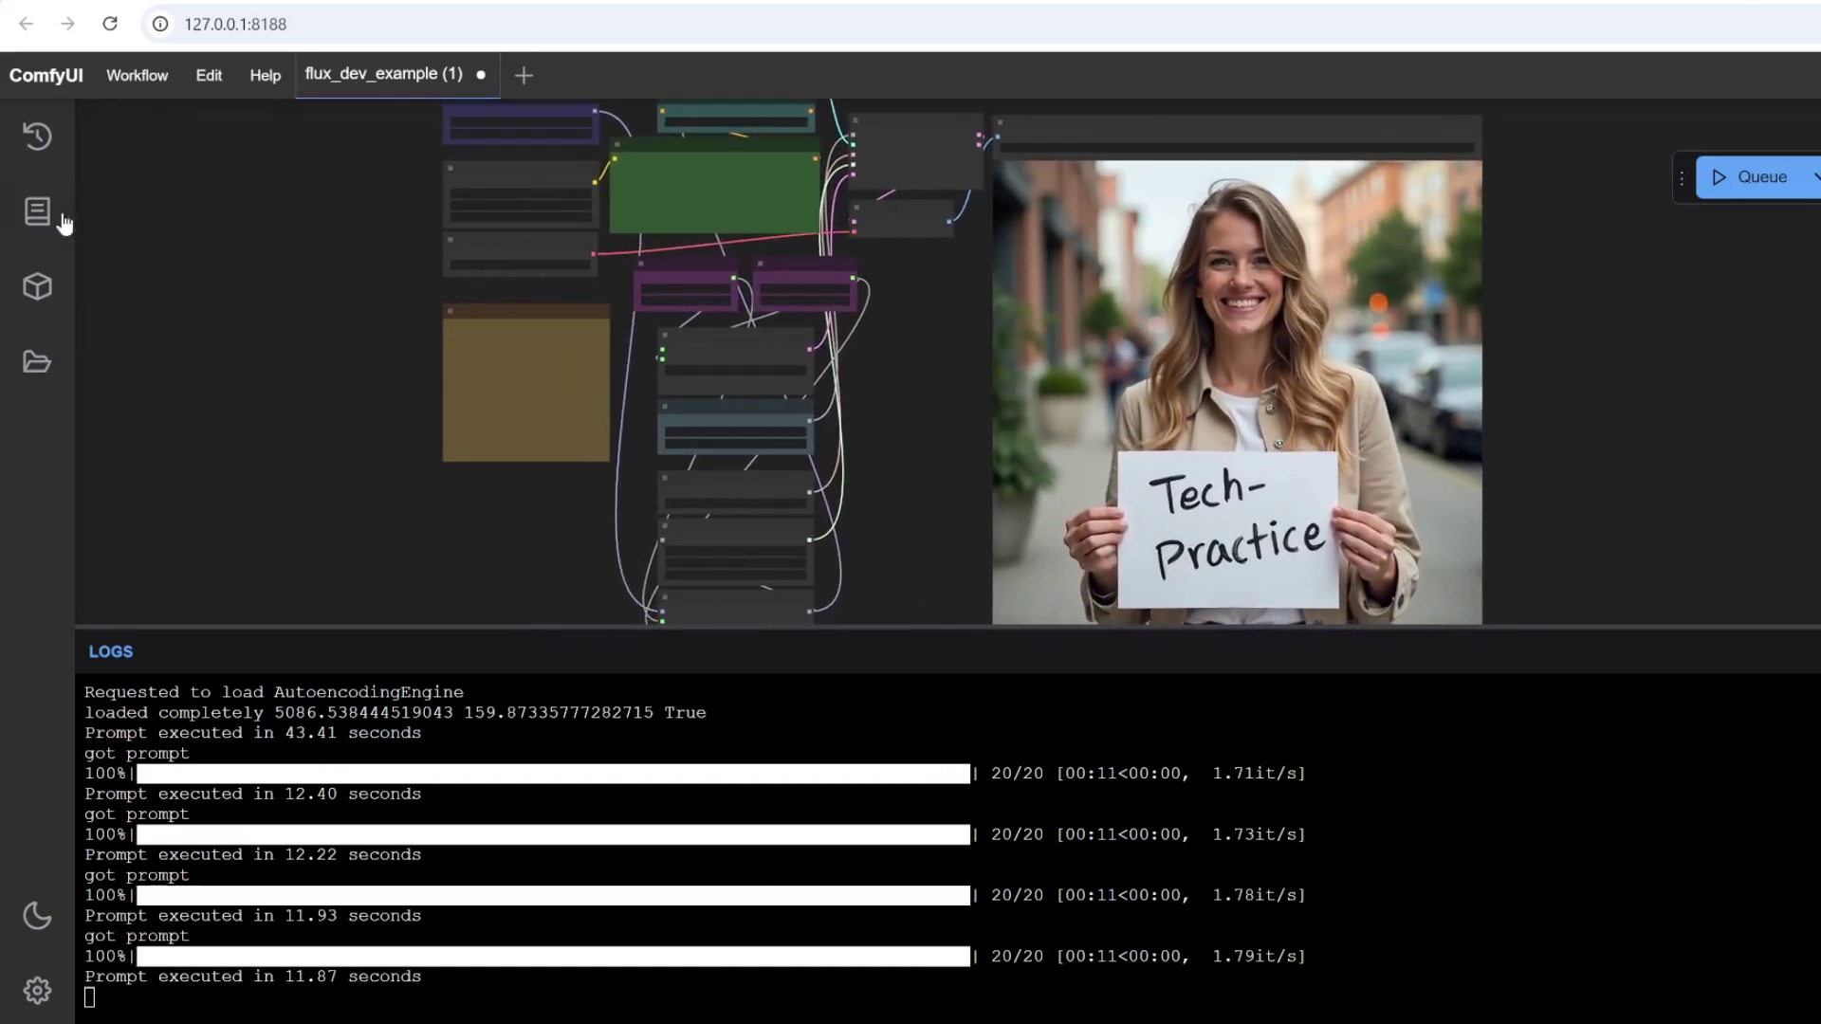